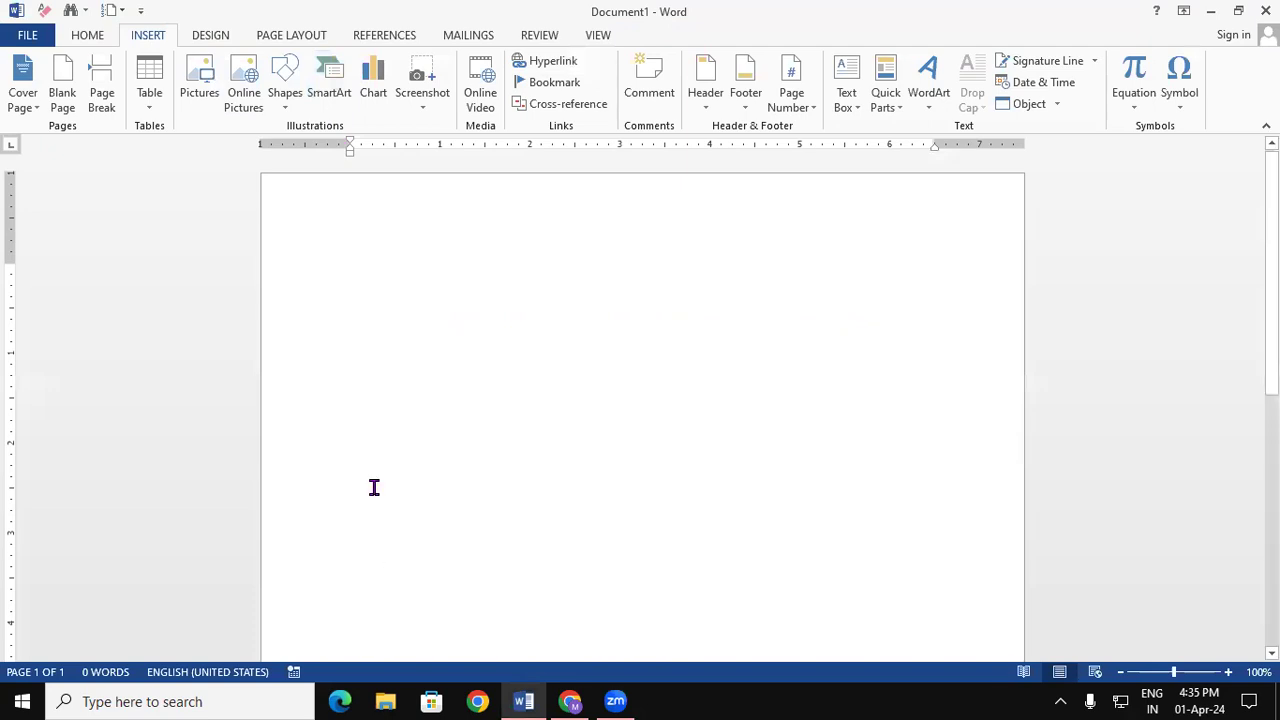
Insert a Clustered Column chart into the blank document.
click(366, 108)
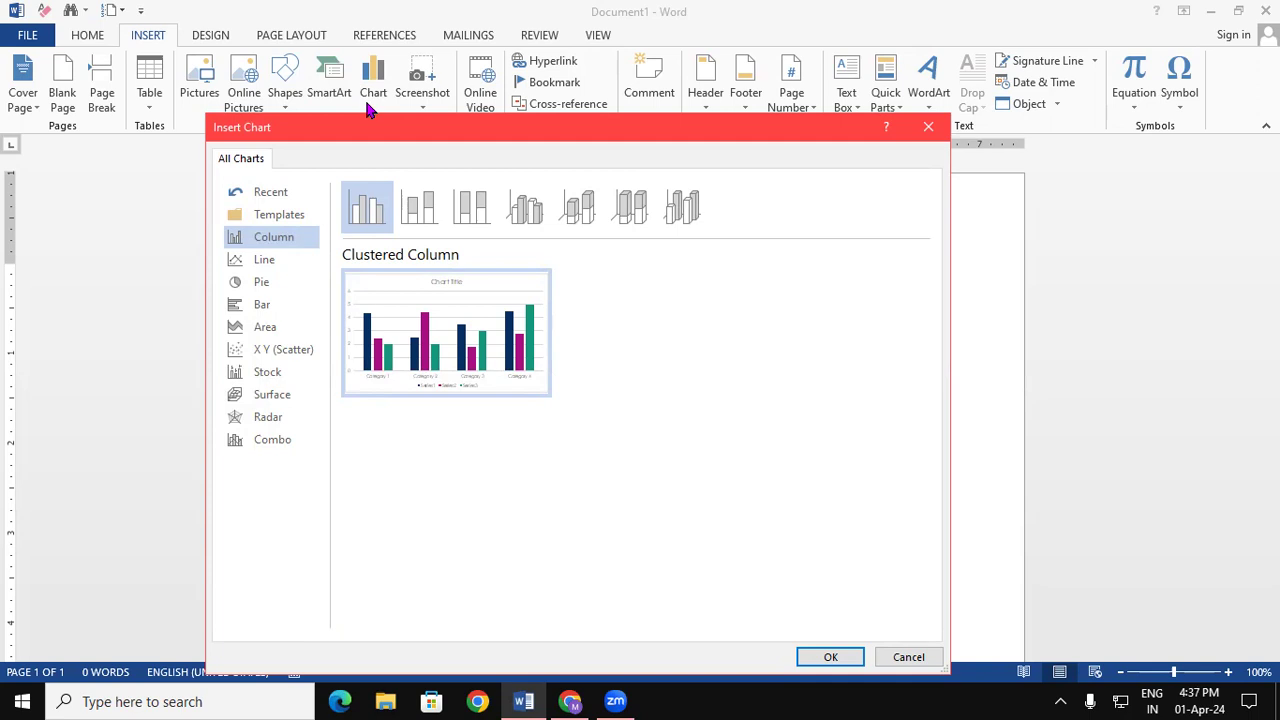
click(1160, 606)
click(1160, 606)
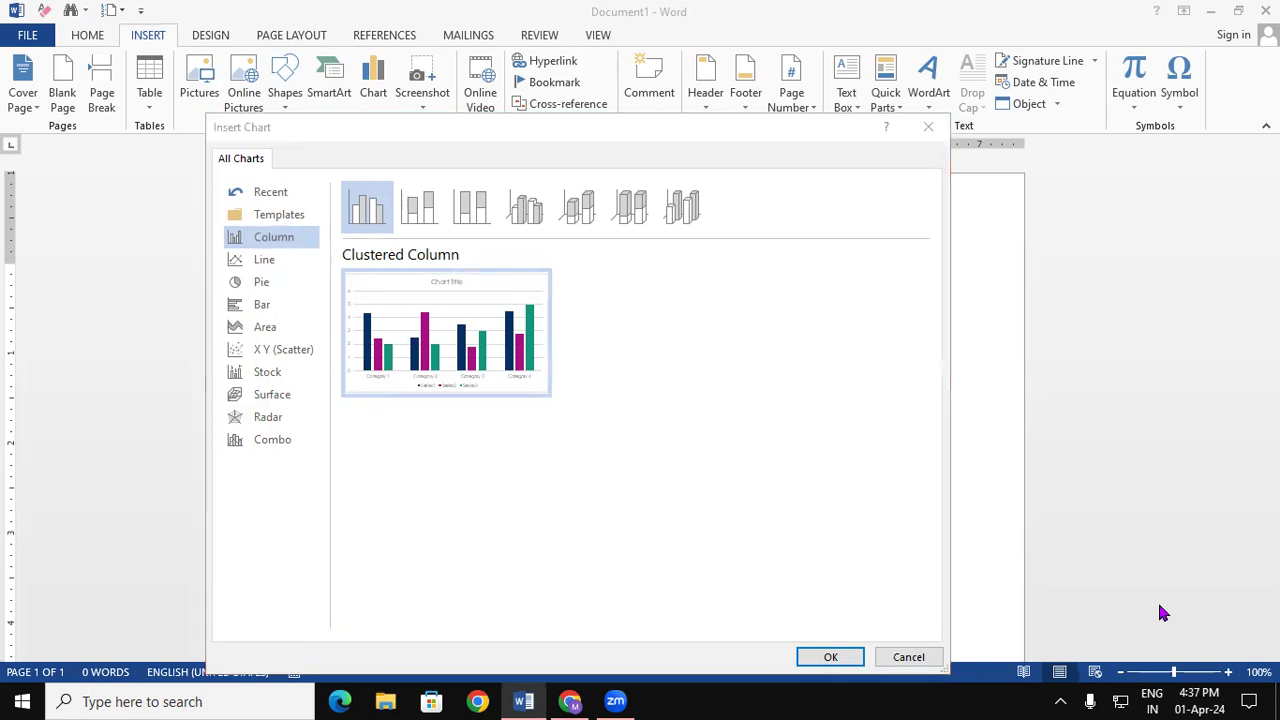
click(136, 126)
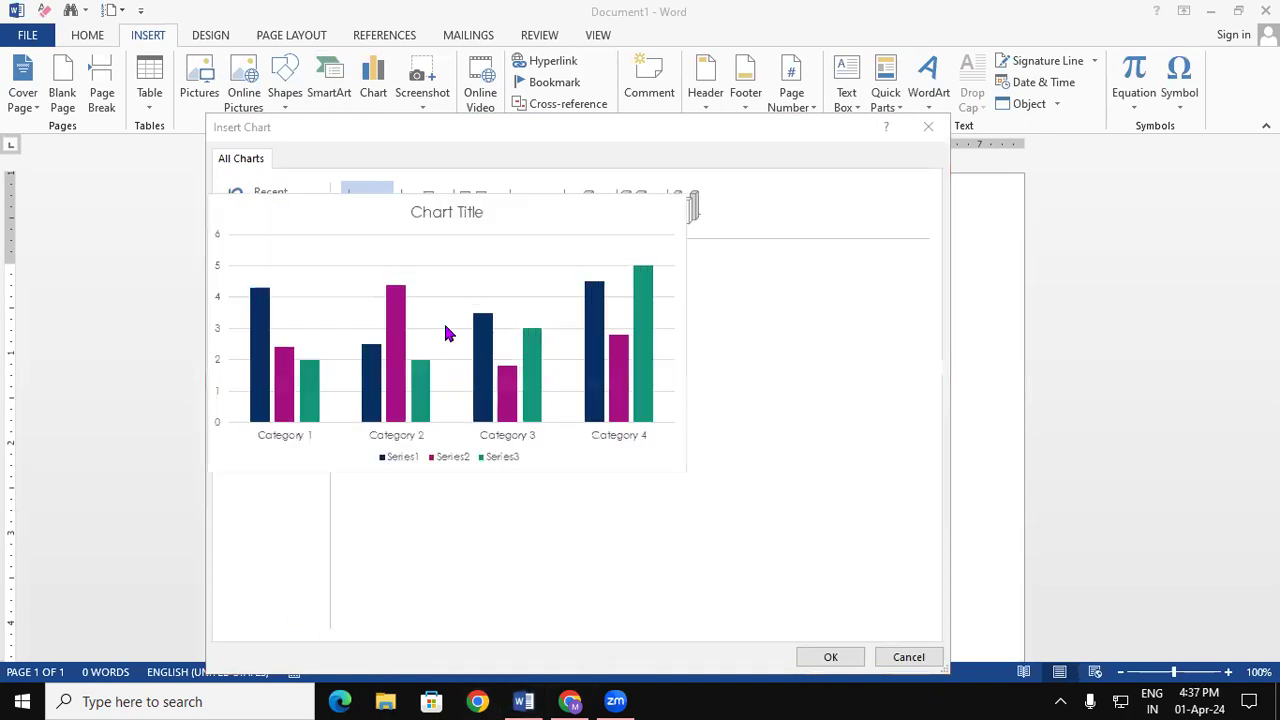
drag(850, 673, 850, 707)
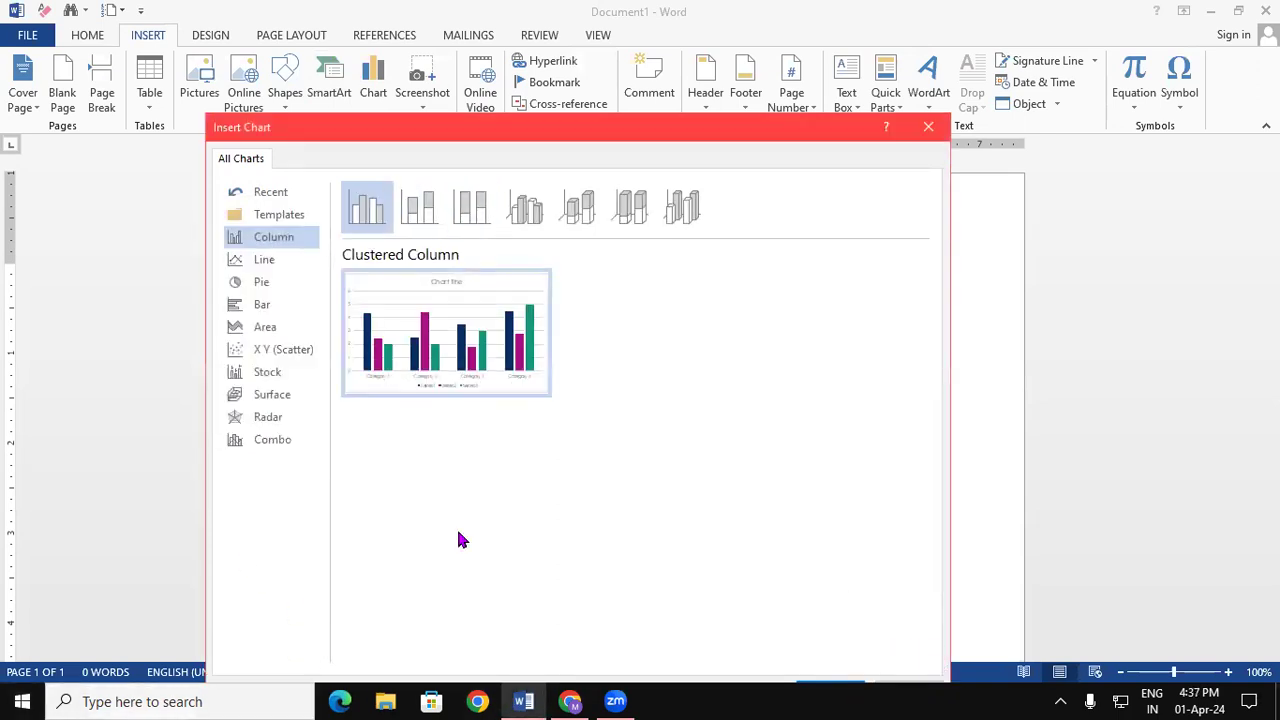
drag(305, 133, 793, 620)
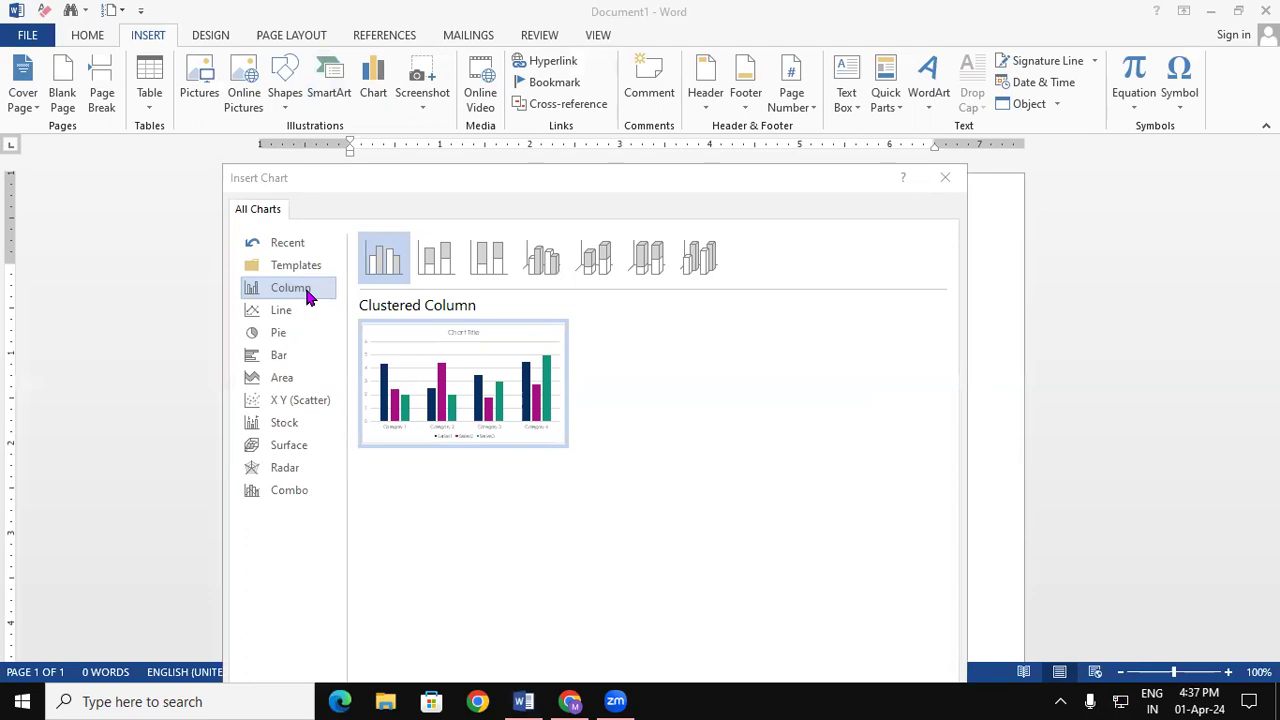
drag(686, 163, 685, 165)
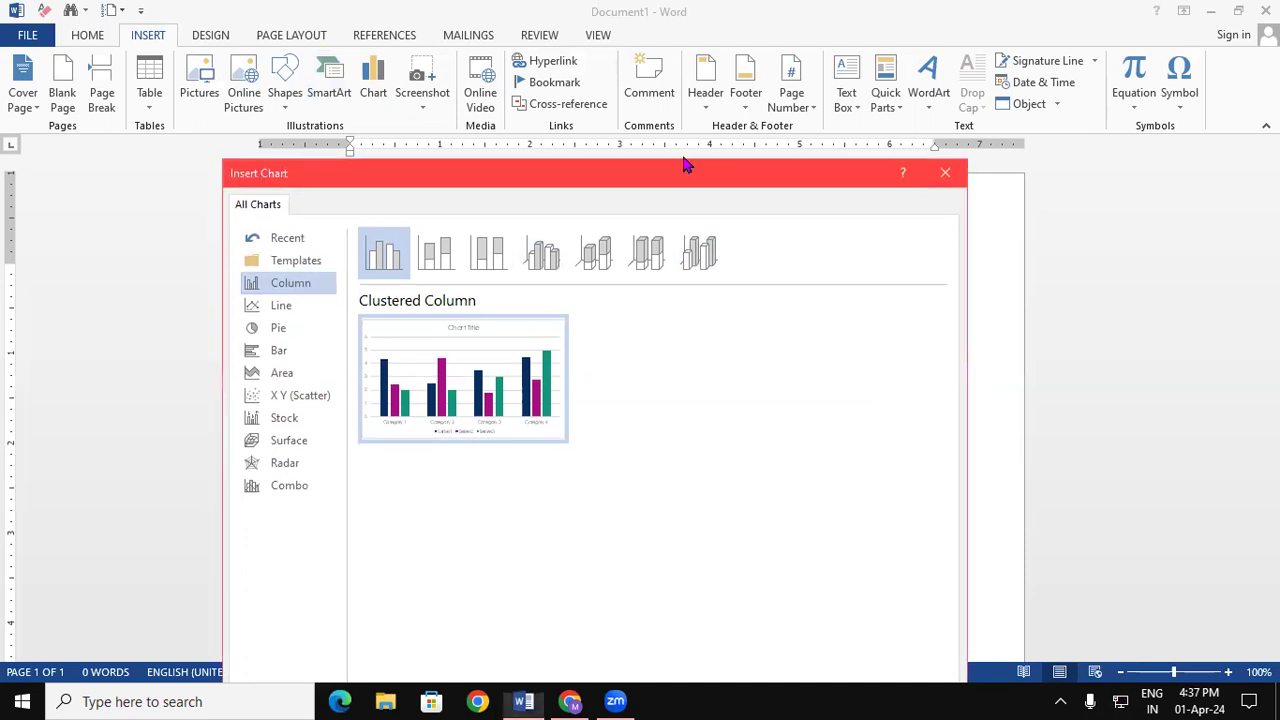
click(820, 626)
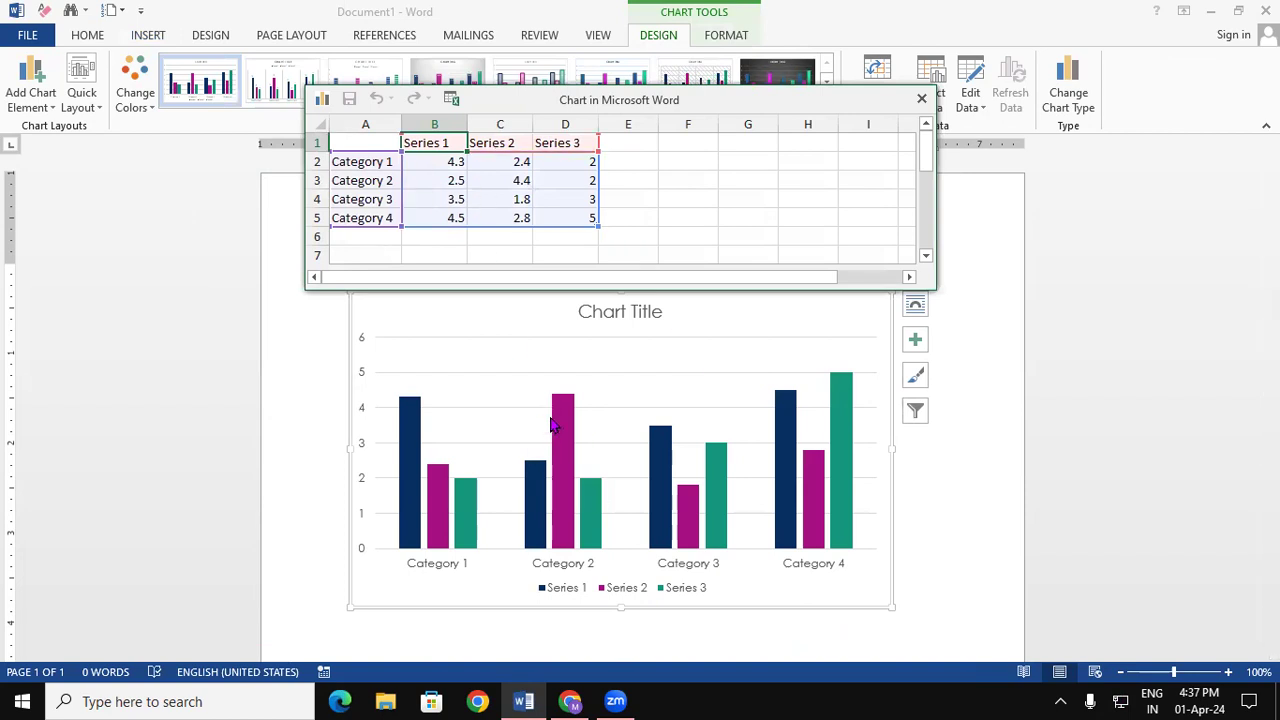
Rename the four chart categories in the data sheet as KEYBOARD, MOUSE, MEMORY and PENDRIVE.
click(370, 164)
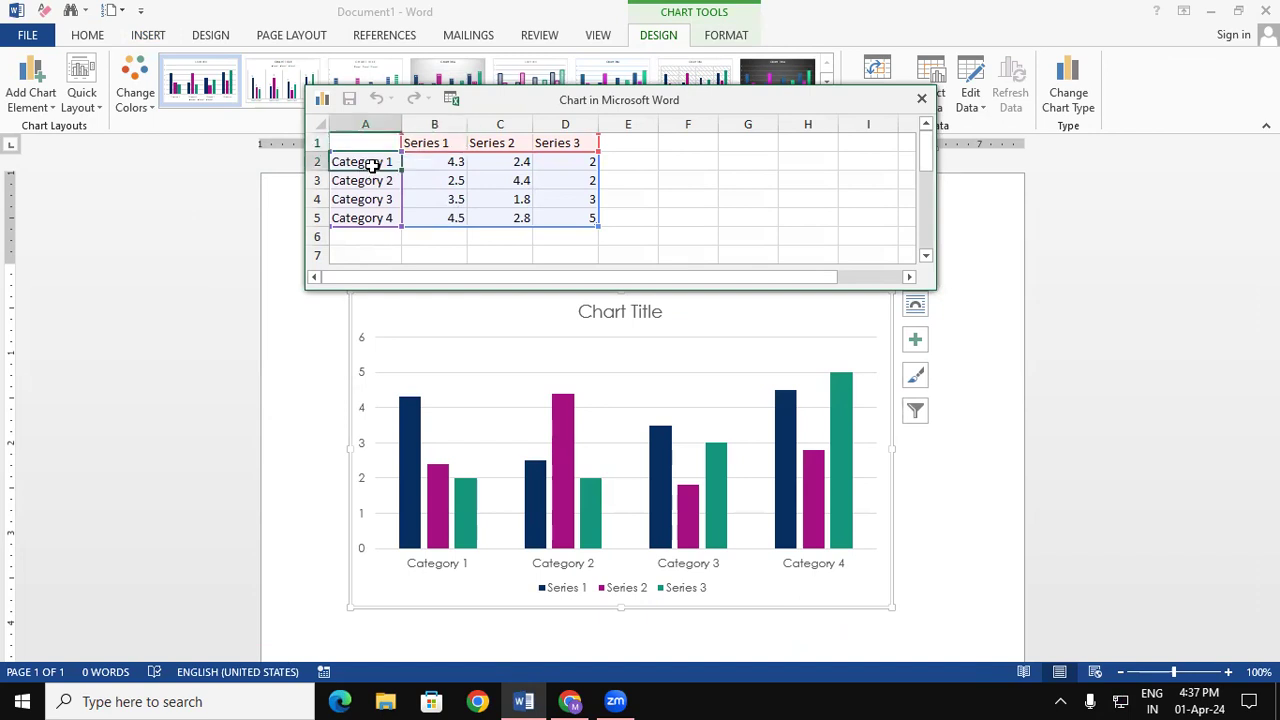
click(449, 143)
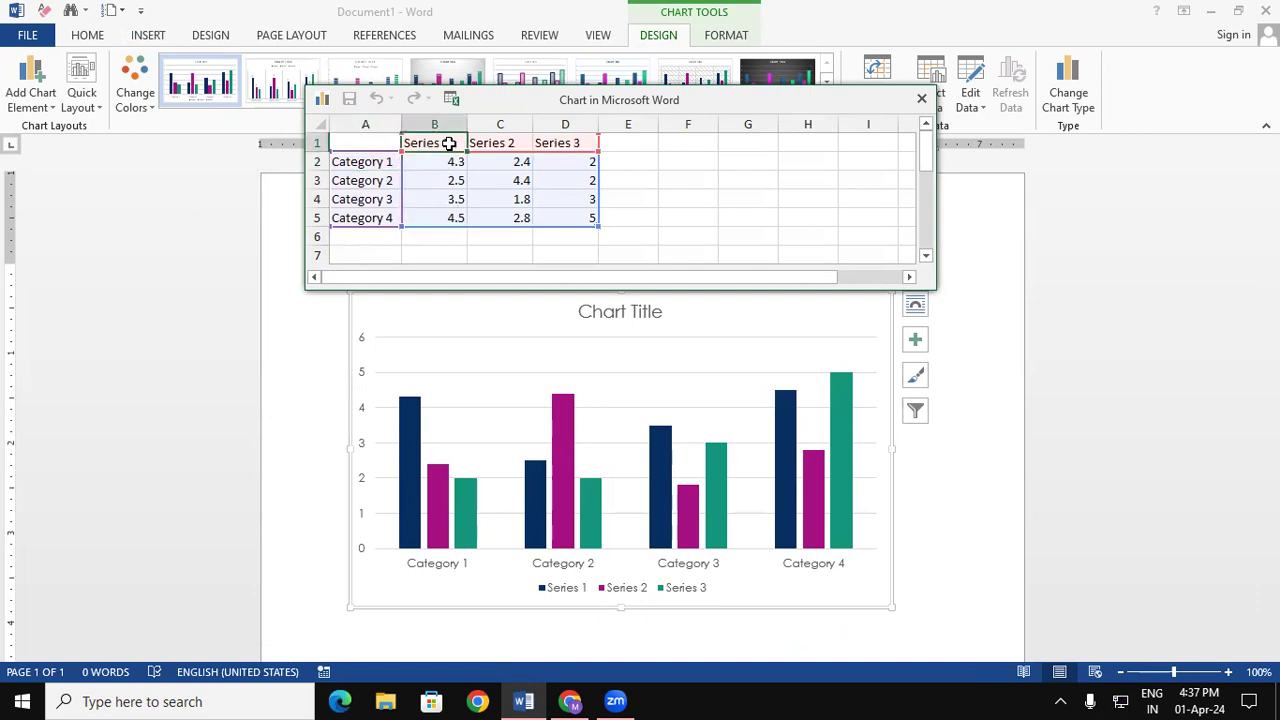
click(372, 163)
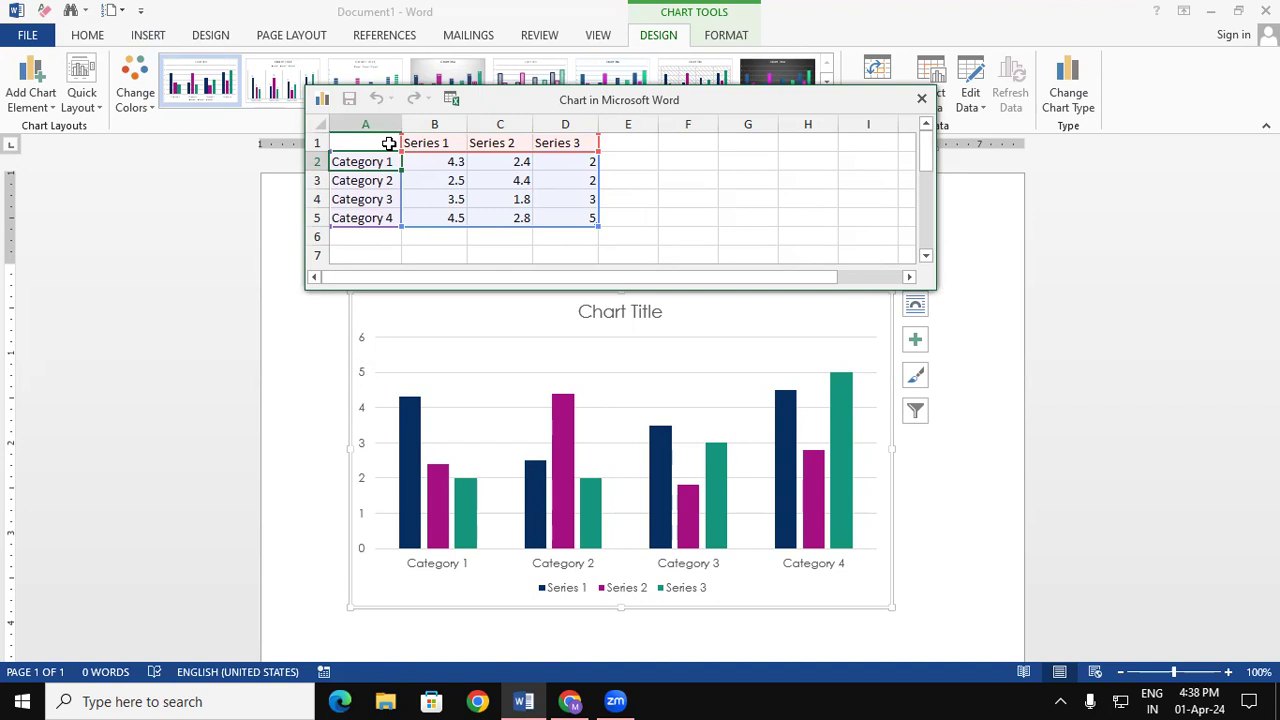
text(KEYB)
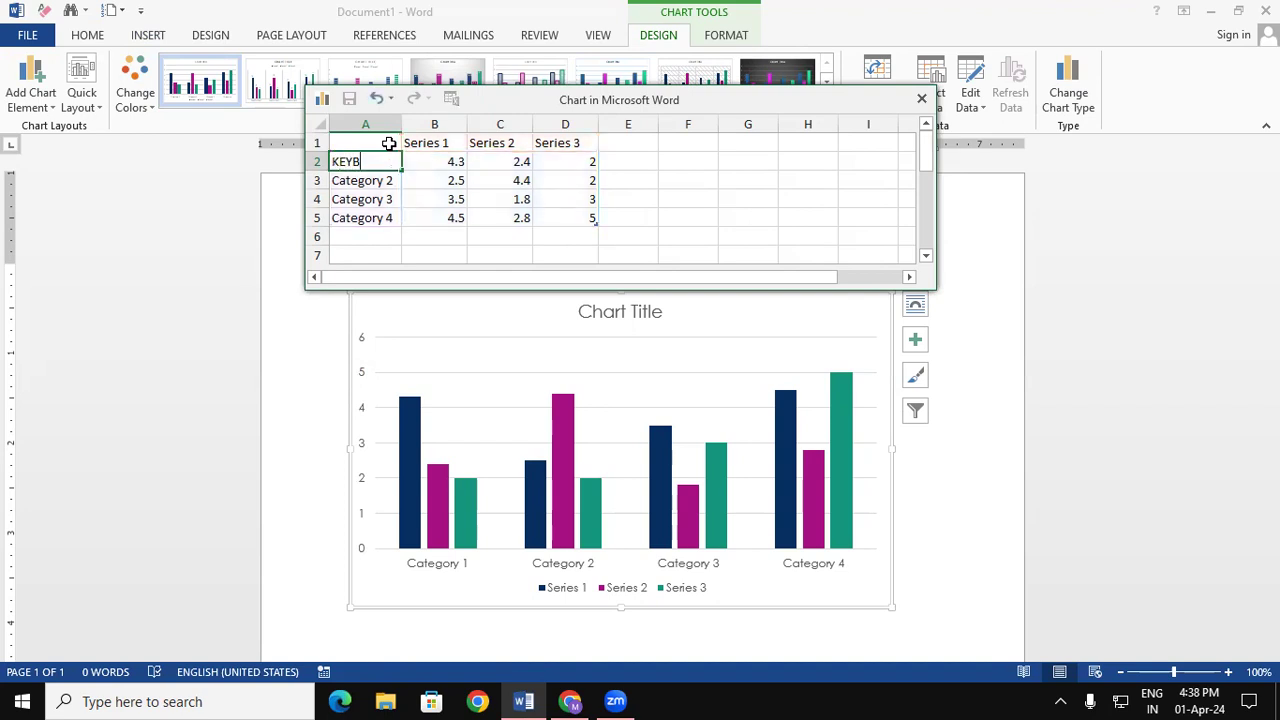
text(OARD)
click(381, 184)
text(MOUSE)
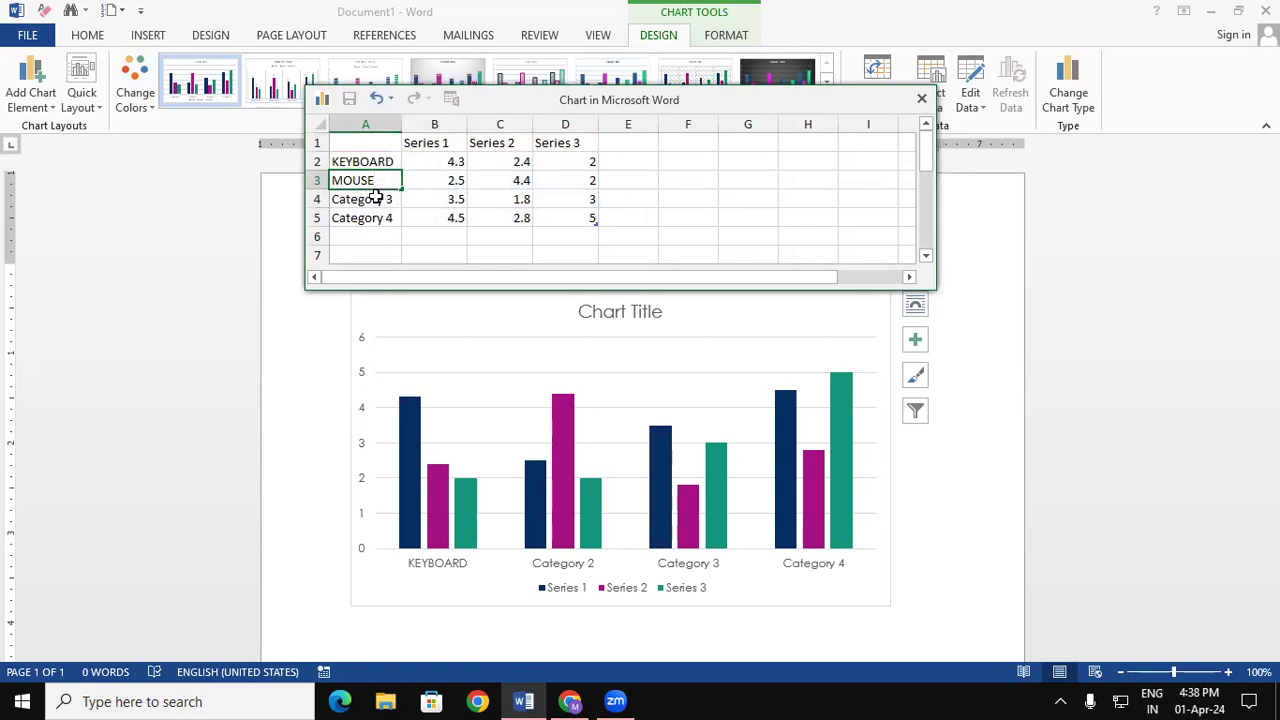
click(380, 202)
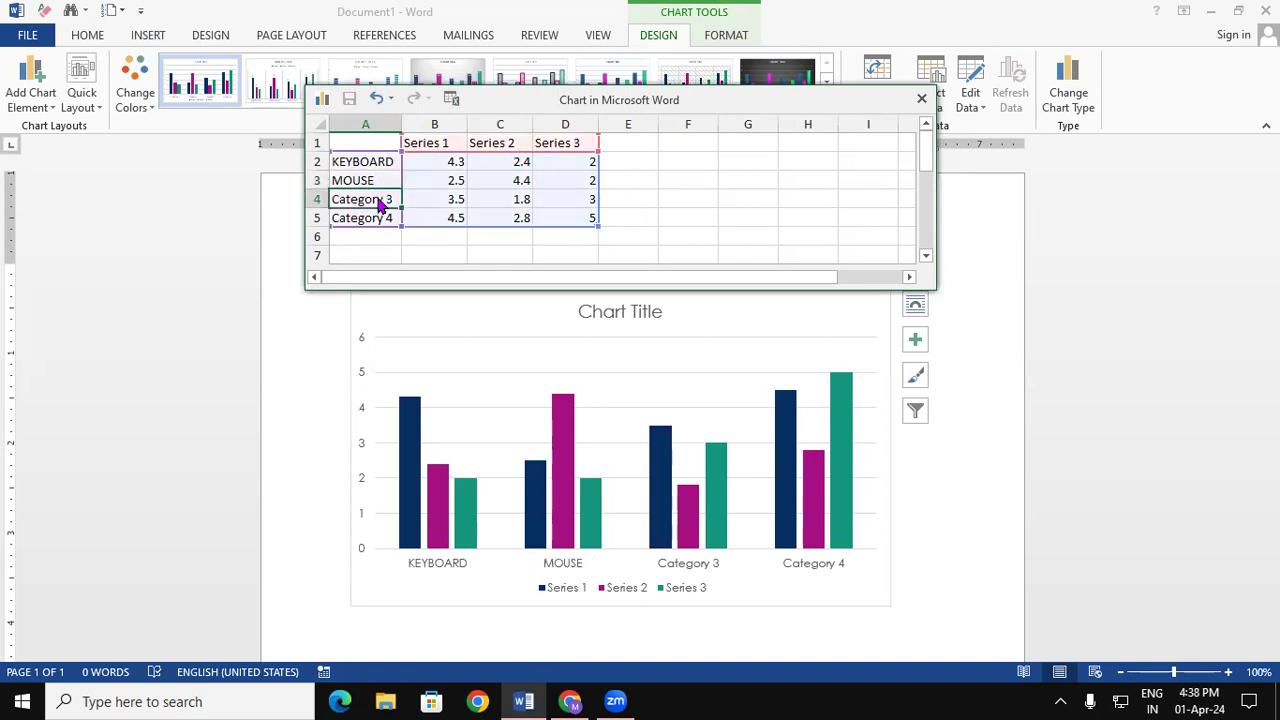
text(MEMORY)
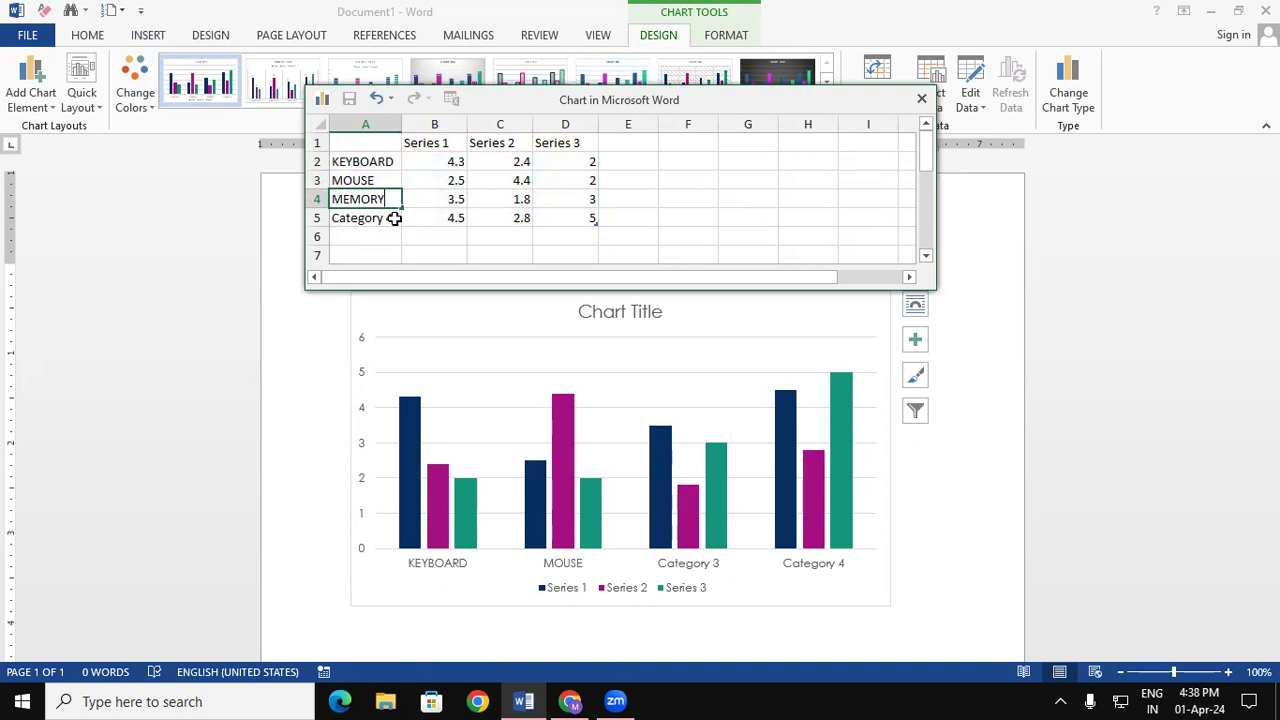
click(395, 224)
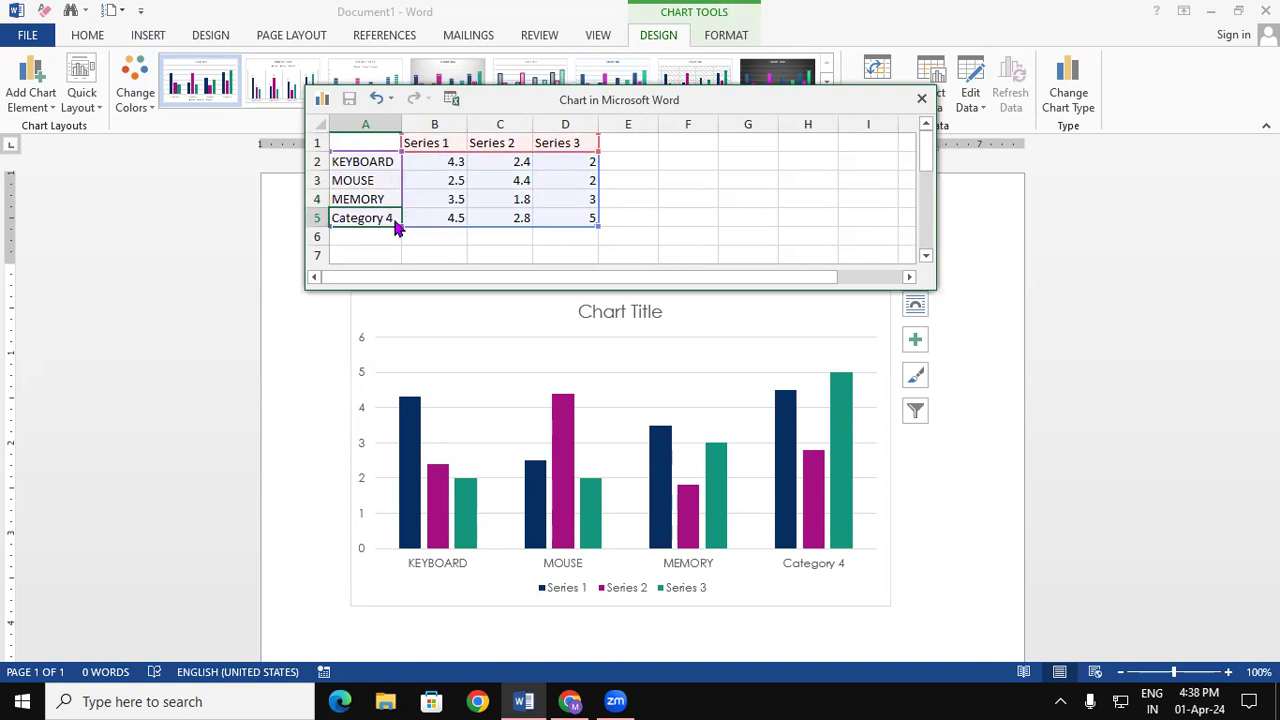
text(PENDRIVE)
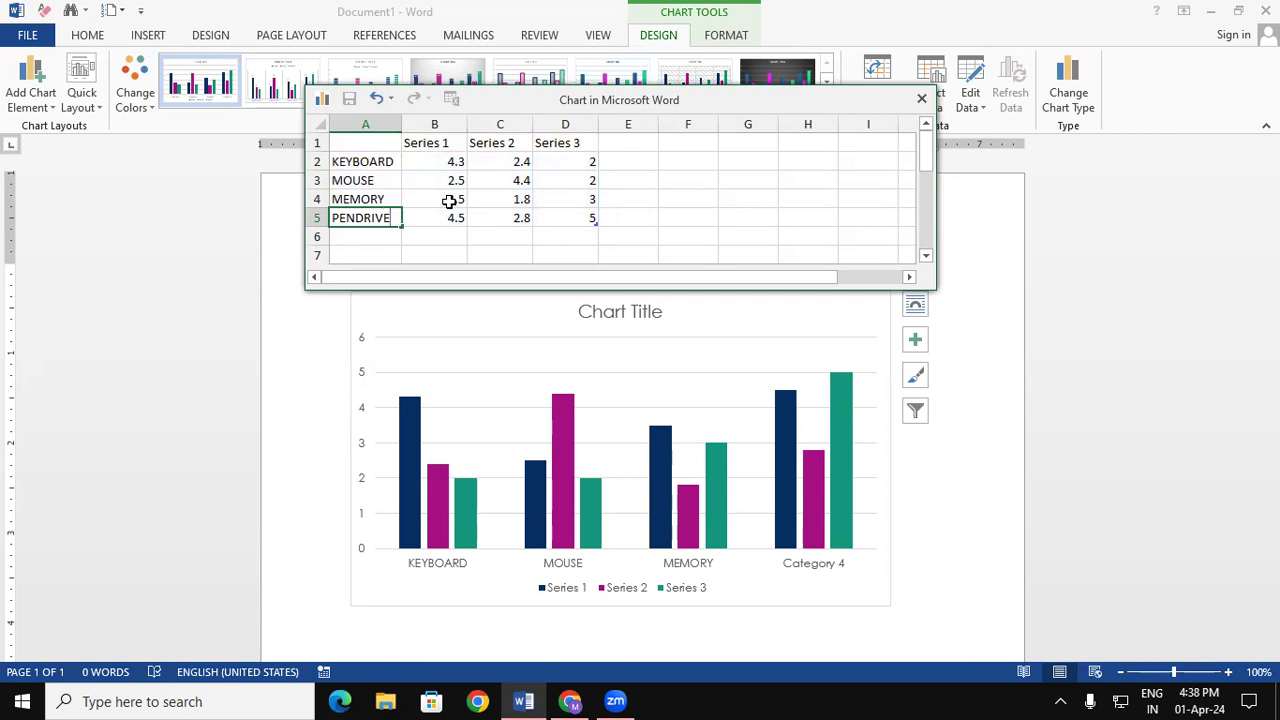
Rename the three data series in the header row as PADRAUNA, KASIA and DEORIA.
click(449, 201)
click(432, 145)
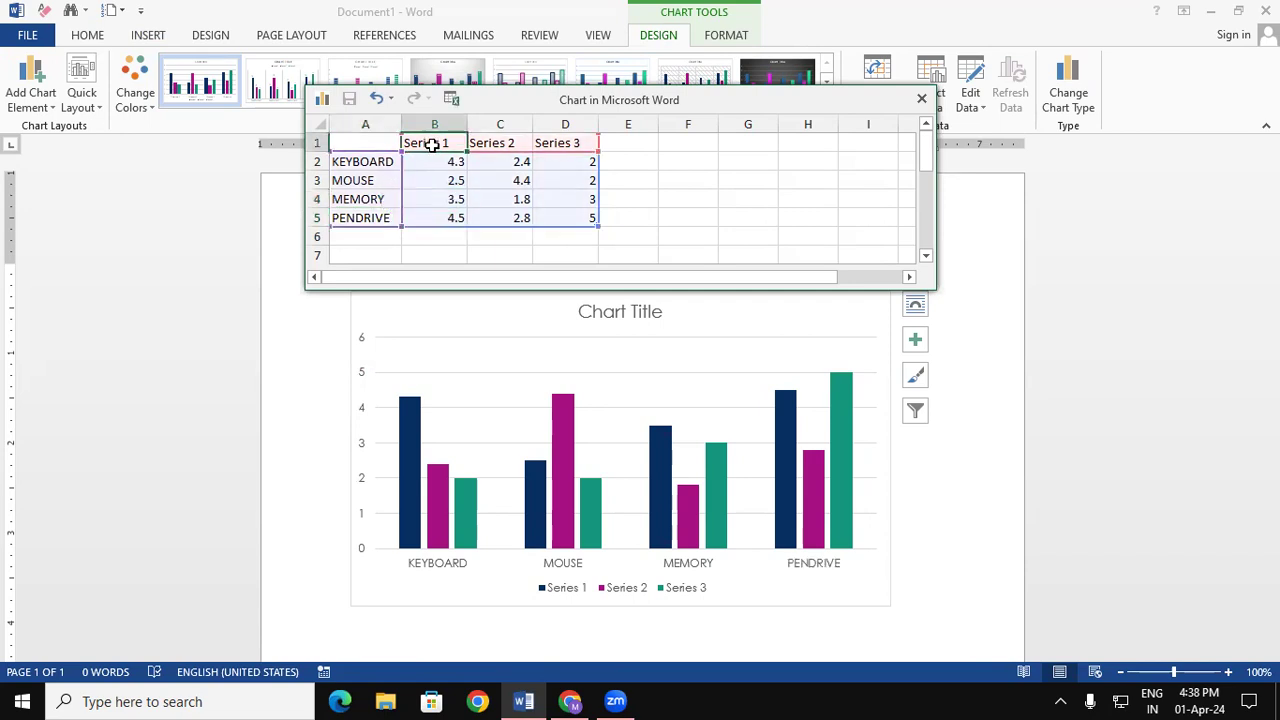
text(PA)
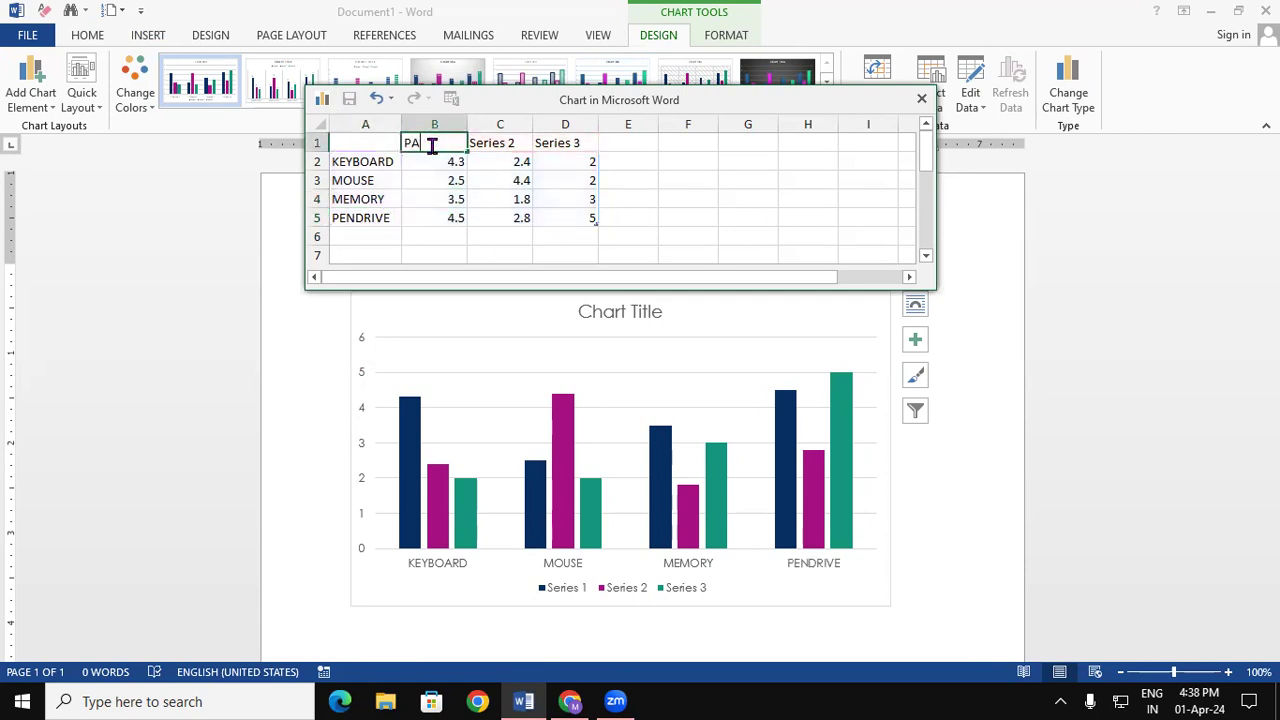
text(DMAUNA)
click(488, 221)
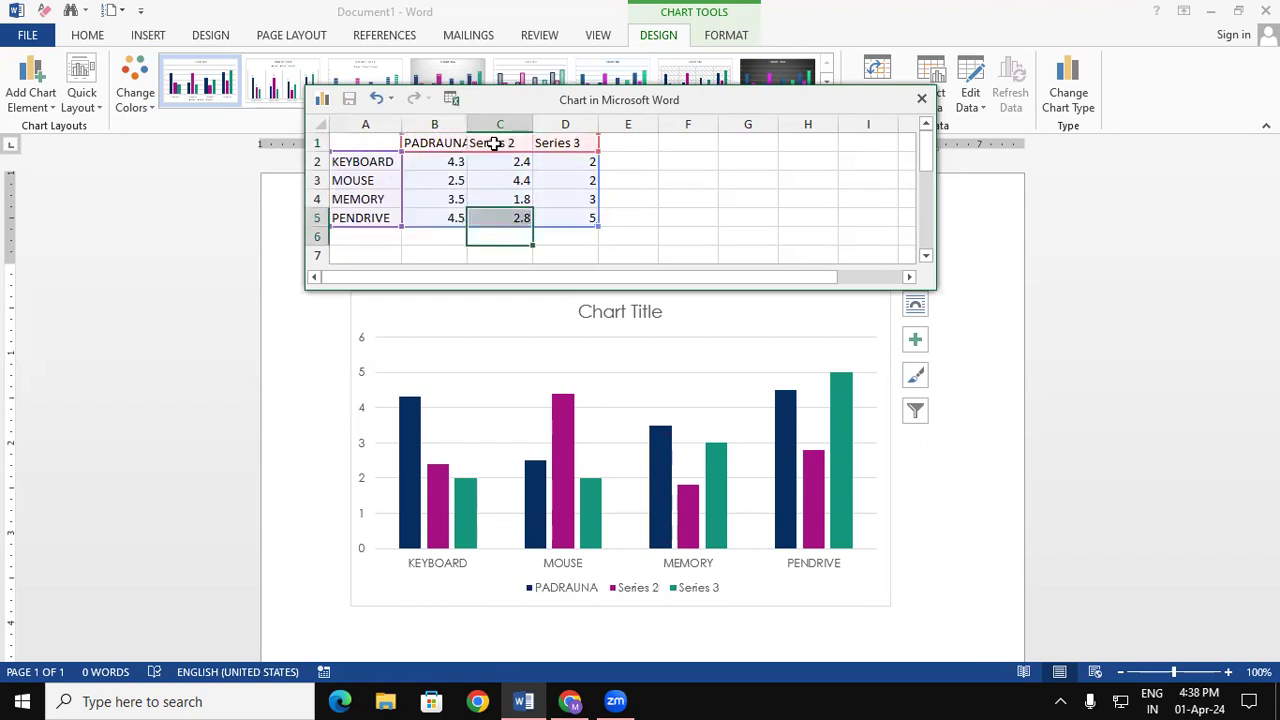
click(496, 141)
text(KASIA)
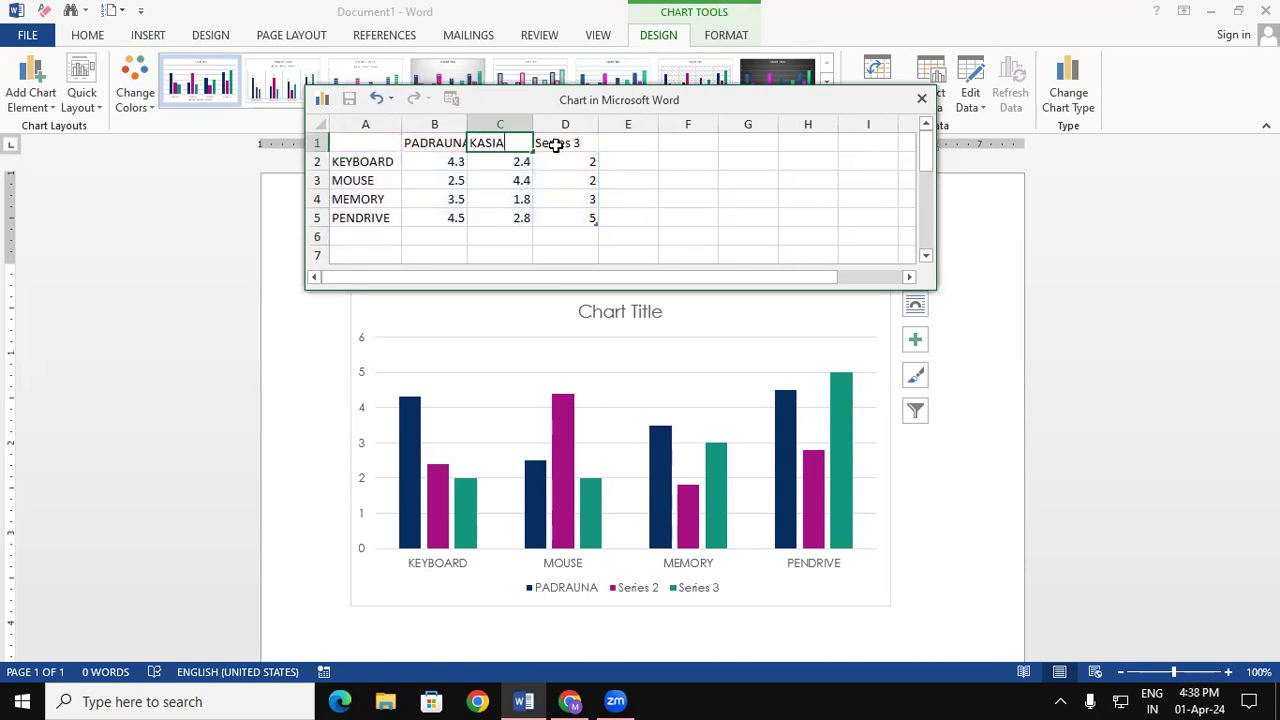
click(549, 143)
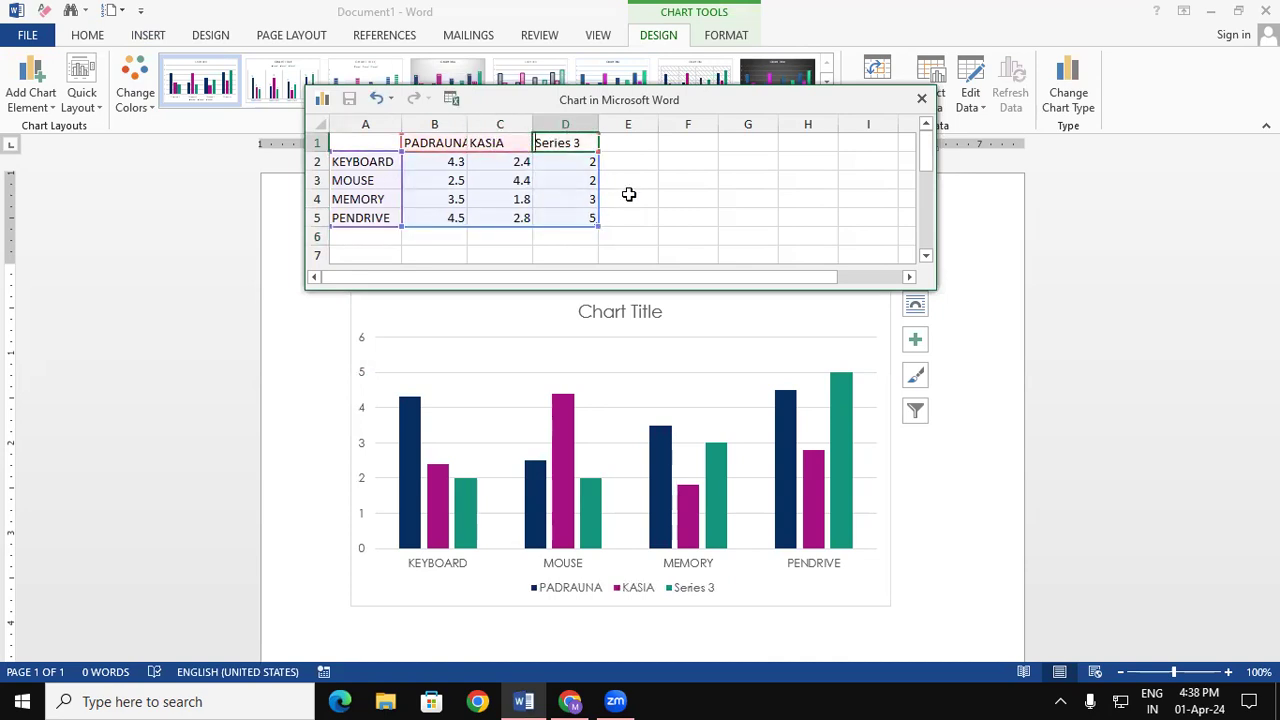
text(DEORIA)
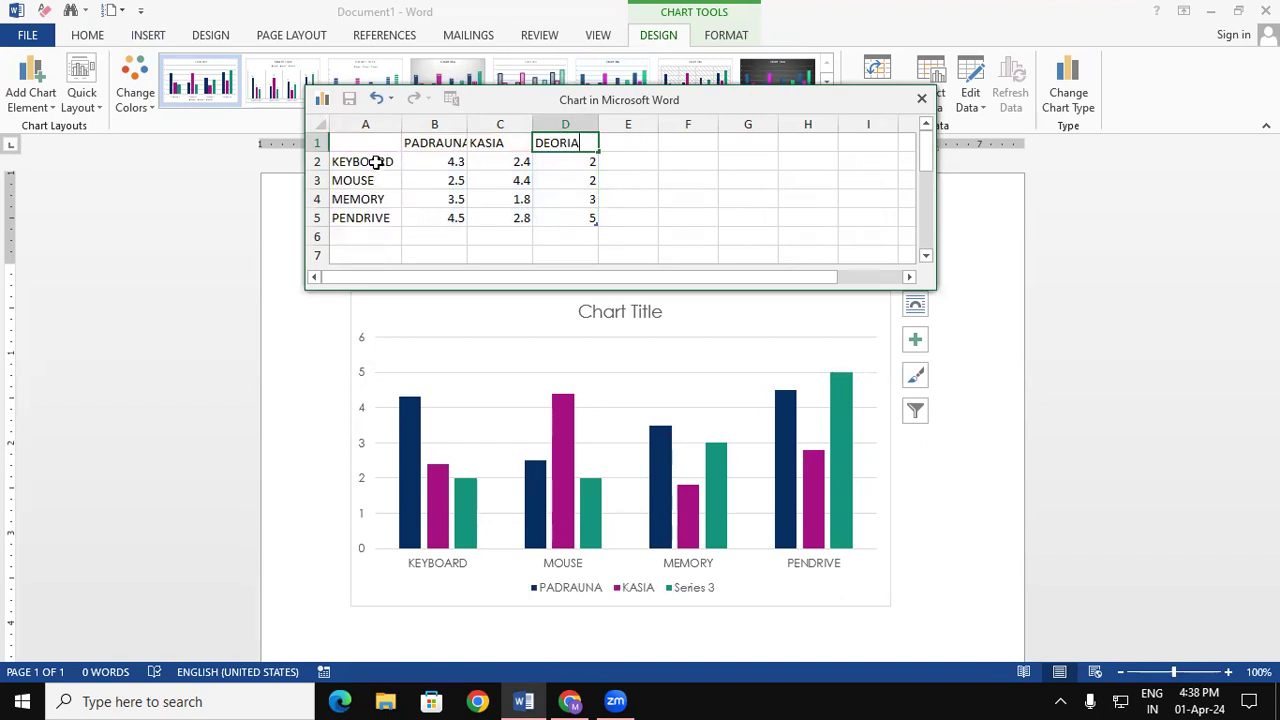
Clear all sample values under the three series and widen the PADRAUNA column to fit its heading.
drag(375, 162, 371, 217)
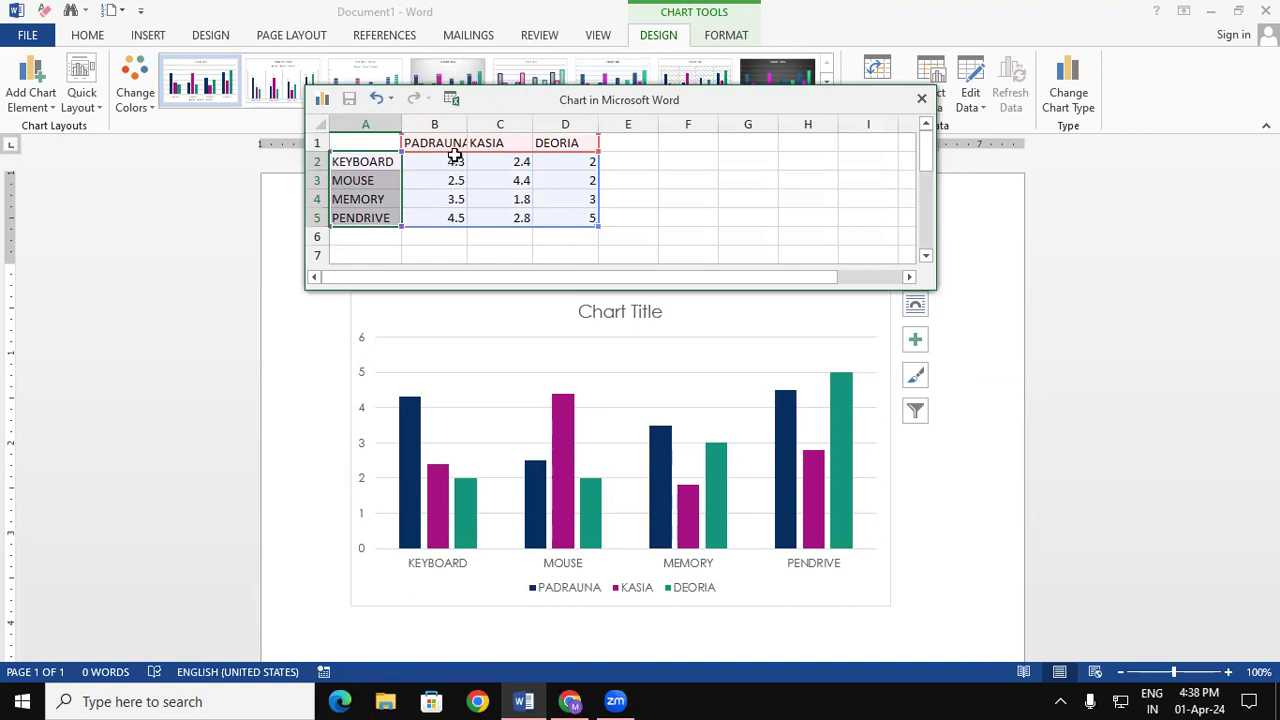
drag(423, 163, 552, 233)
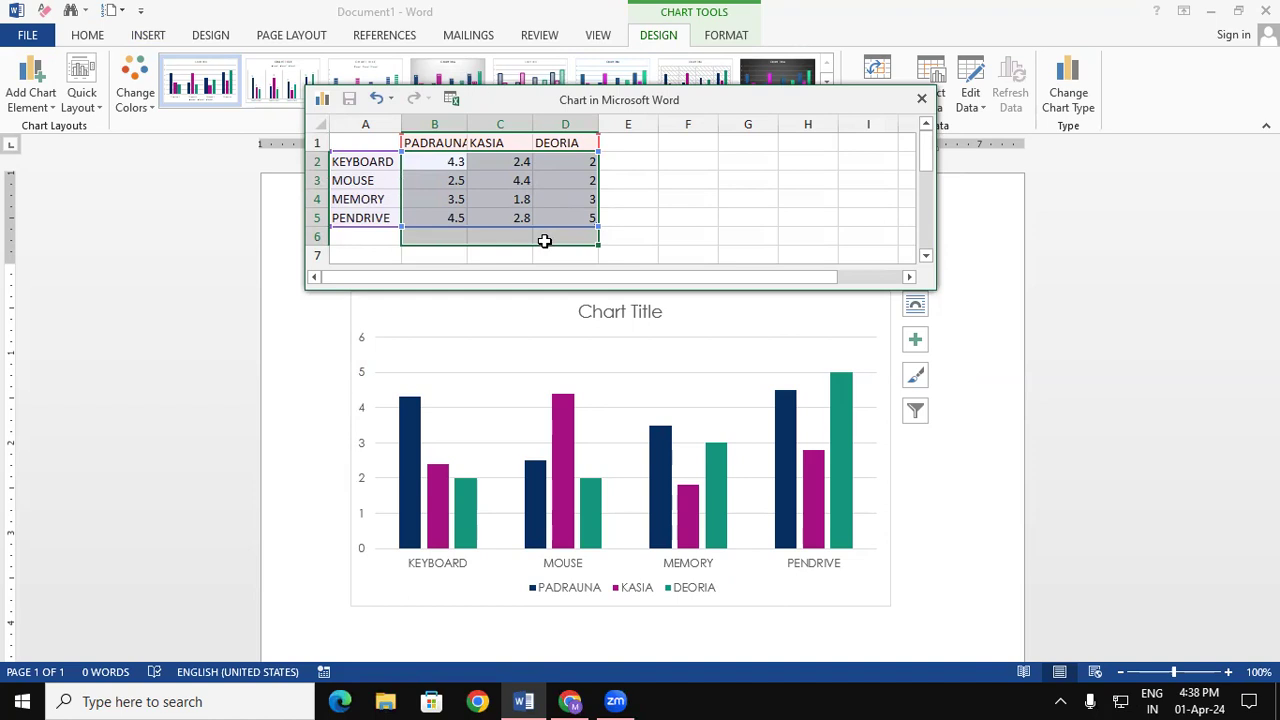
key(Delete)
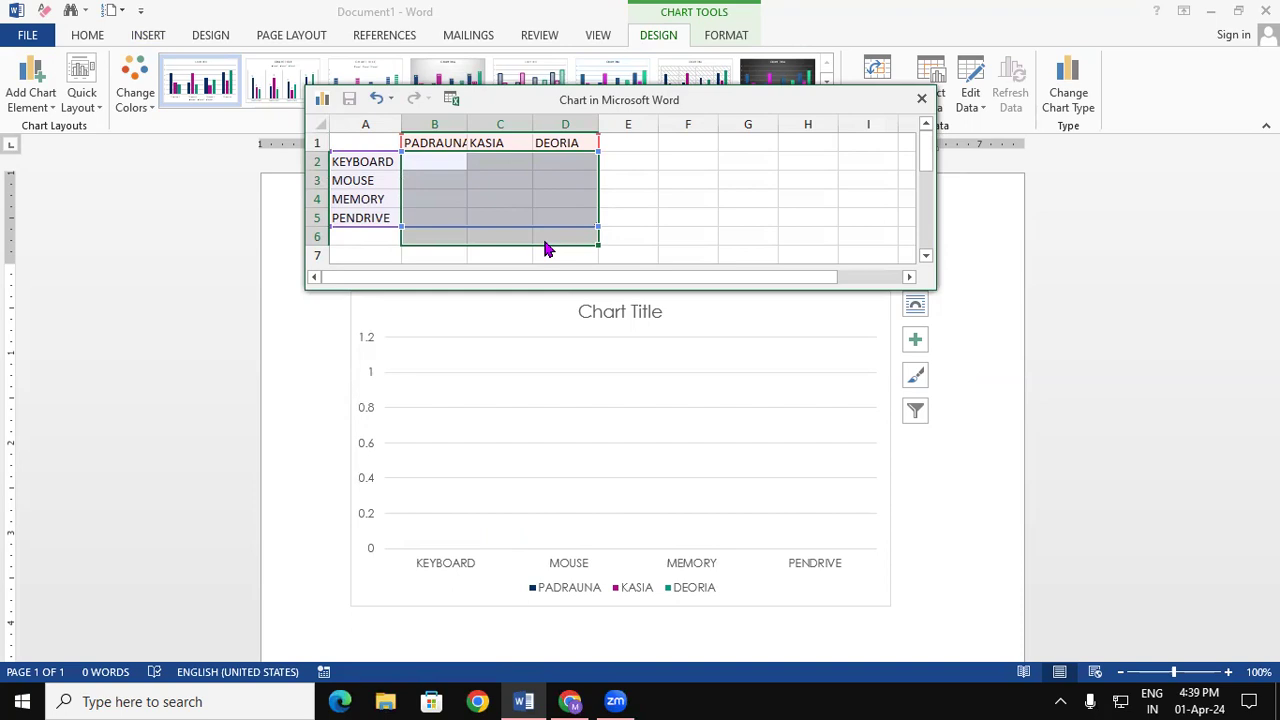
click(451, 145)
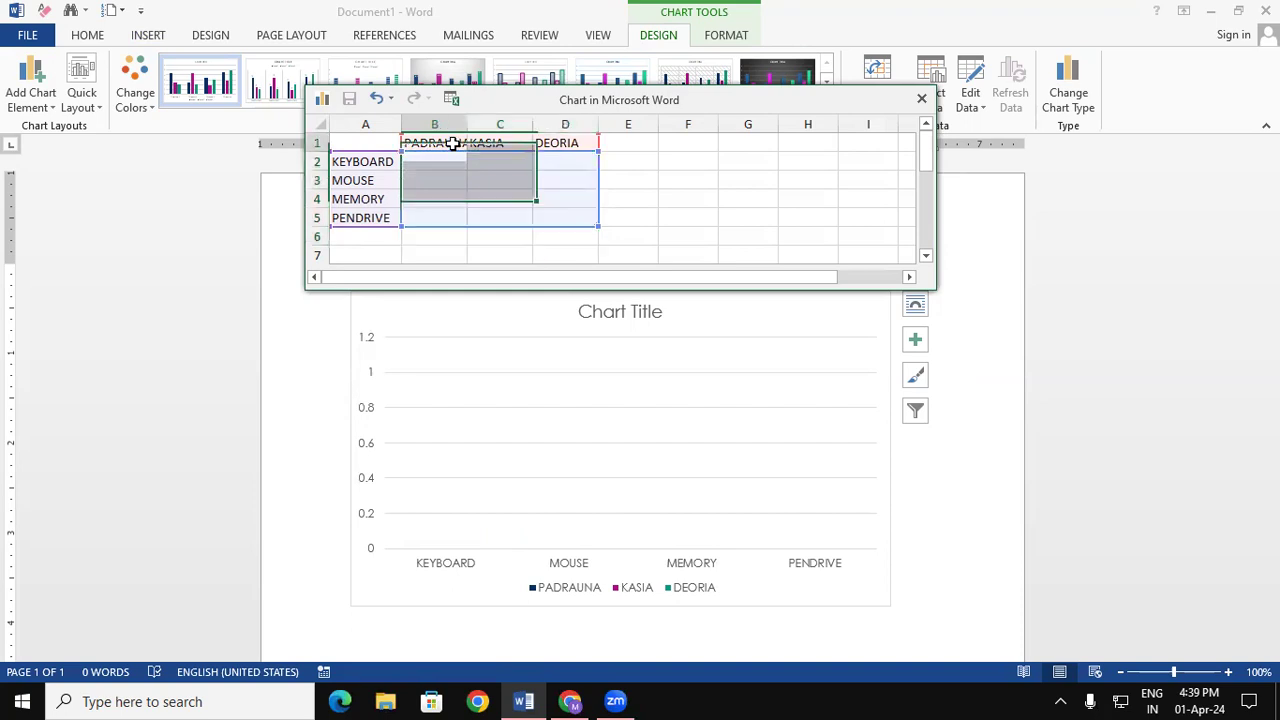
click(466, 124)
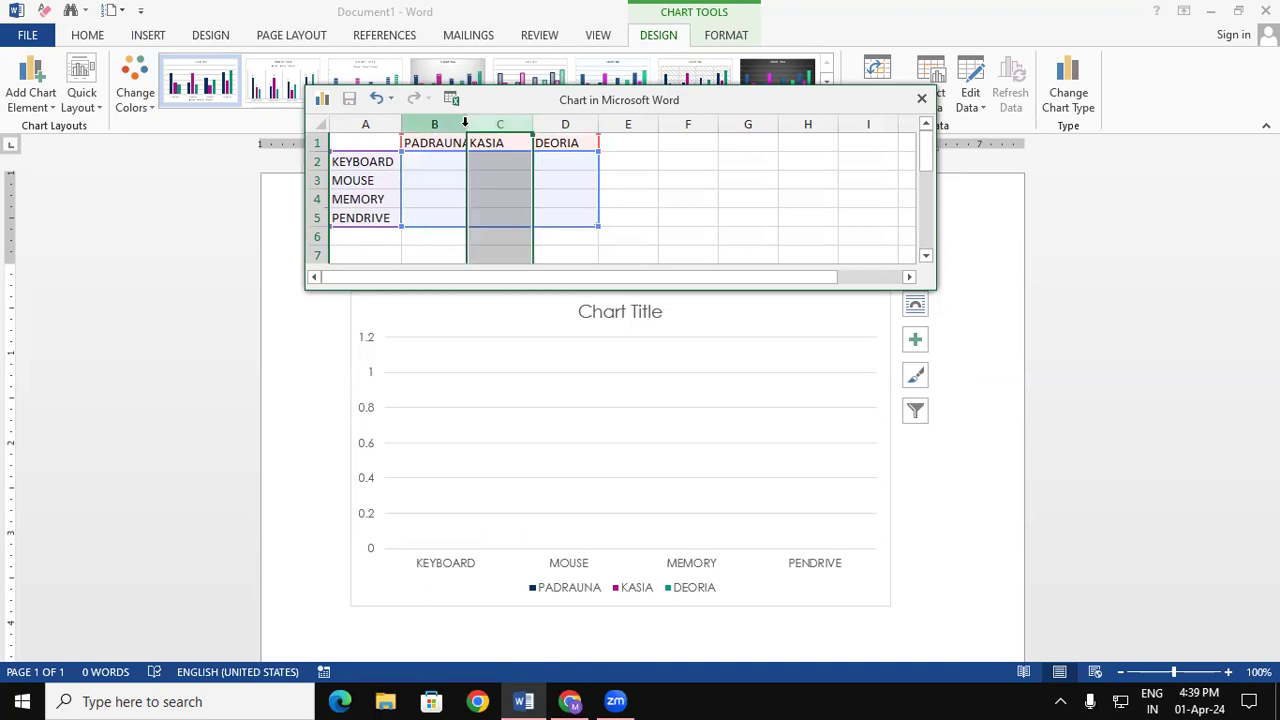
drag(466, 123, 475, 123)
Enter the PADRAUNA values: 15000 for KEYBOARD, 8000 for MOUSE, 9000 for MEMORY and 12000 for PENDRIVE.
click(451, 163)
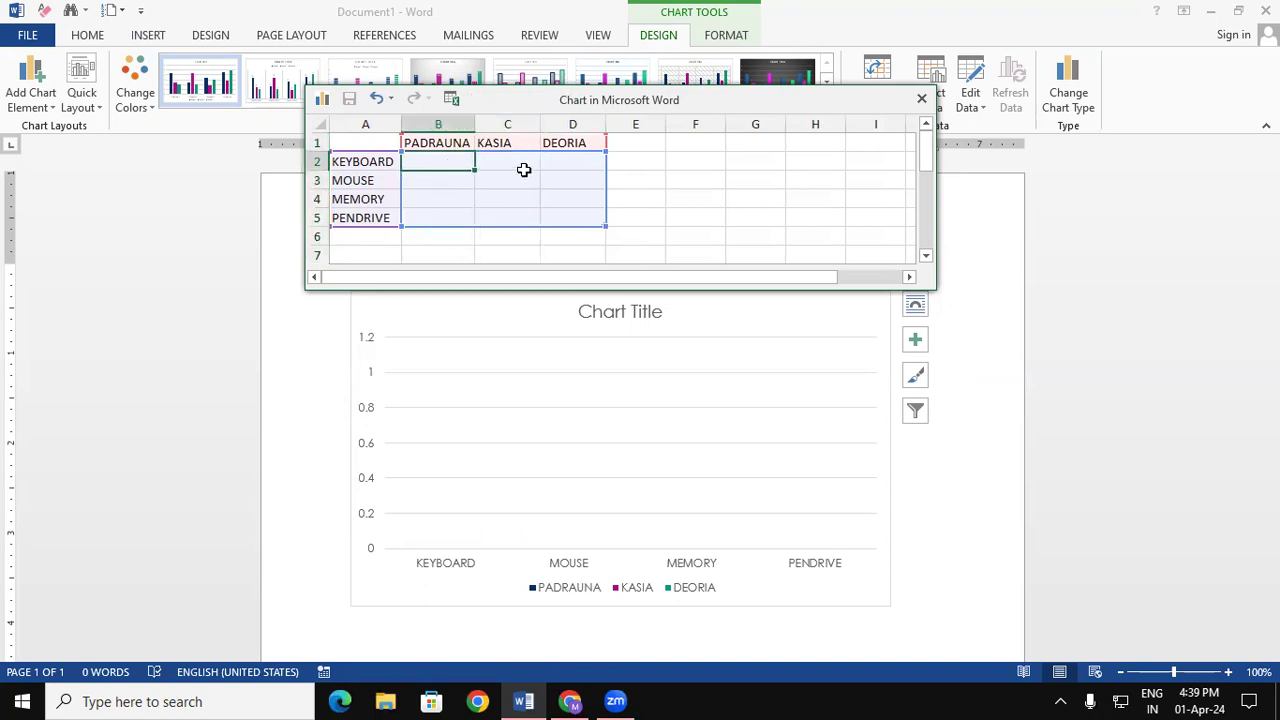
text(15000)
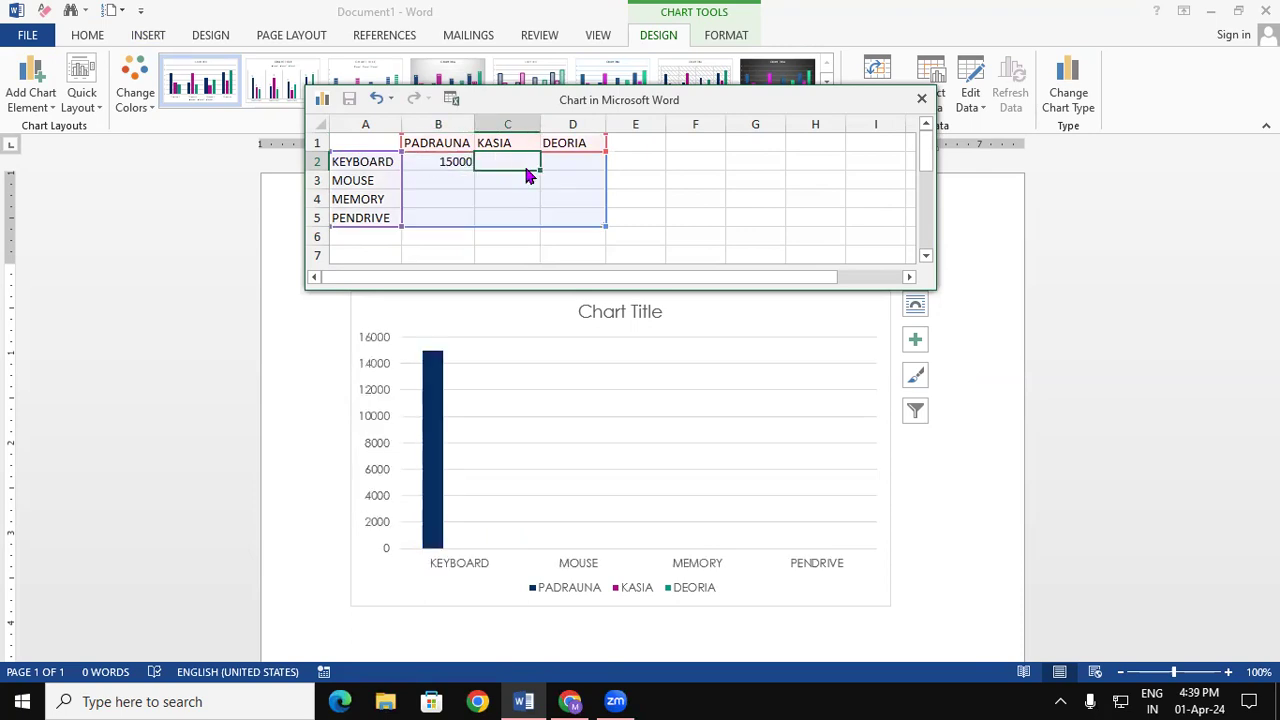
click(448, 179)
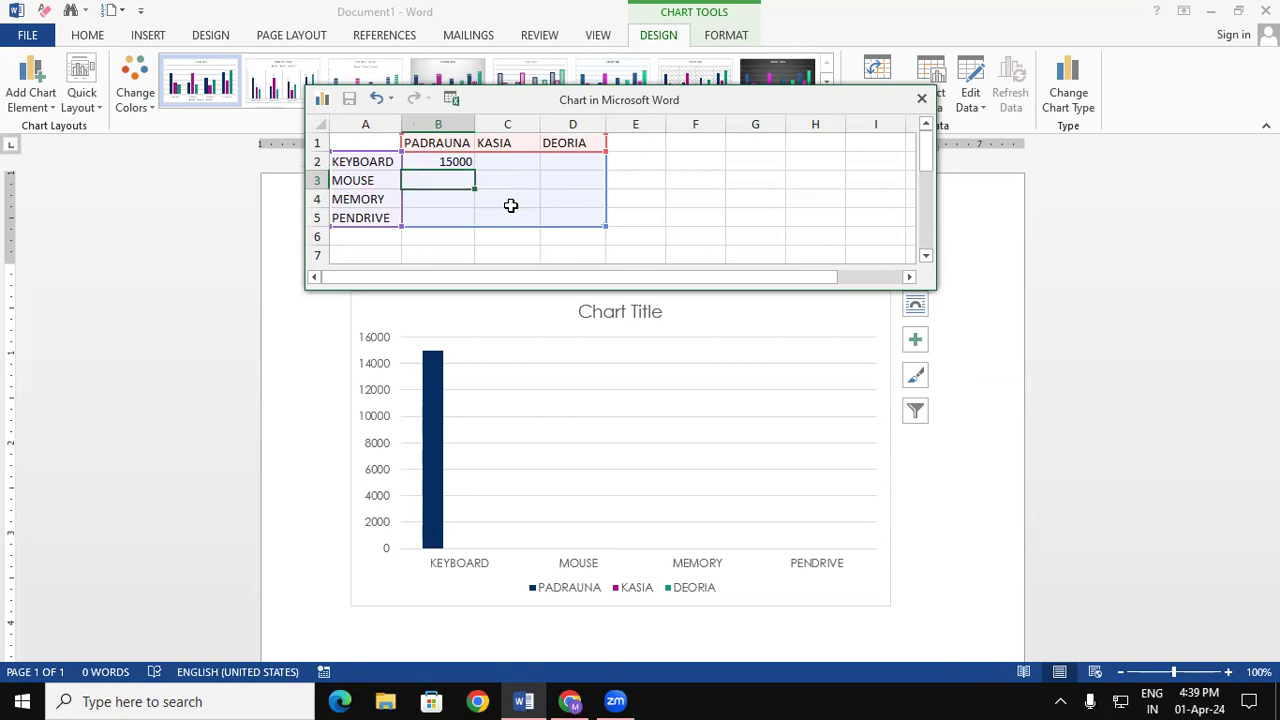
text(80000)
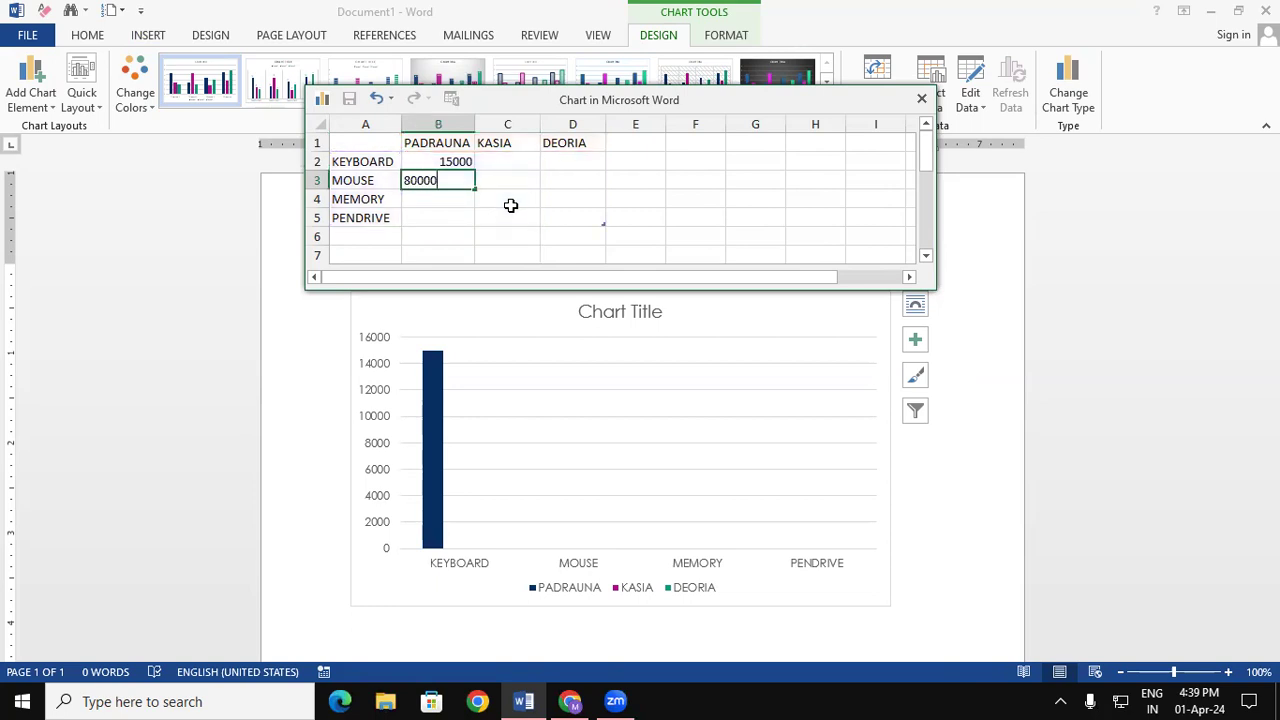
key(BackSpace)
click(469, 198)
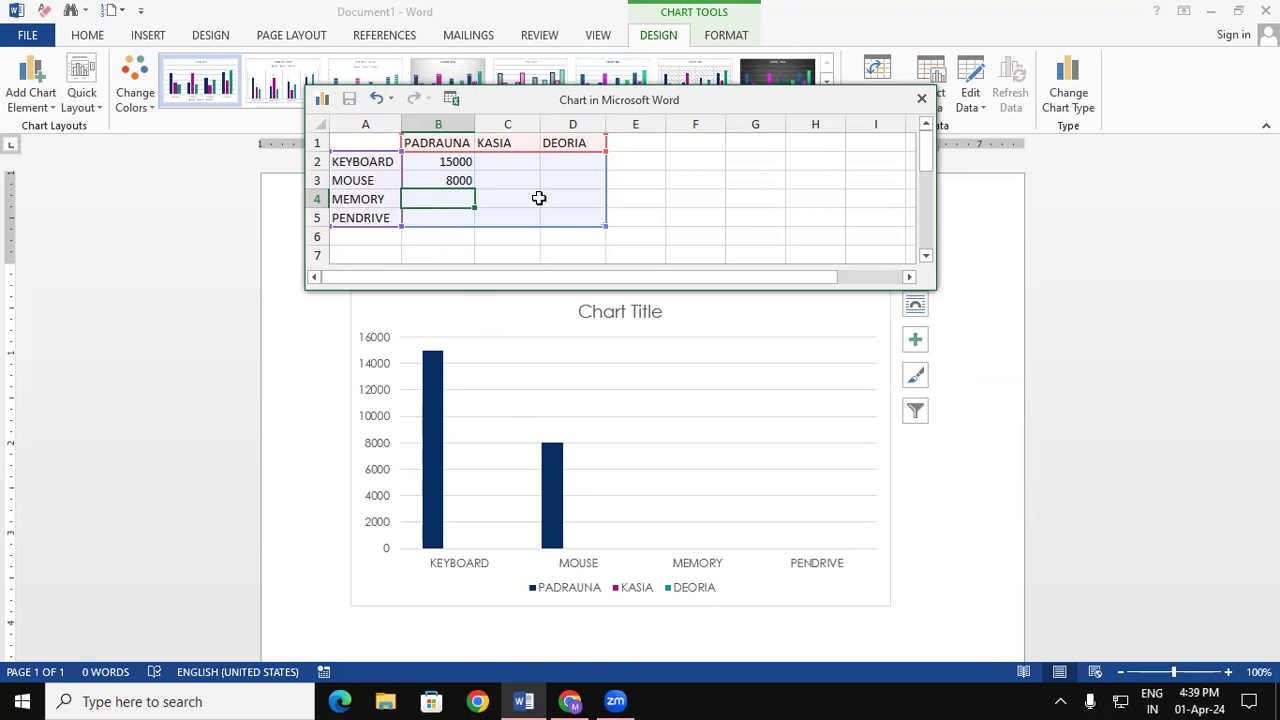
text(9000)
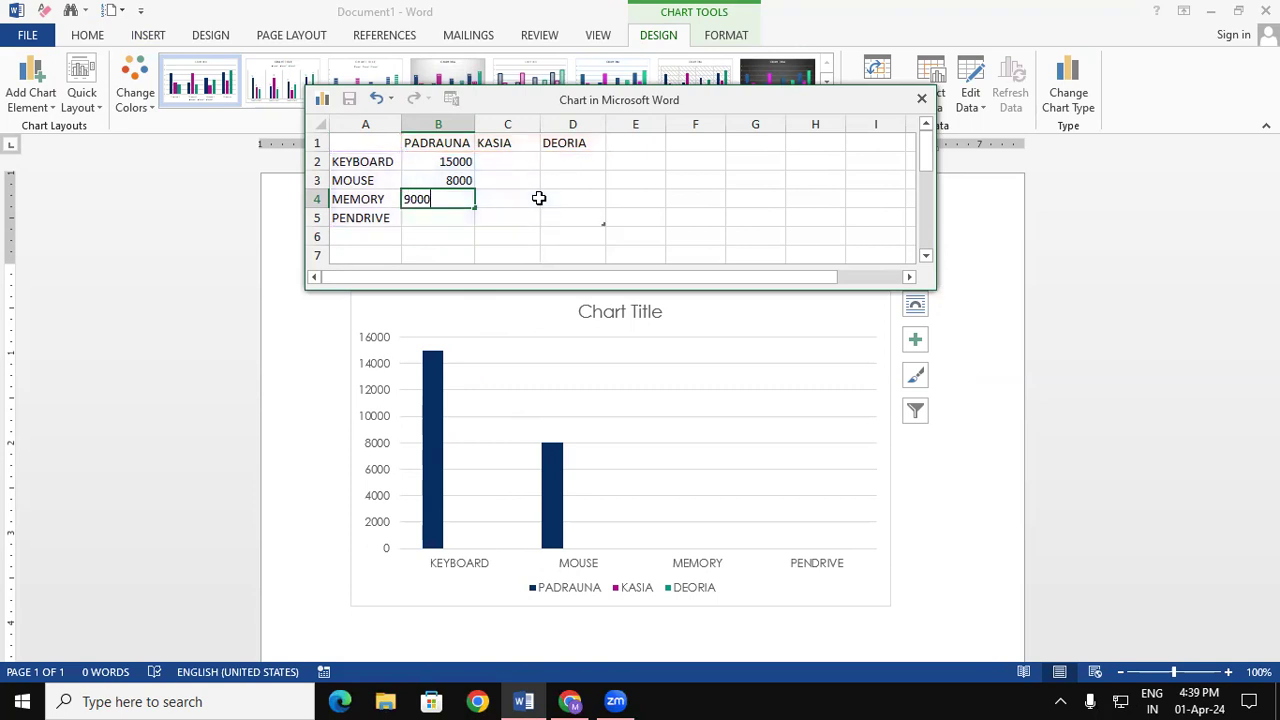
click(455, 224)
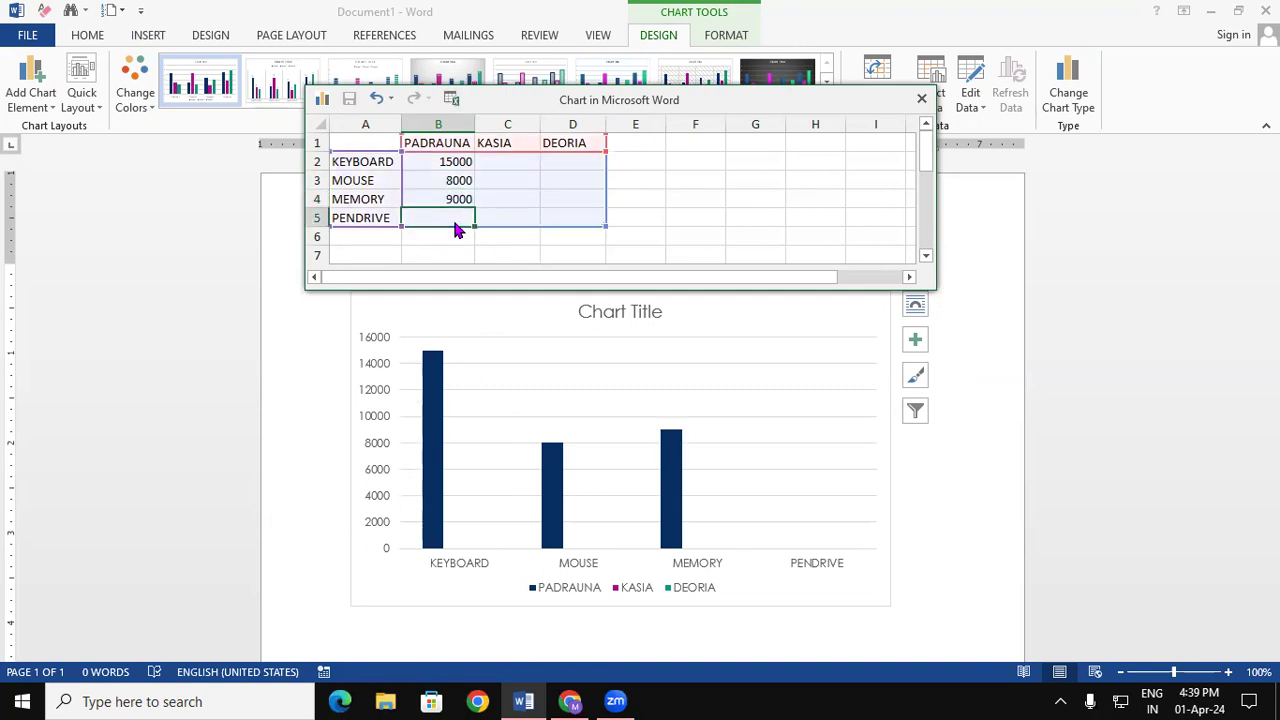
text(12000)
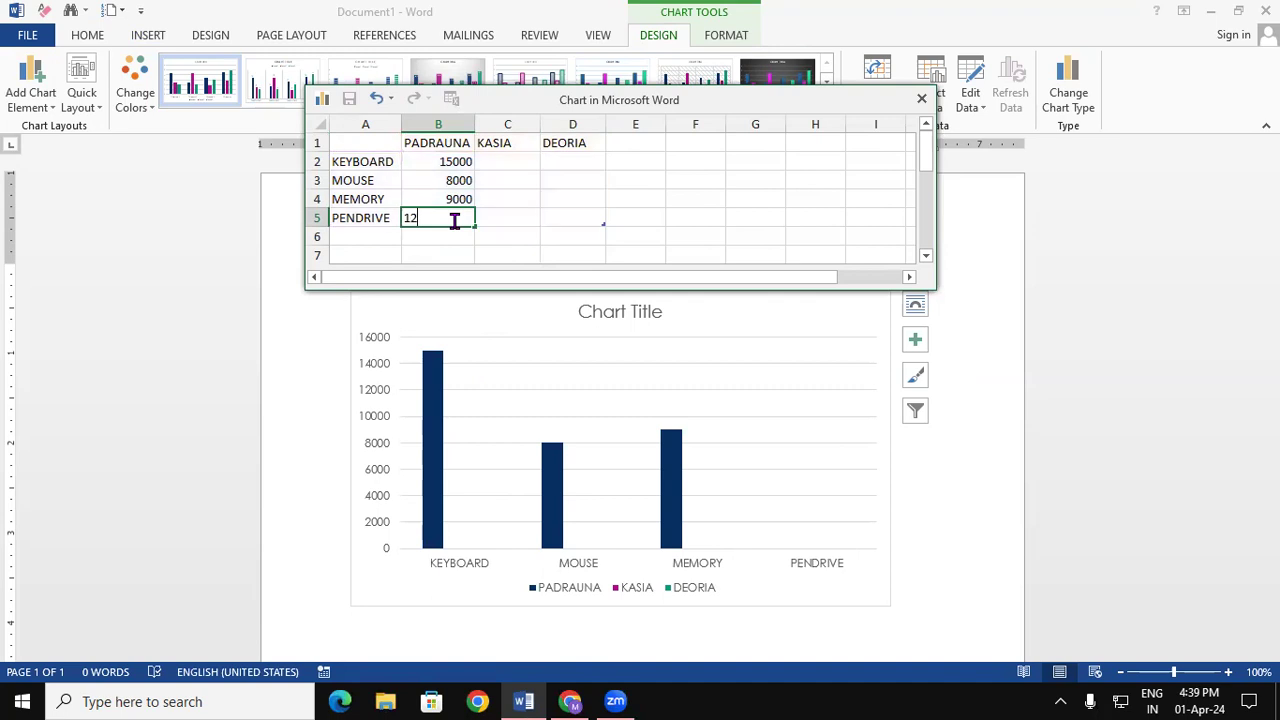
Enter the KASIA values: 8000 for KEYBOARD, 10000 for MOUSE, 6500 for MEMORY and 2000 for PENDRIVE.
click(530, 236)
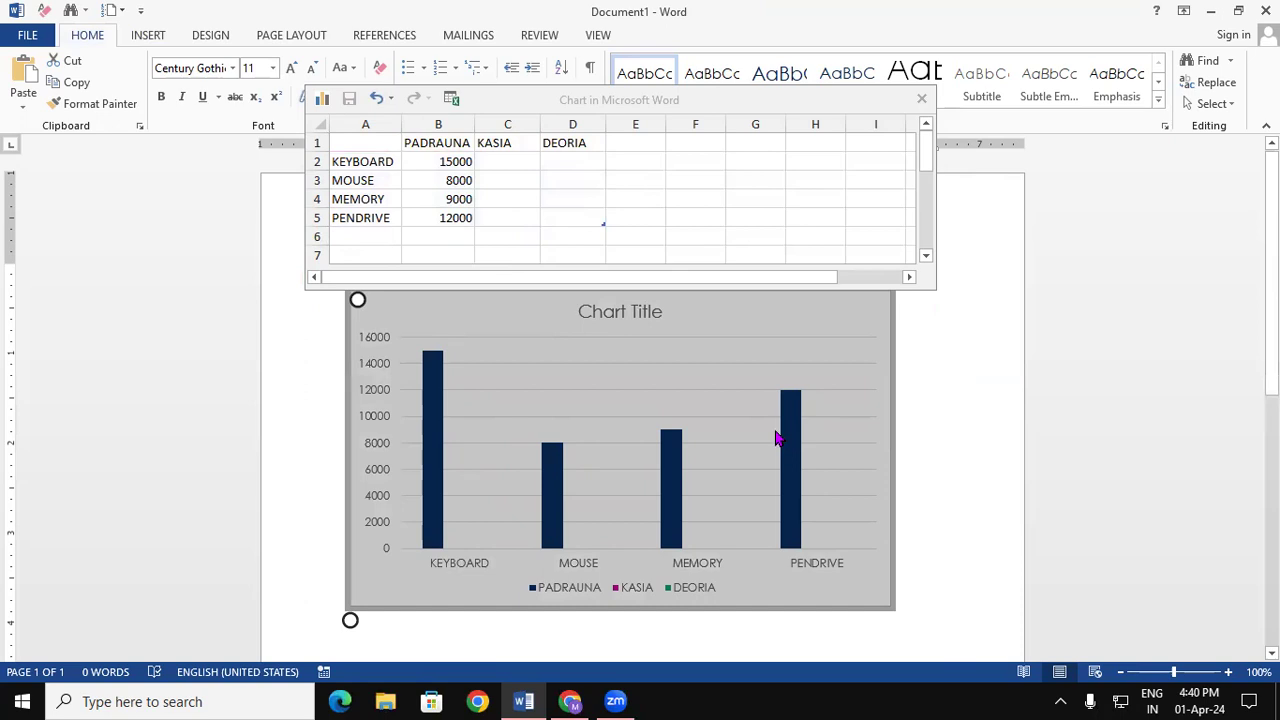
click(506, 153)
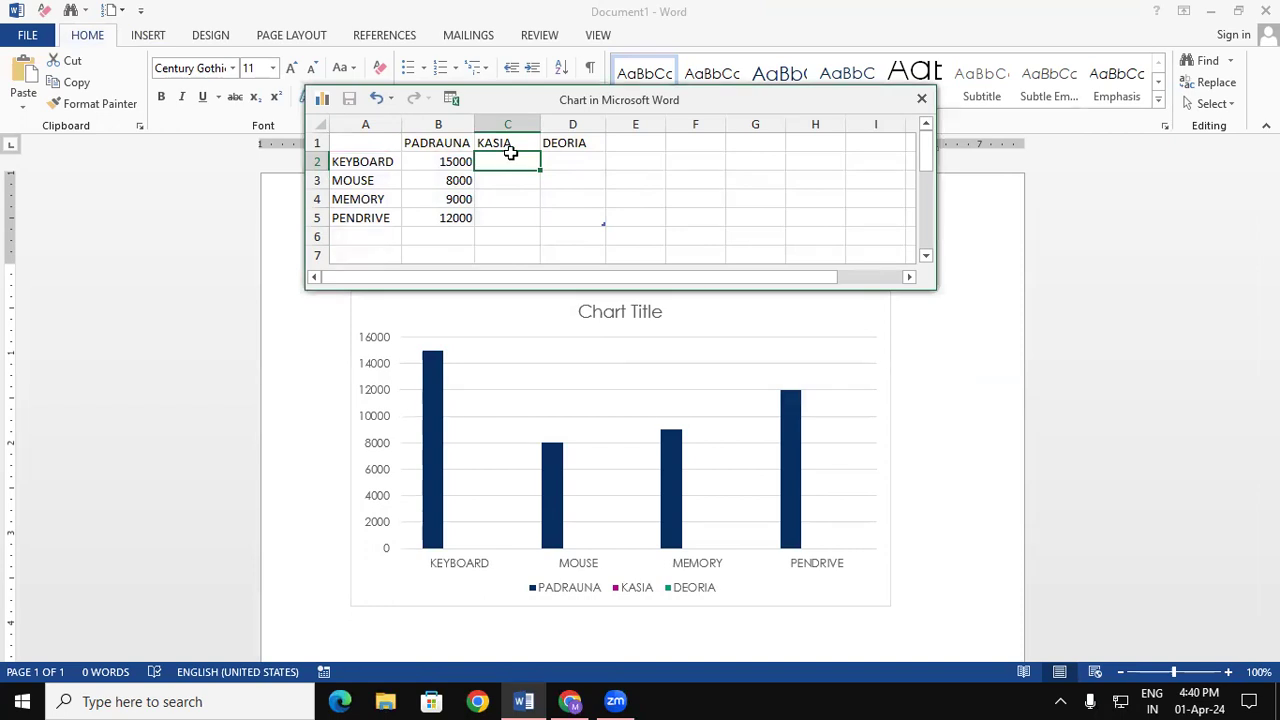
text(8000)
click(521, 184)
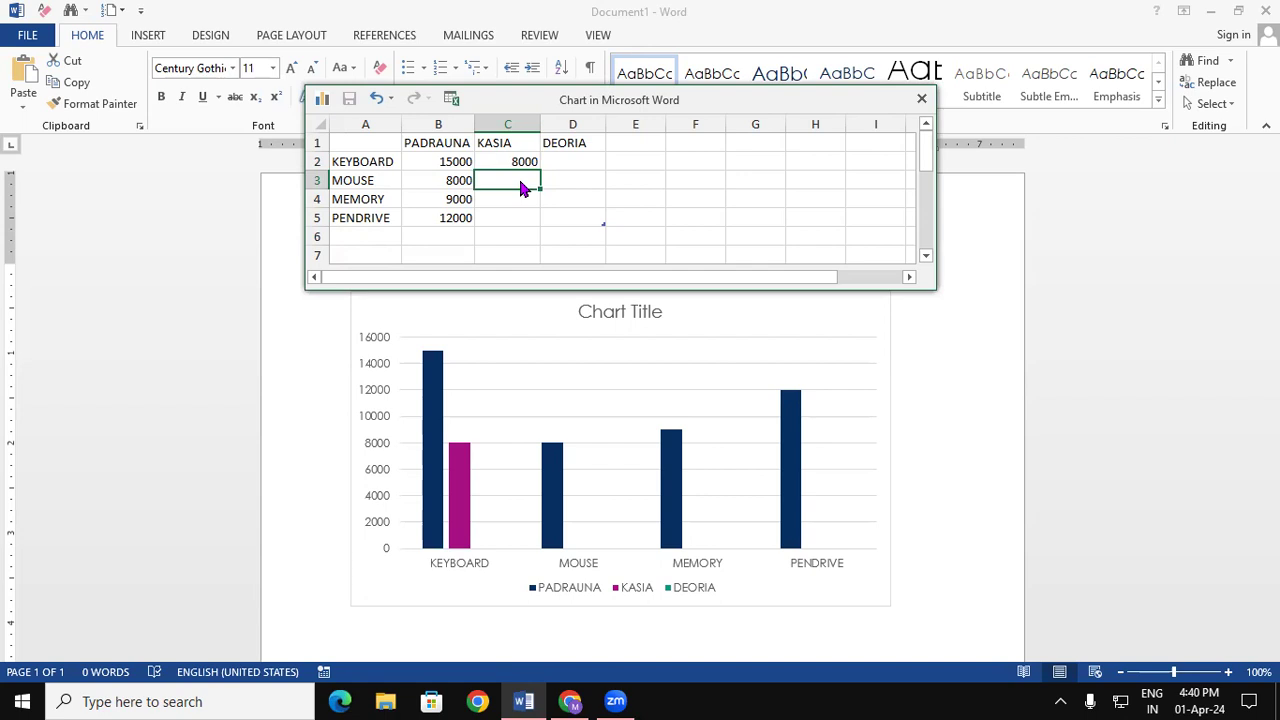
text(10000)
key(Return)
text(6500)
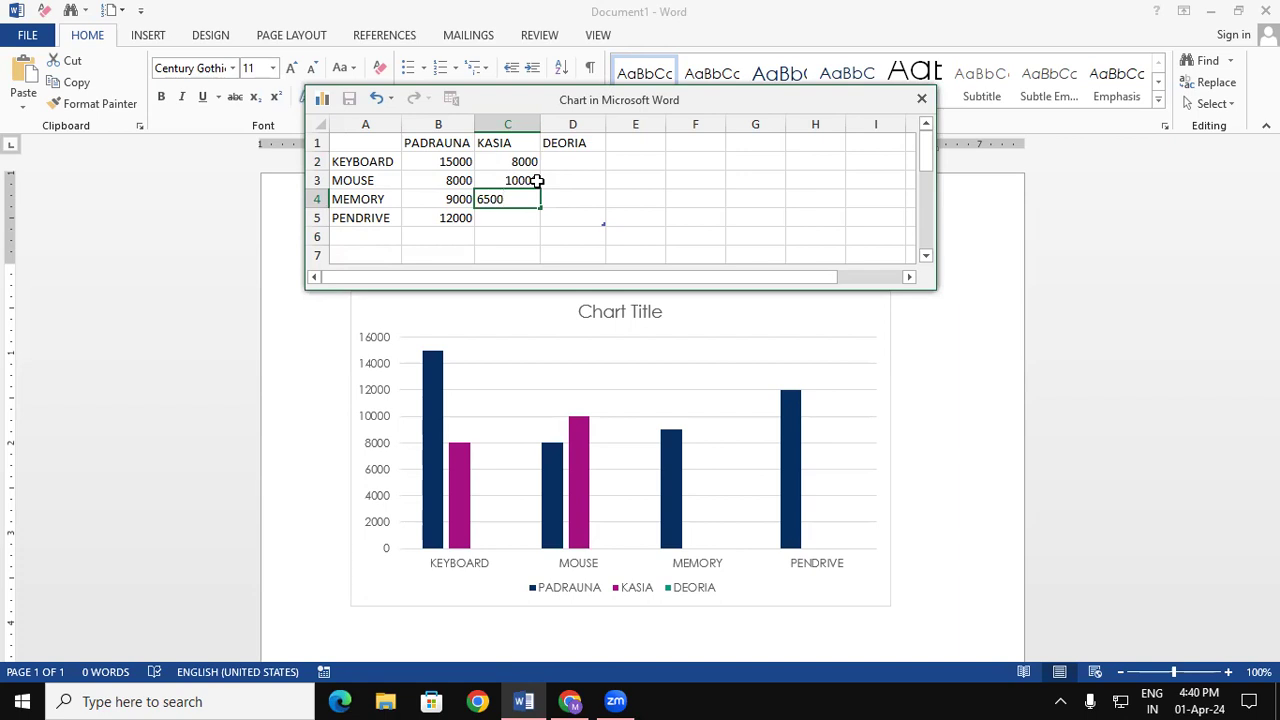
click(516, 218)
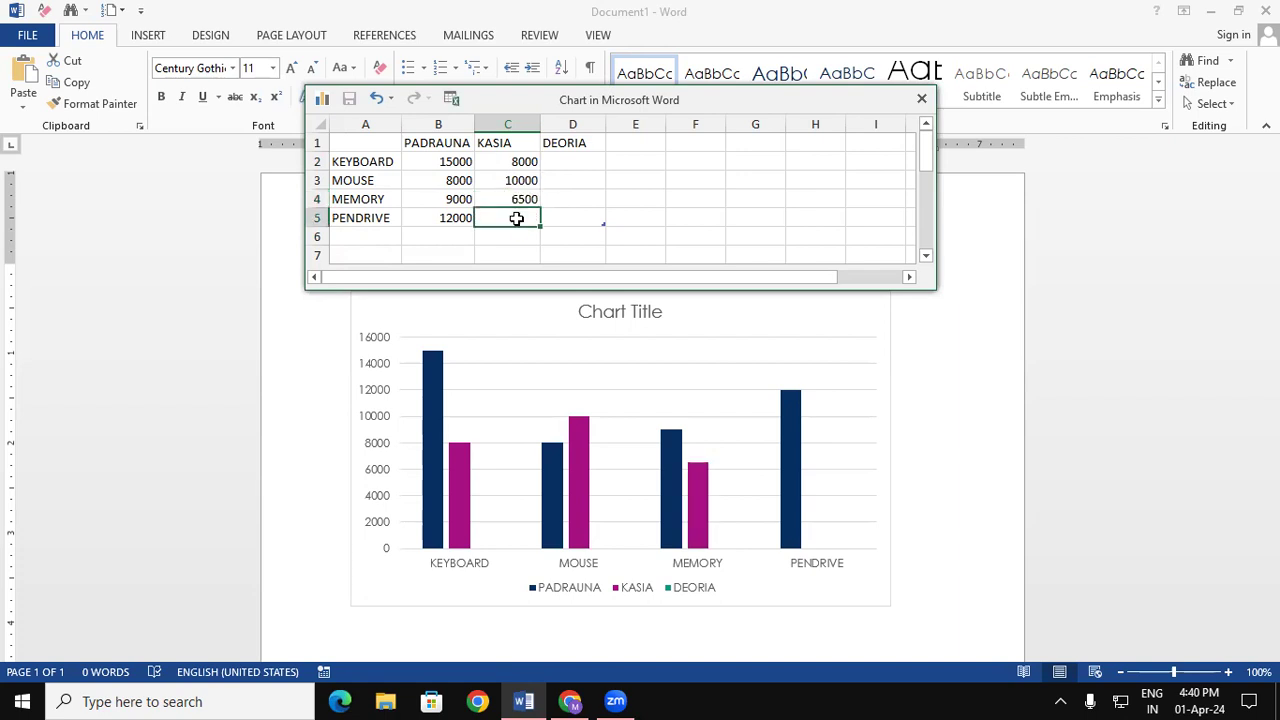
text(2000)
click(672, 202)
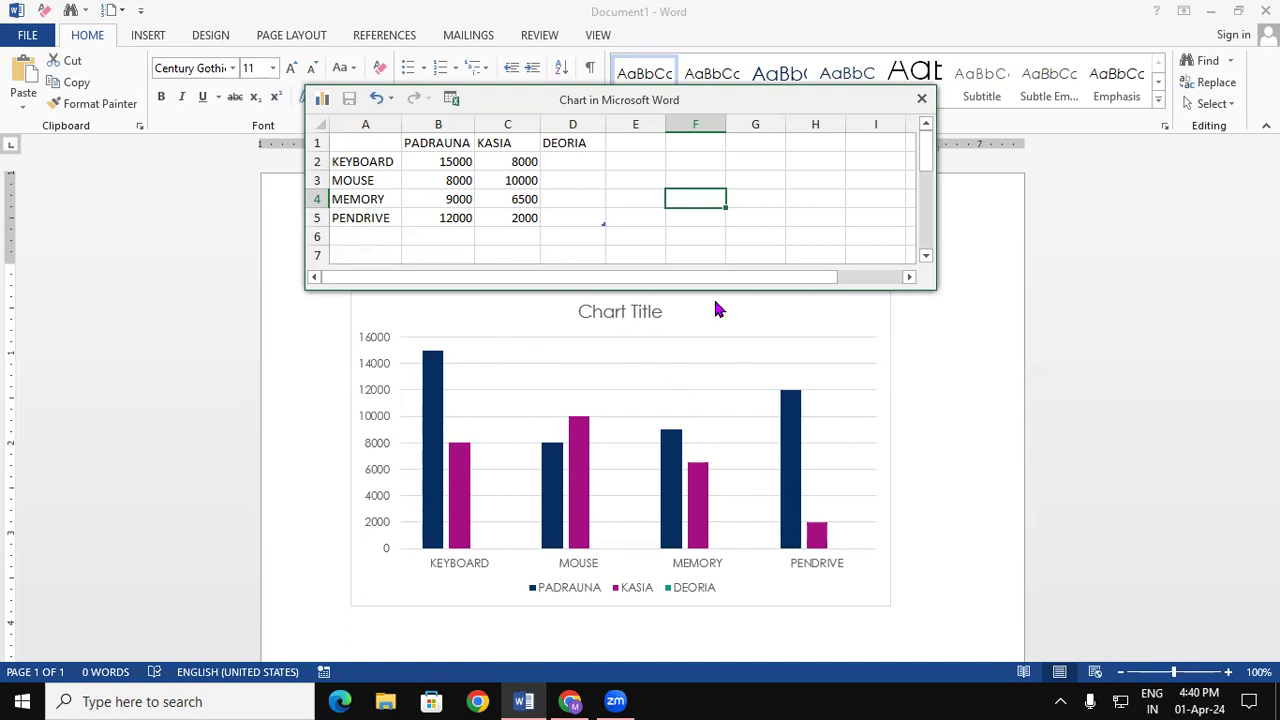
Enter the DEORIA values: 2000 for KEYBOARD, 8000 for MOUSE, 10000 for MEMORY and 19000 for PENDRIVE.
click(574, 170)
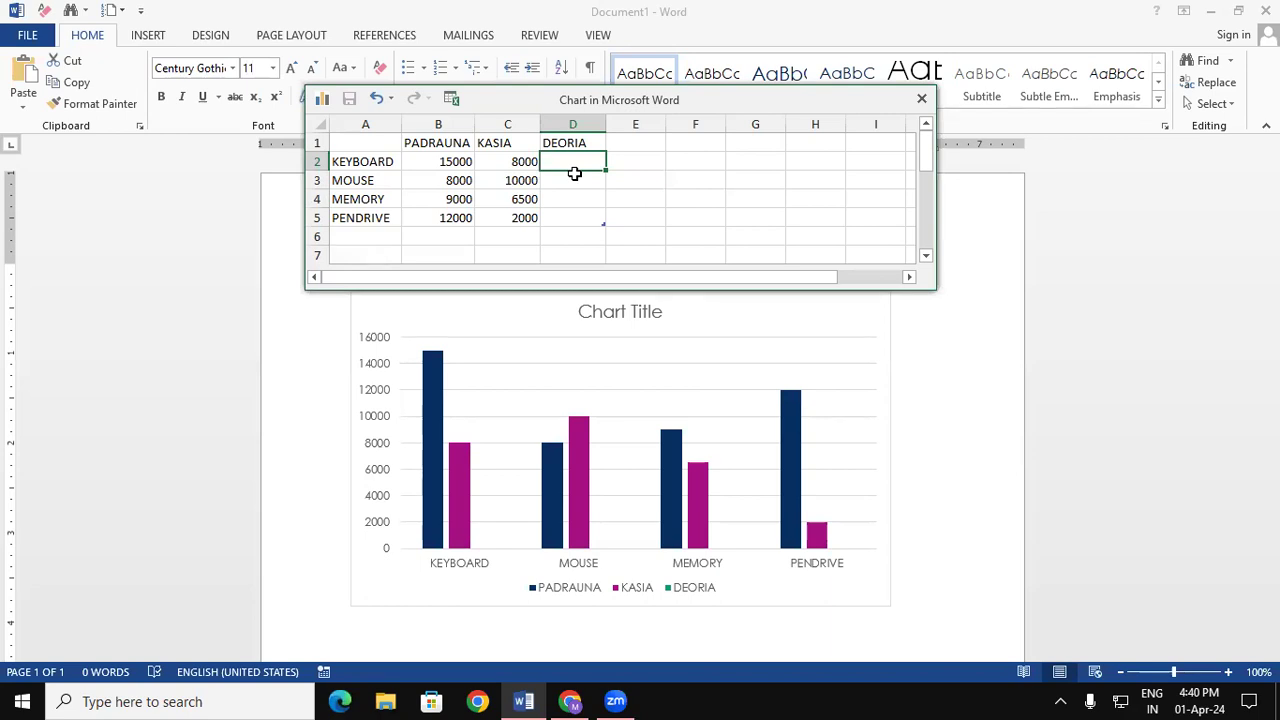
text(2000)
click(549, 186)
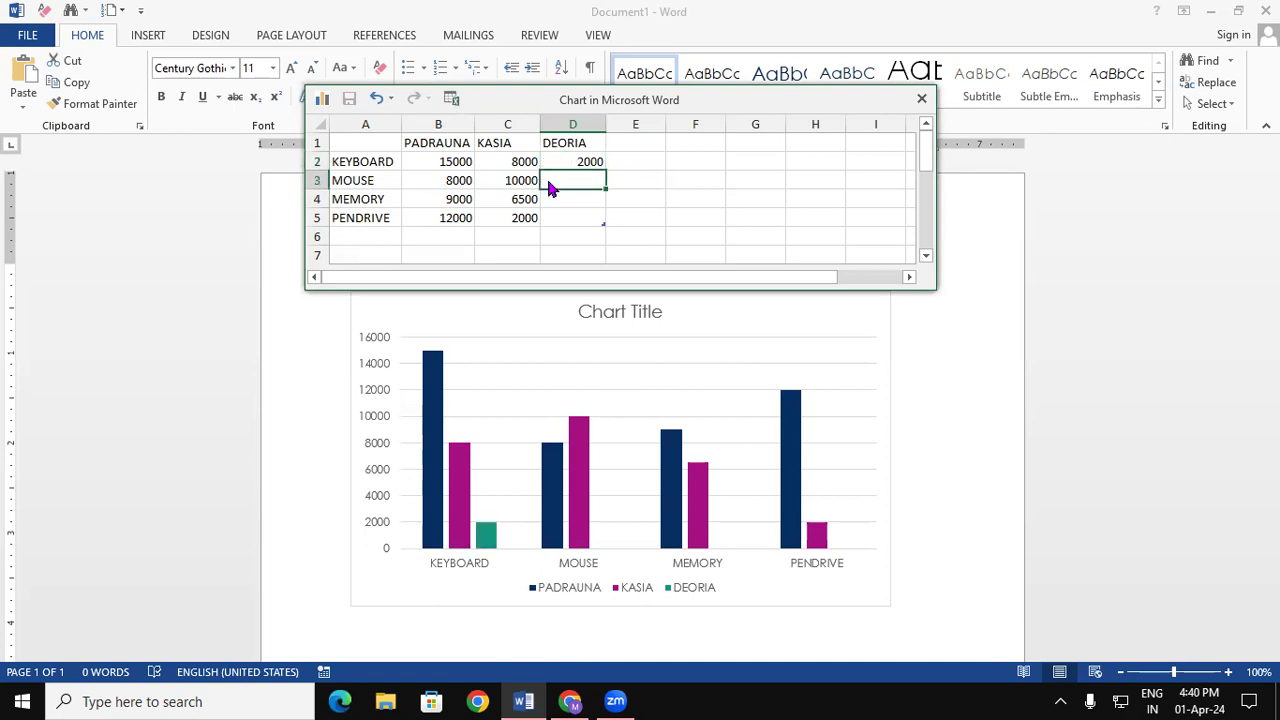
text(30000)
key(BackSpace)
click(566, 204)
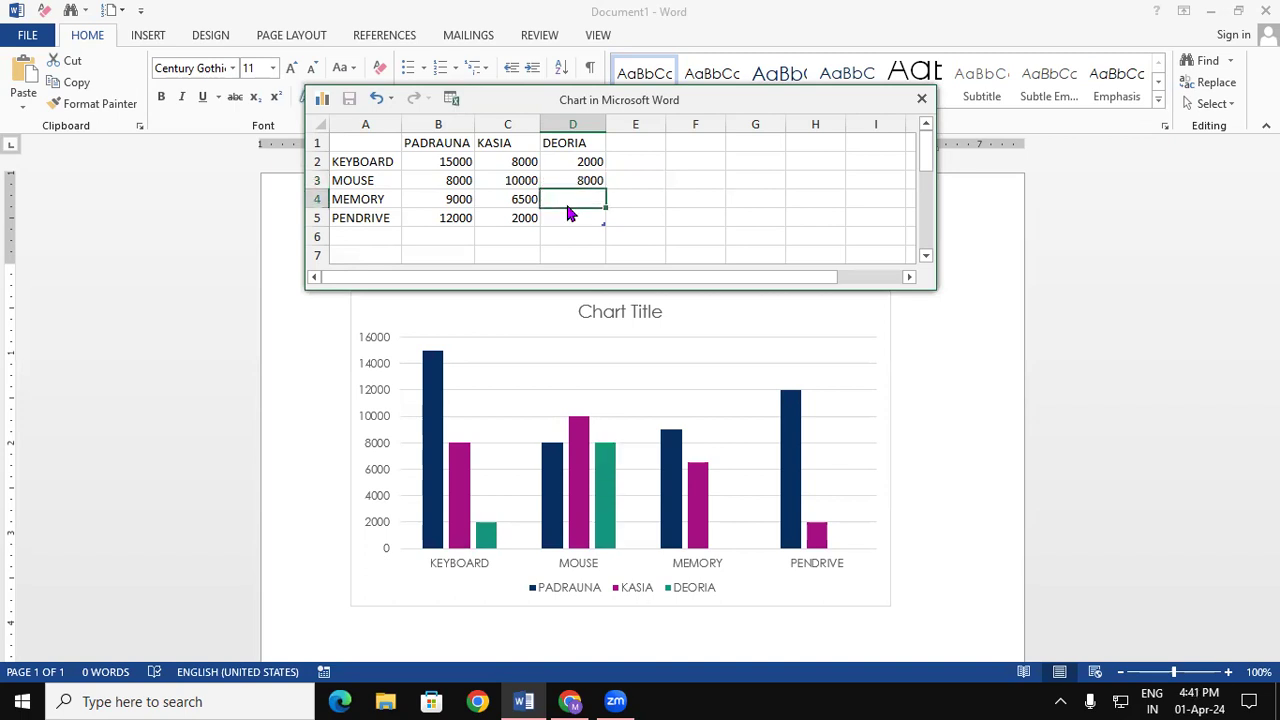
text(10000)
click(576, 212)
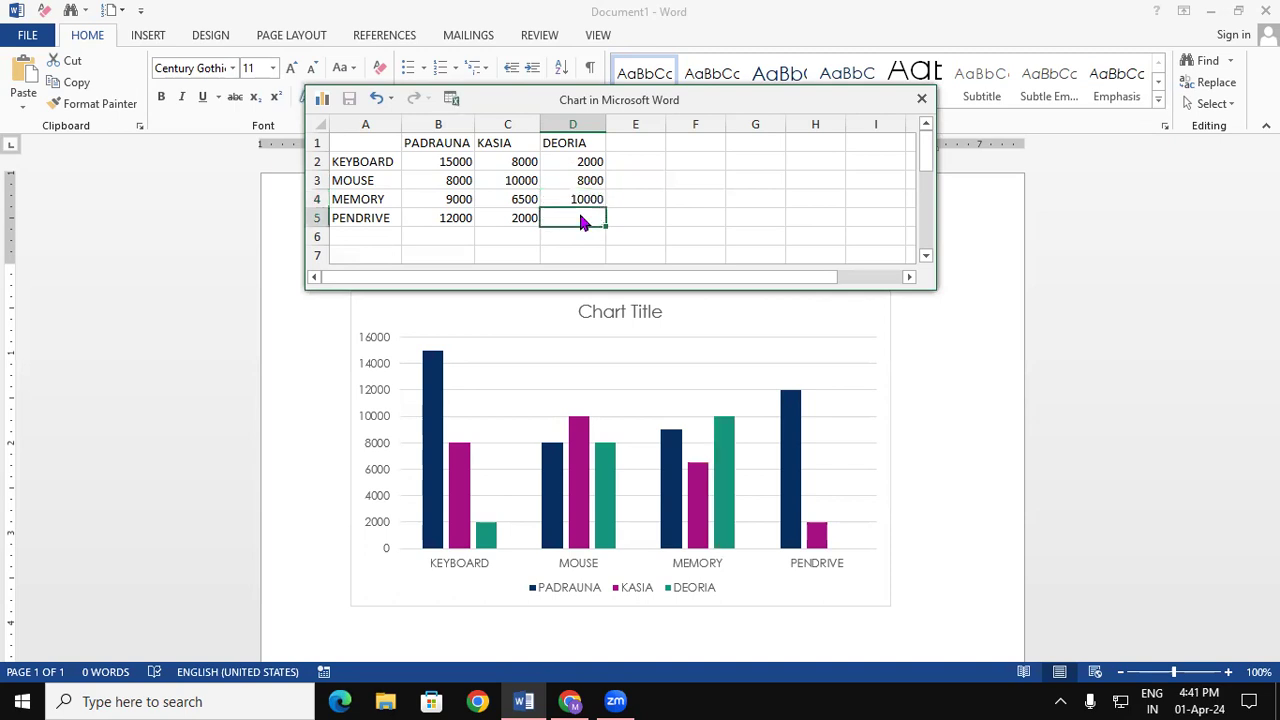
text(19000)
click(608, 180)
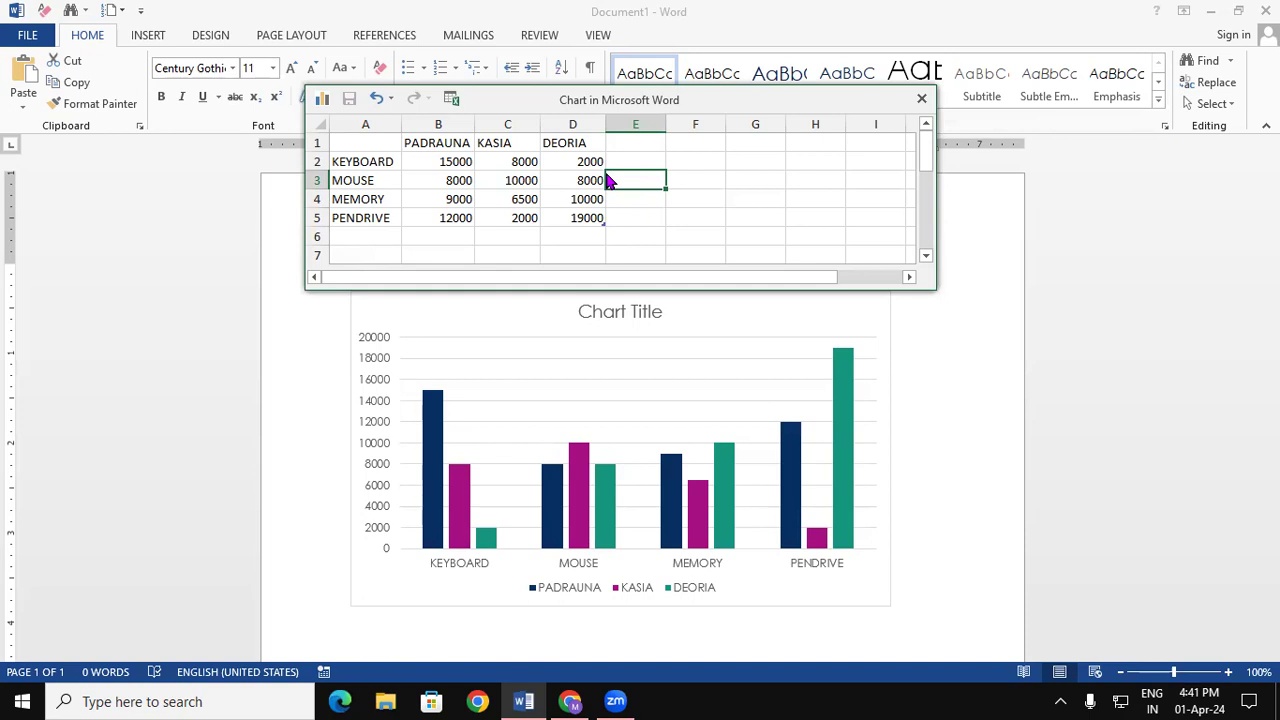
Close the chart's data sheet to return to the document.
click(769, 106)
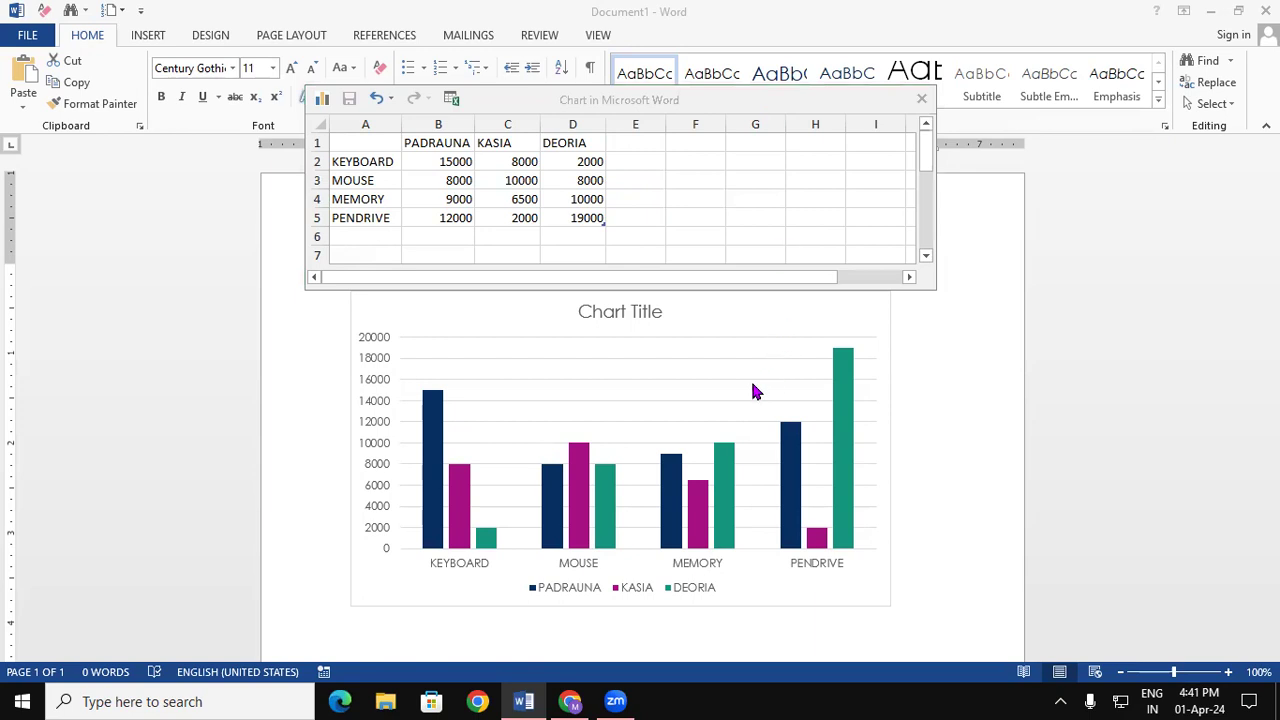
click(698, 234)
click(650, 216)
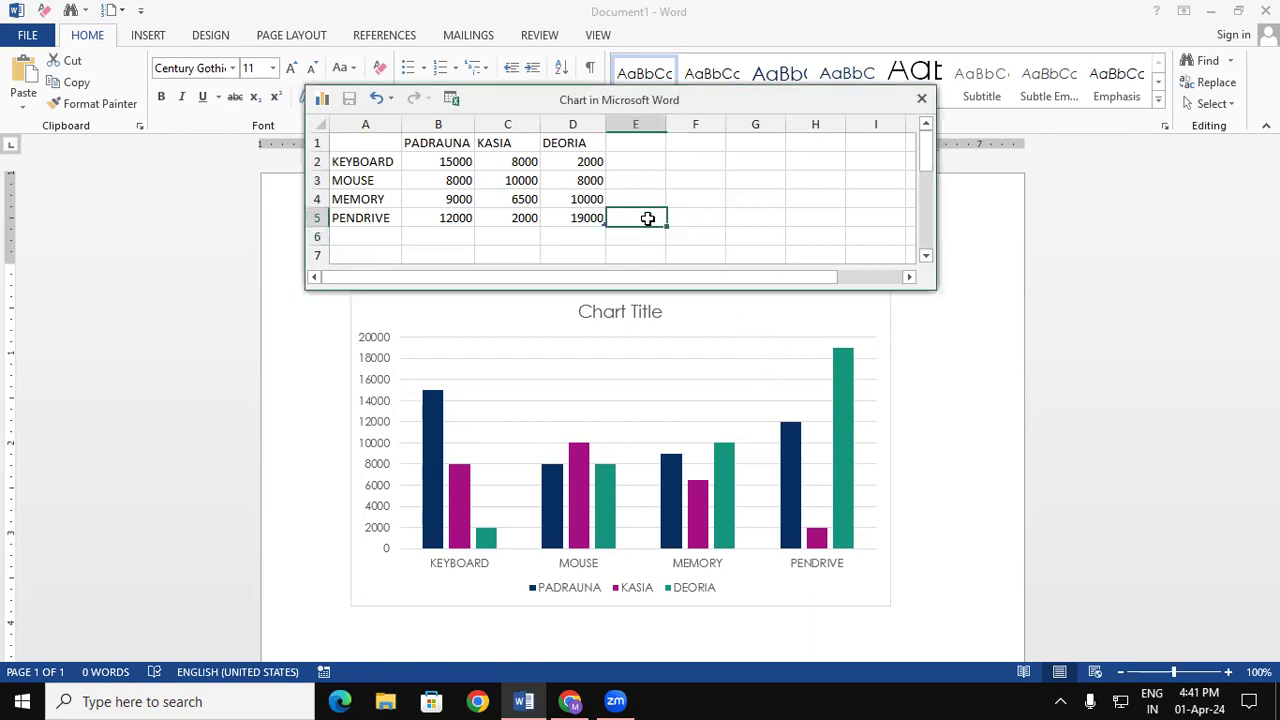
click(592, 197)
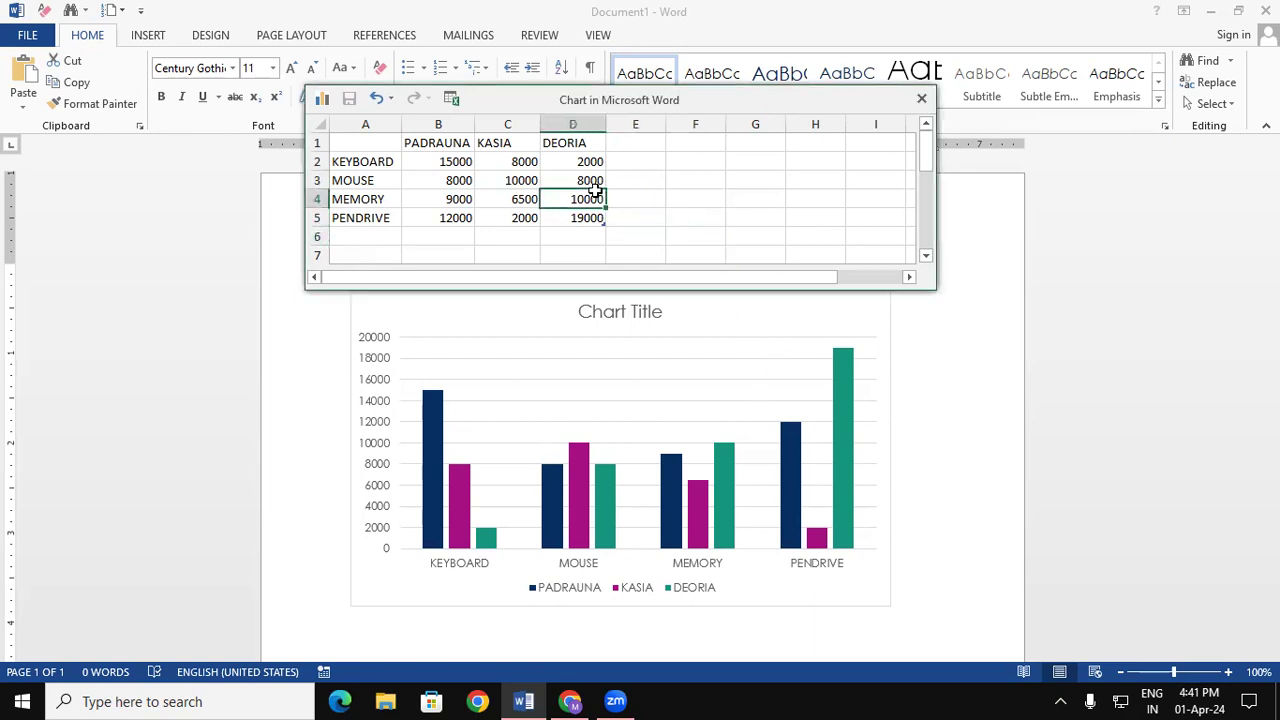
click(922, 100)
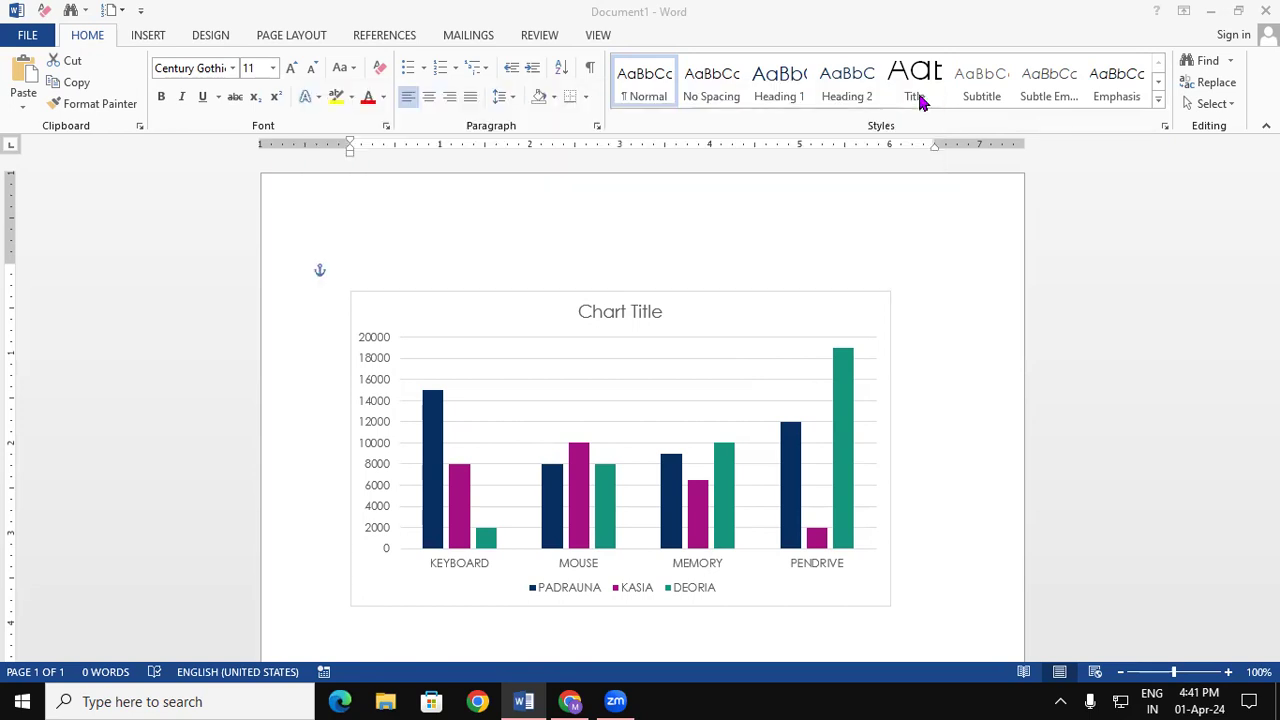
Select the chart and examine the axes and axis title options among its addable chart elements.
click(737, 436)
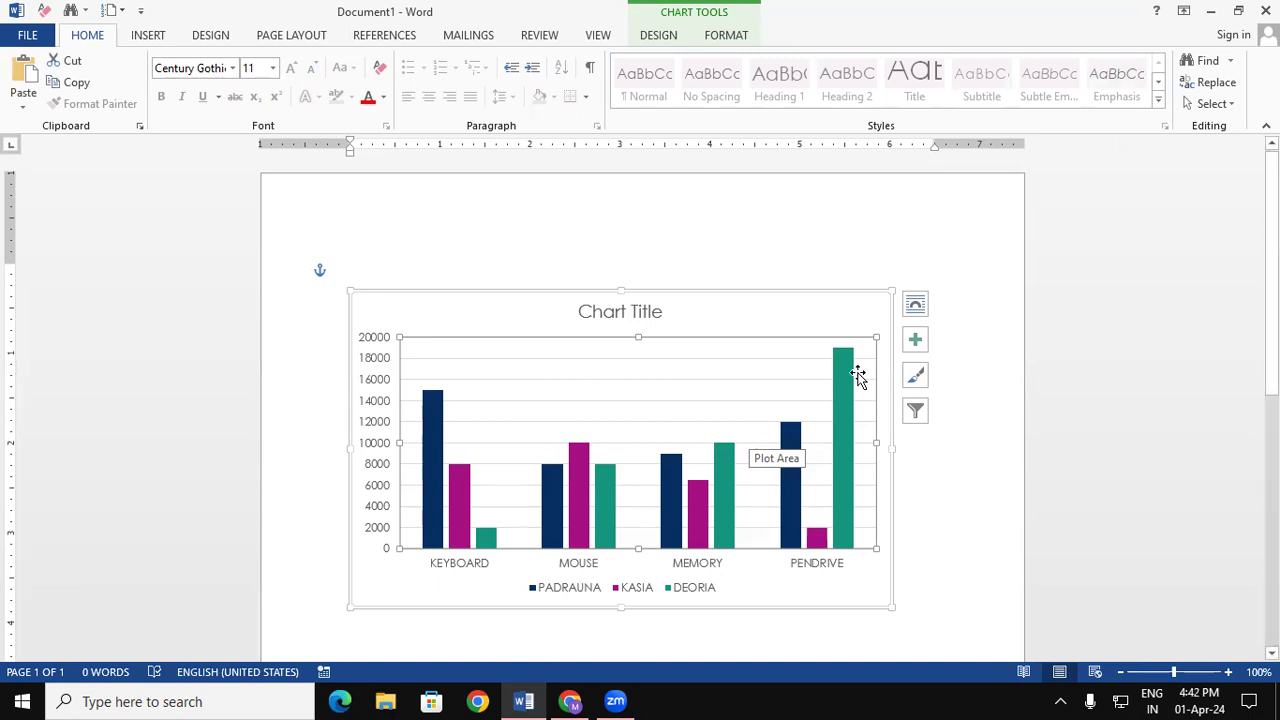
click(675, 40)
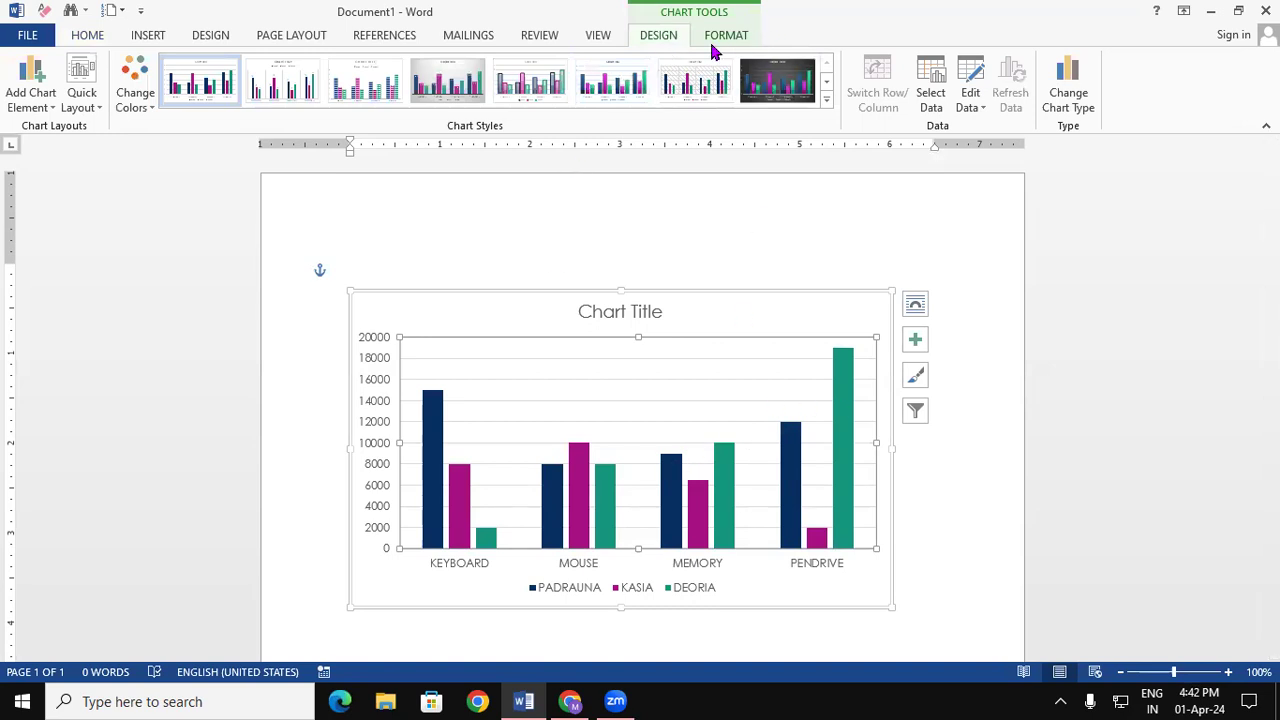
key(Escape)
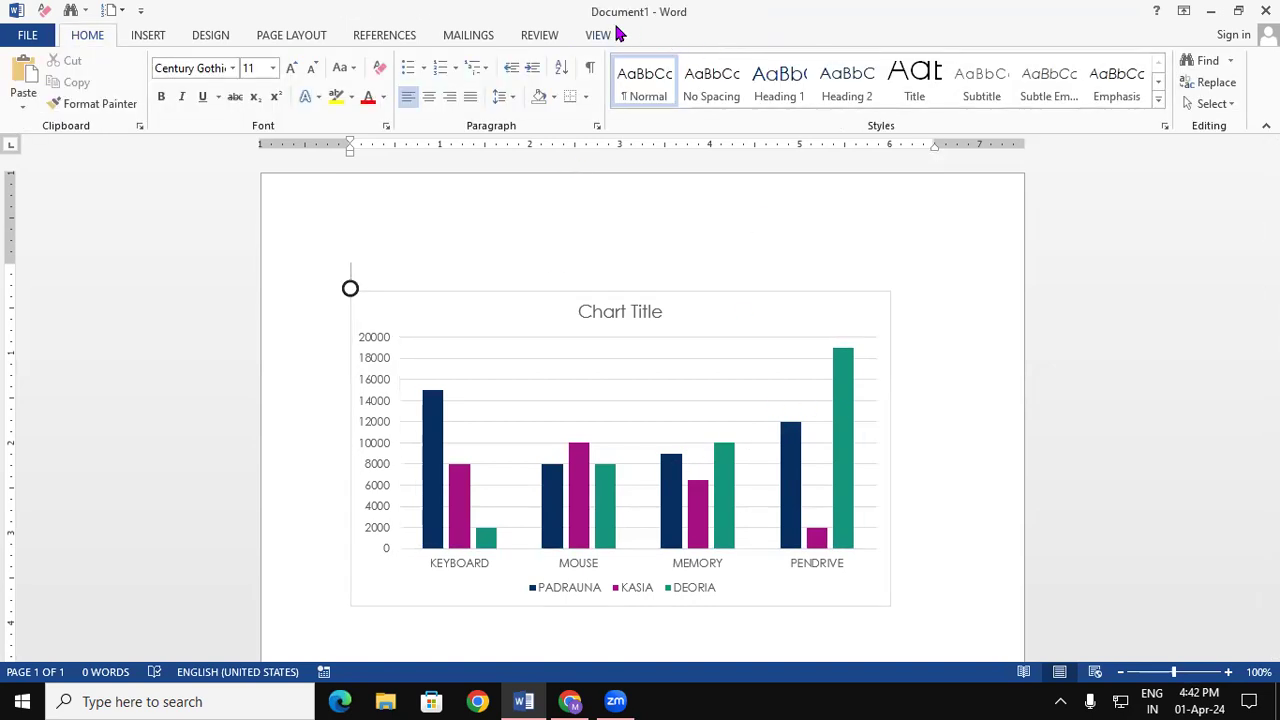
click(690, 400)
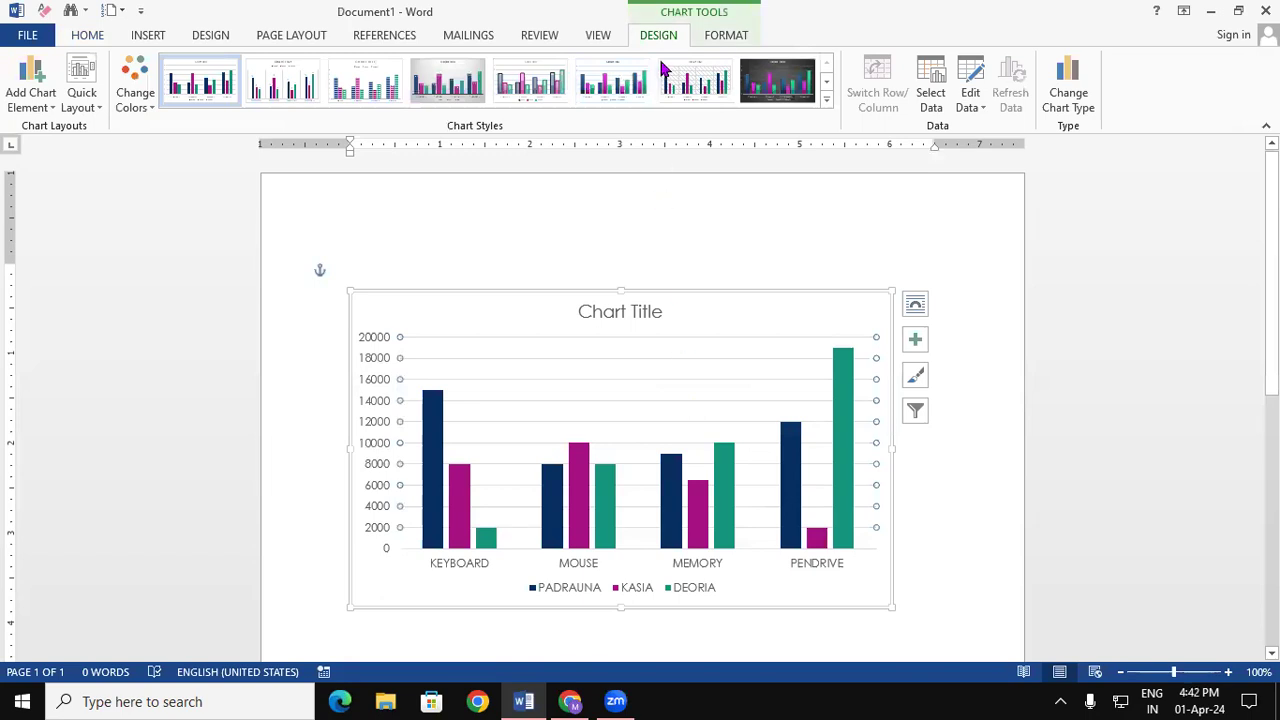
click(50, 100)
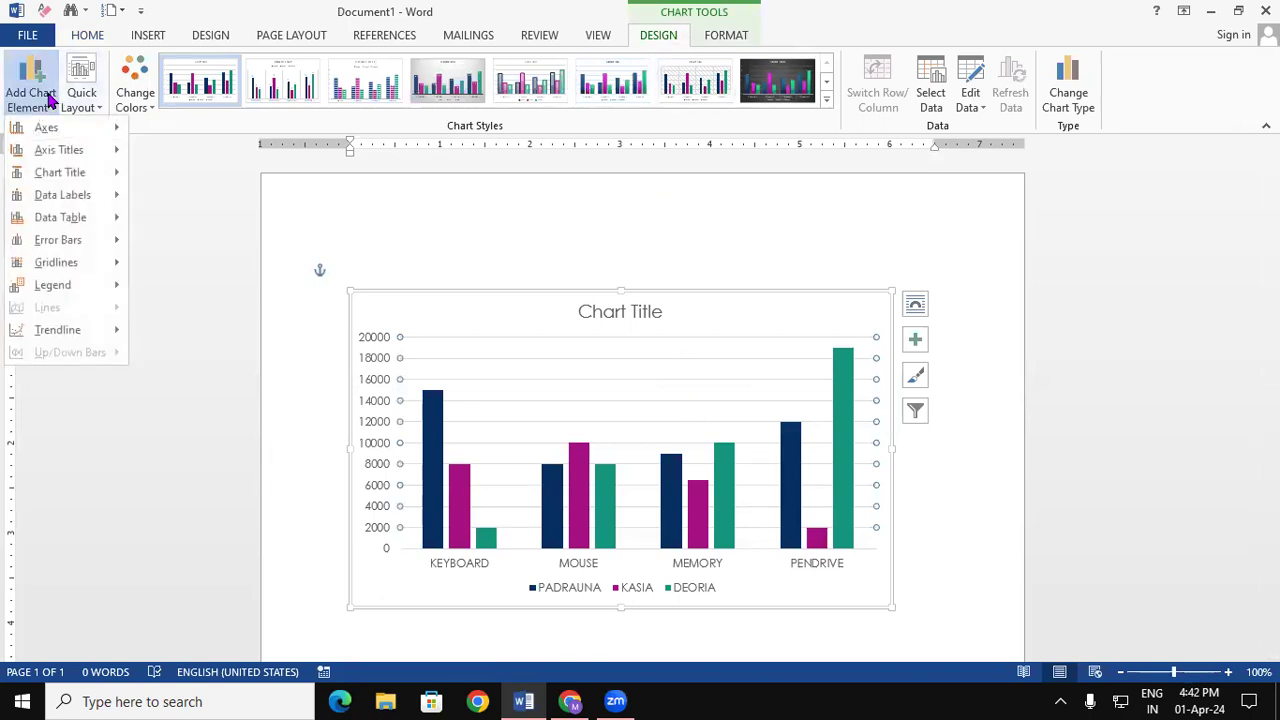
mouse_move(78, 130)
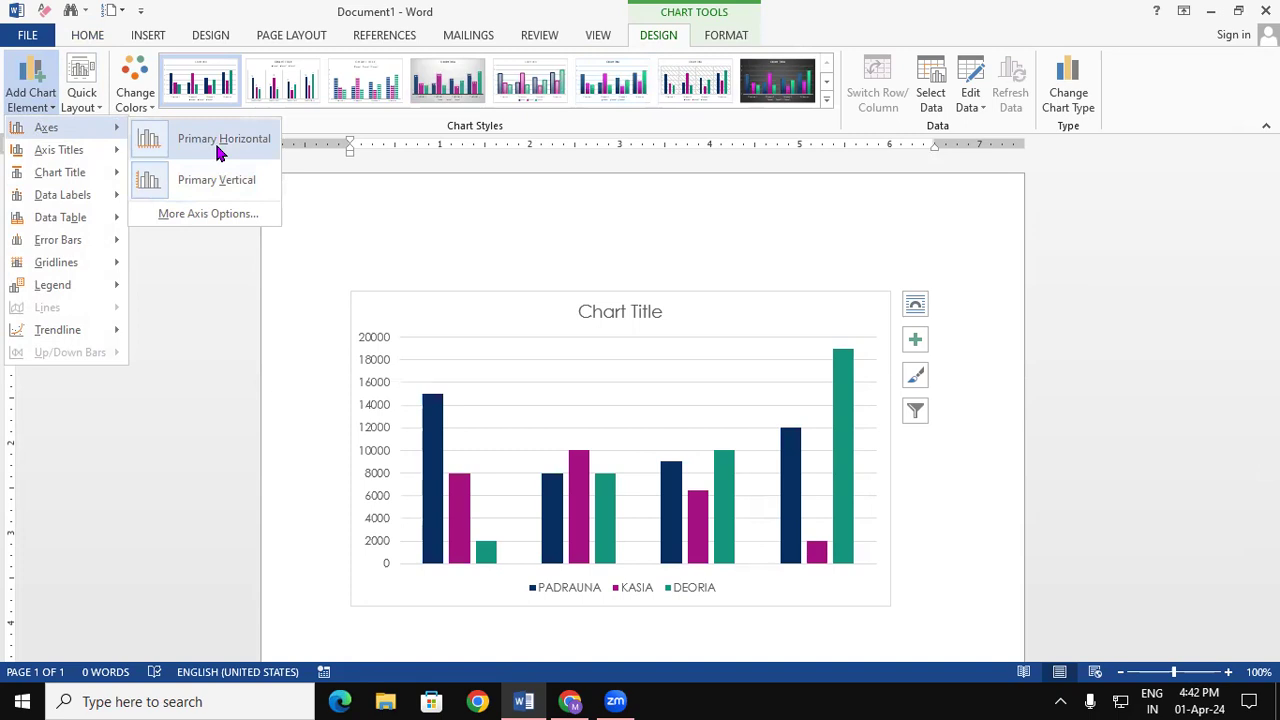
mouse_move(106, 152)
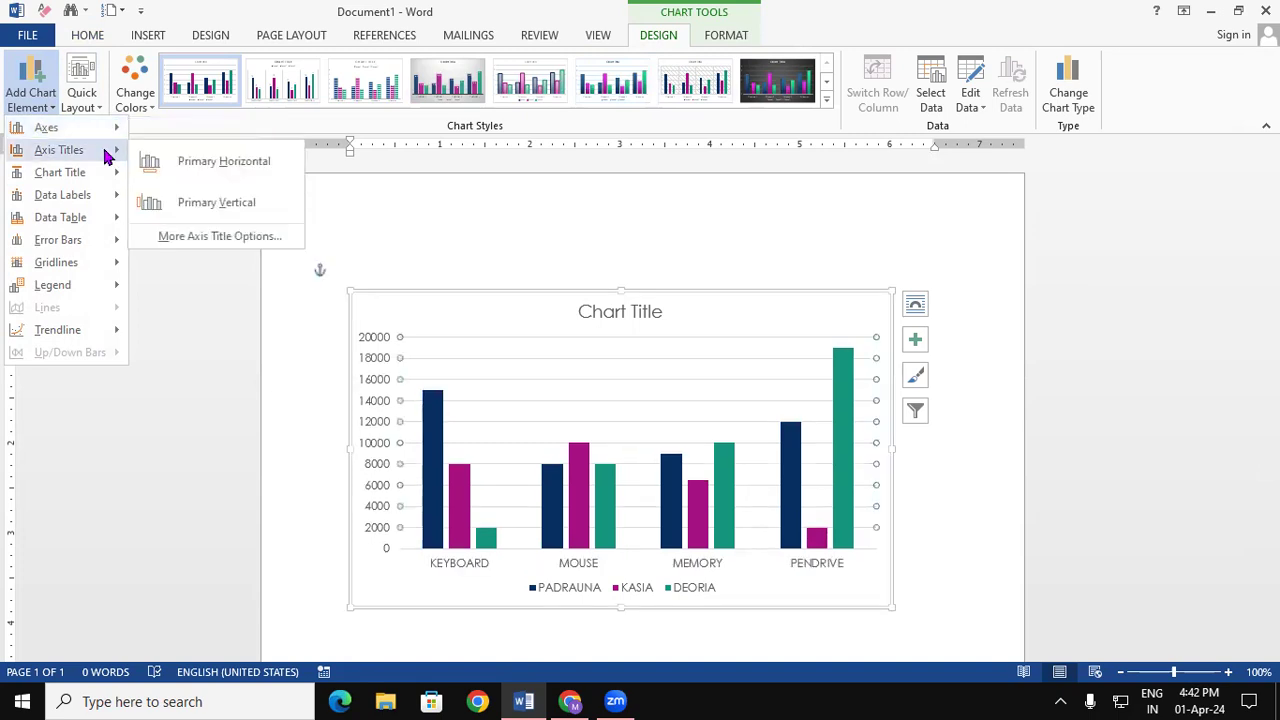
click(226, 174)
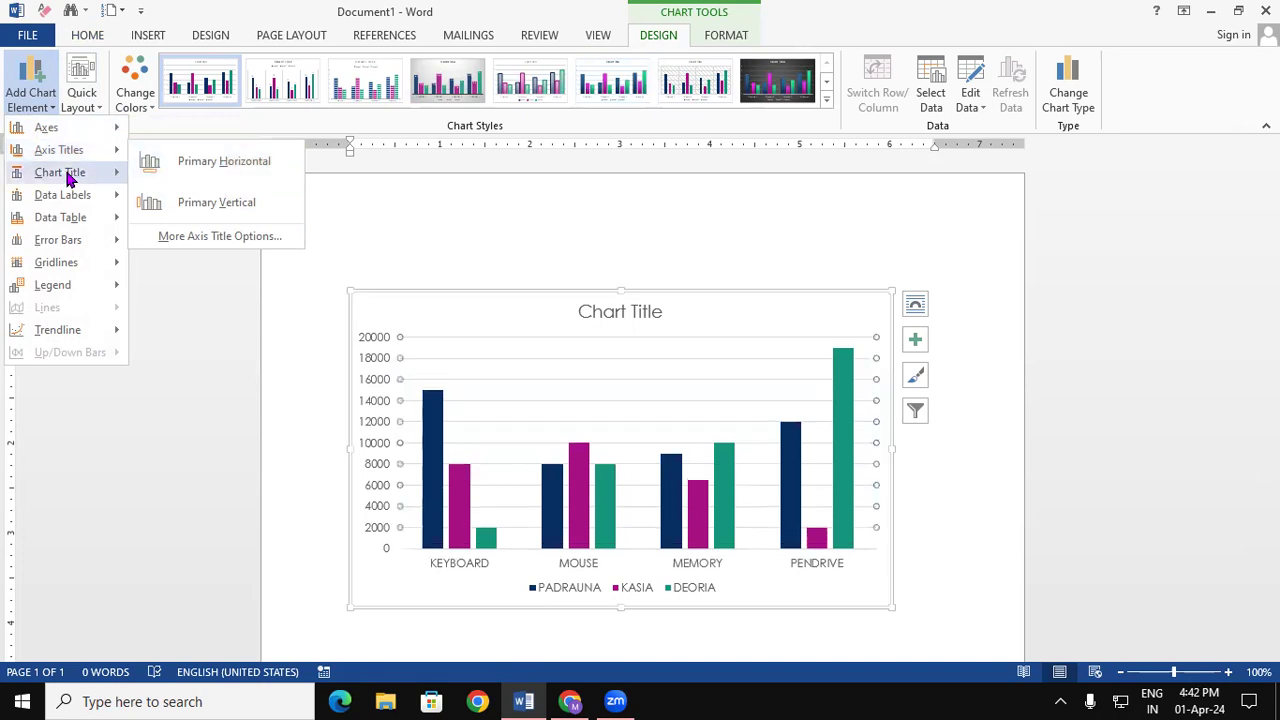
Place the chart title above the chart and change its text to PRODUCT SALE DATA.
mouse_move(68, 178)
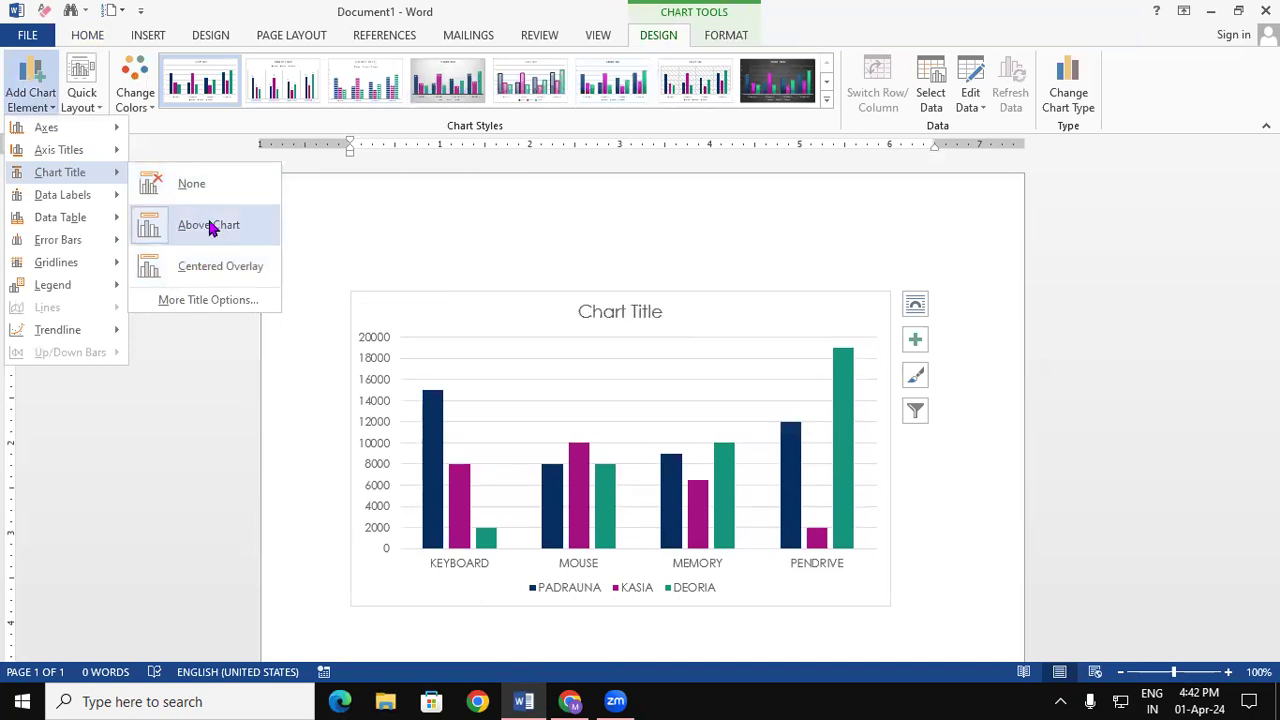
click(209, 226)
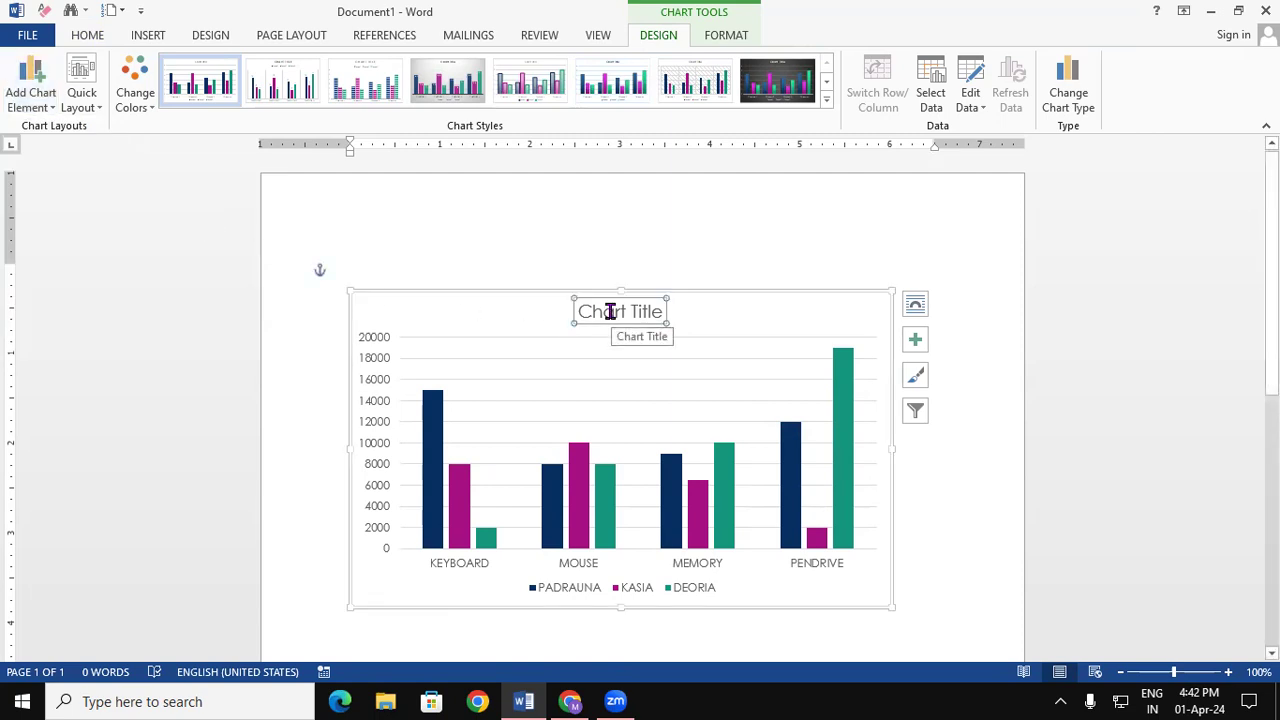
text(PRO)
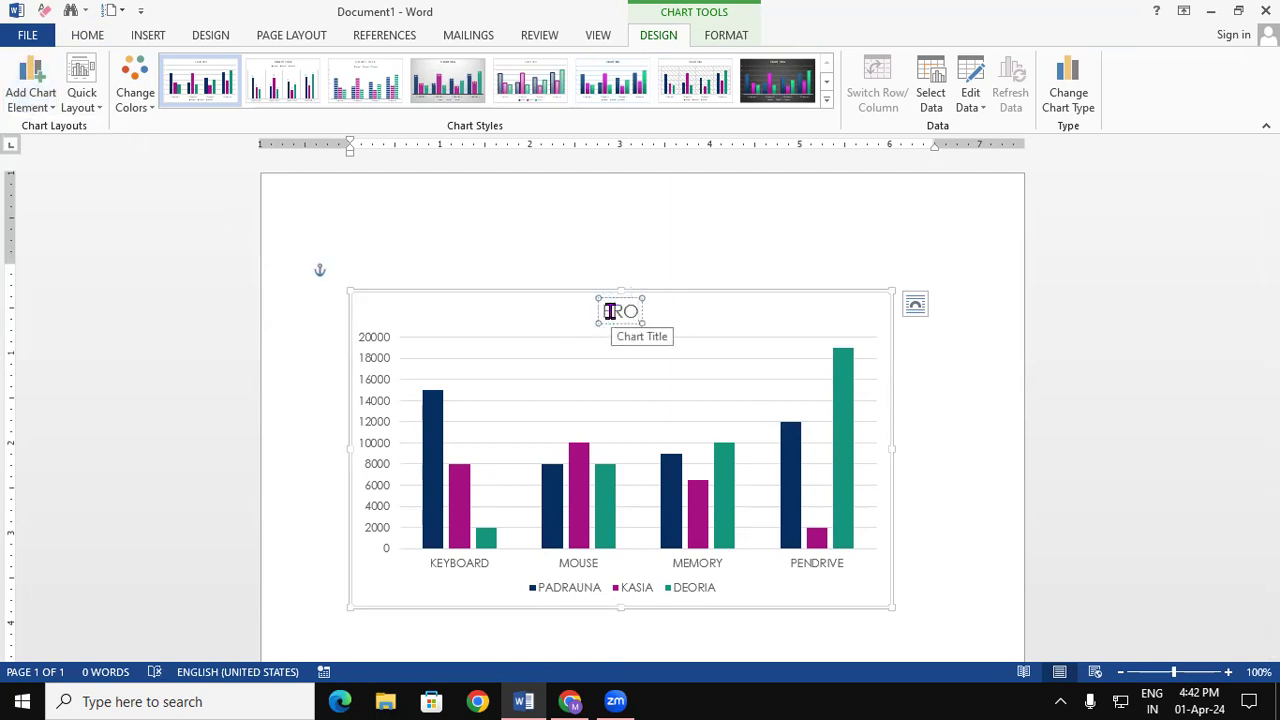
text(DUCT SA)
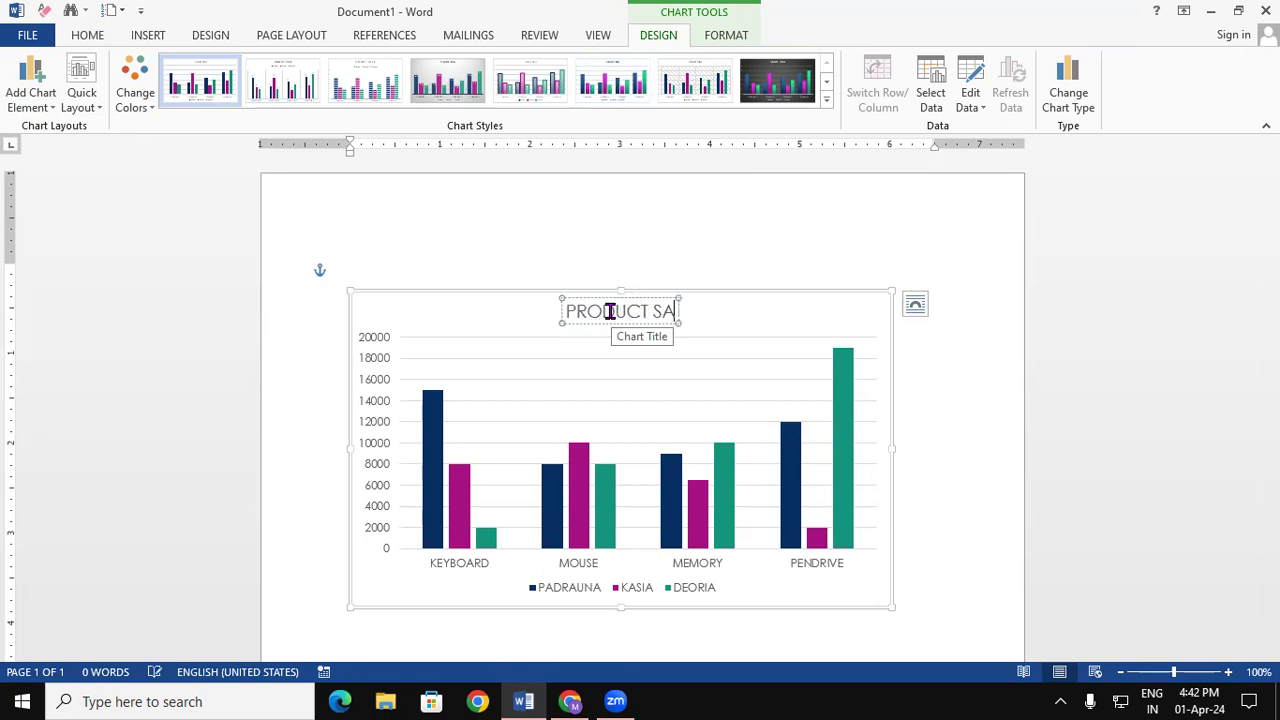
text(LE DATA)
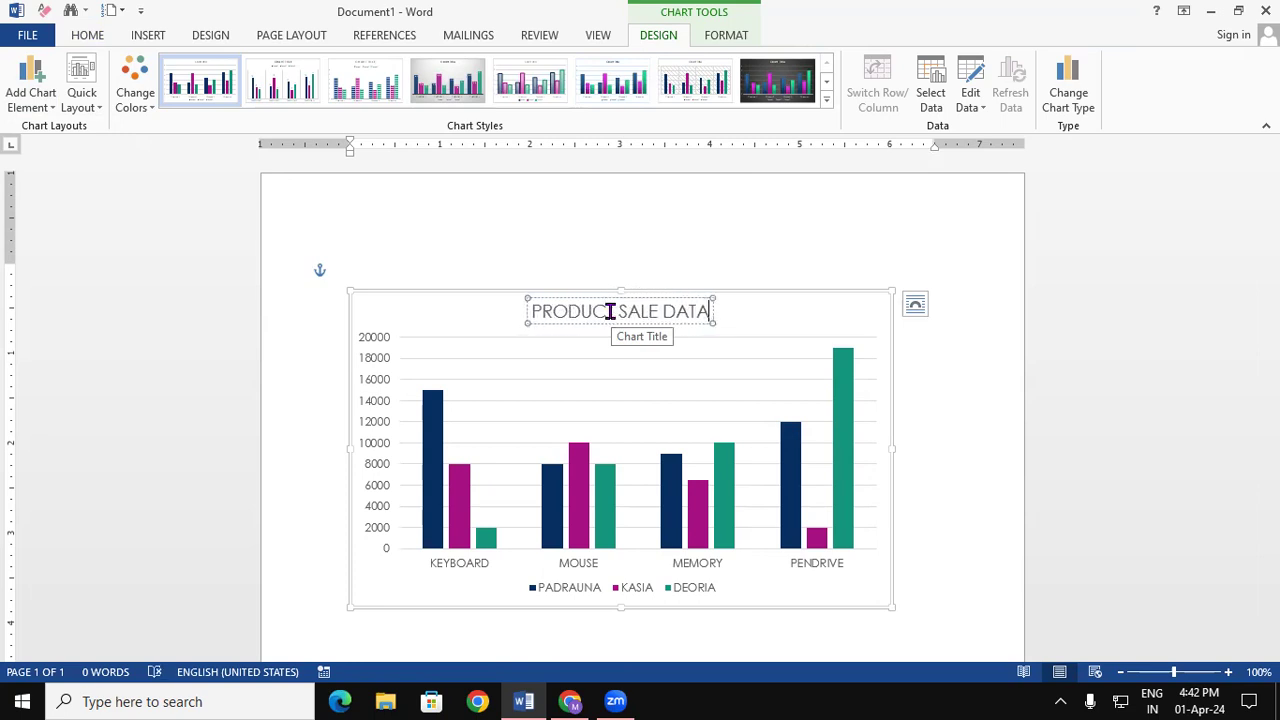
Make the chart title bold and colour its text red.
click(707, 311)
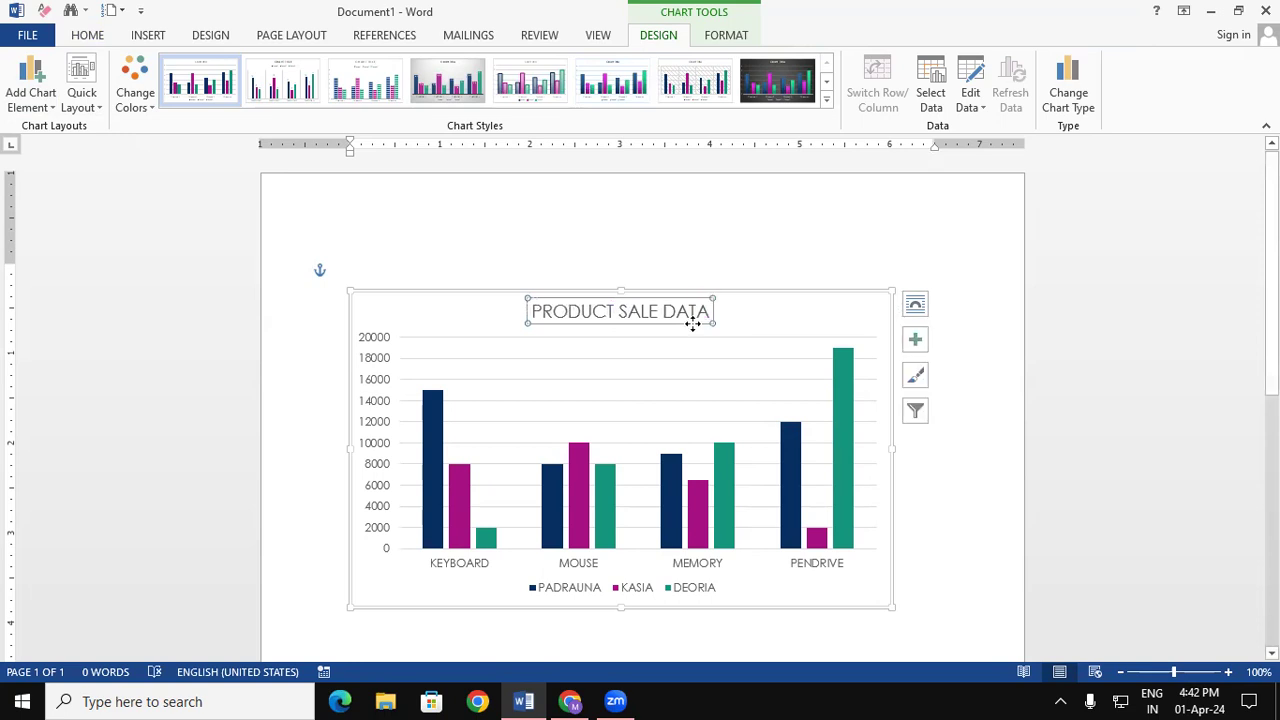
key(ctrl+b)
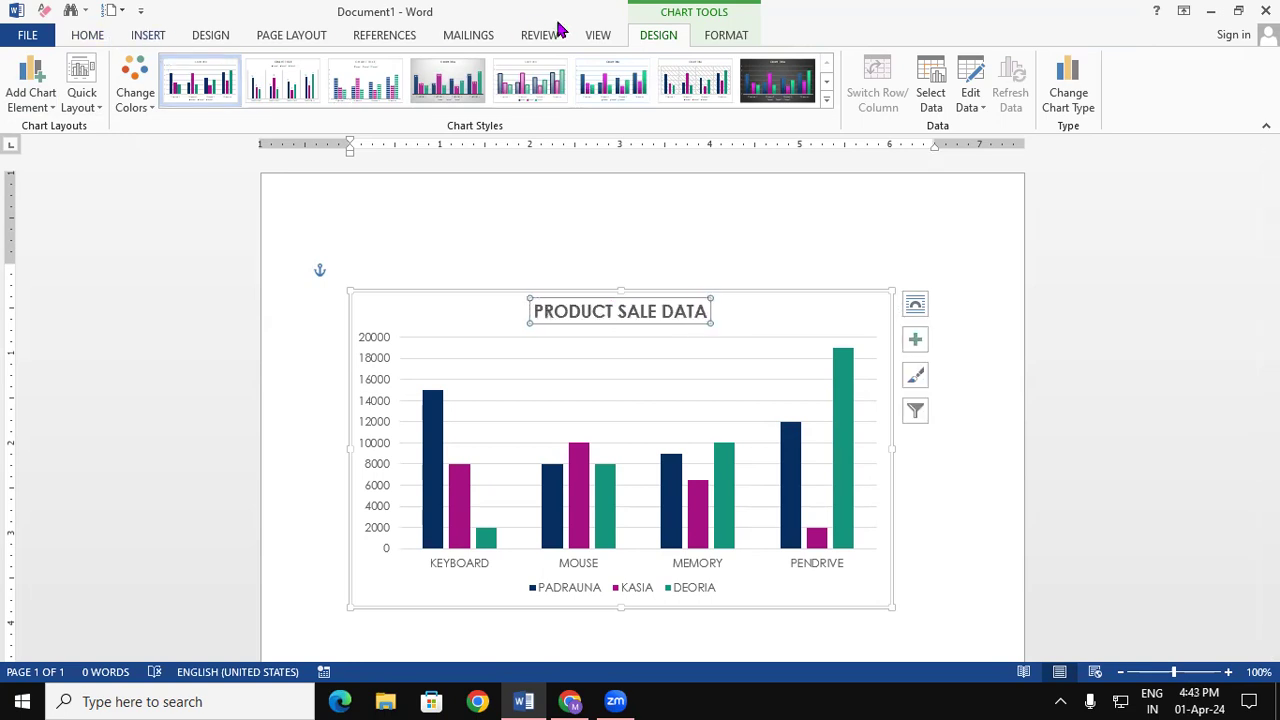
click(99, 38)
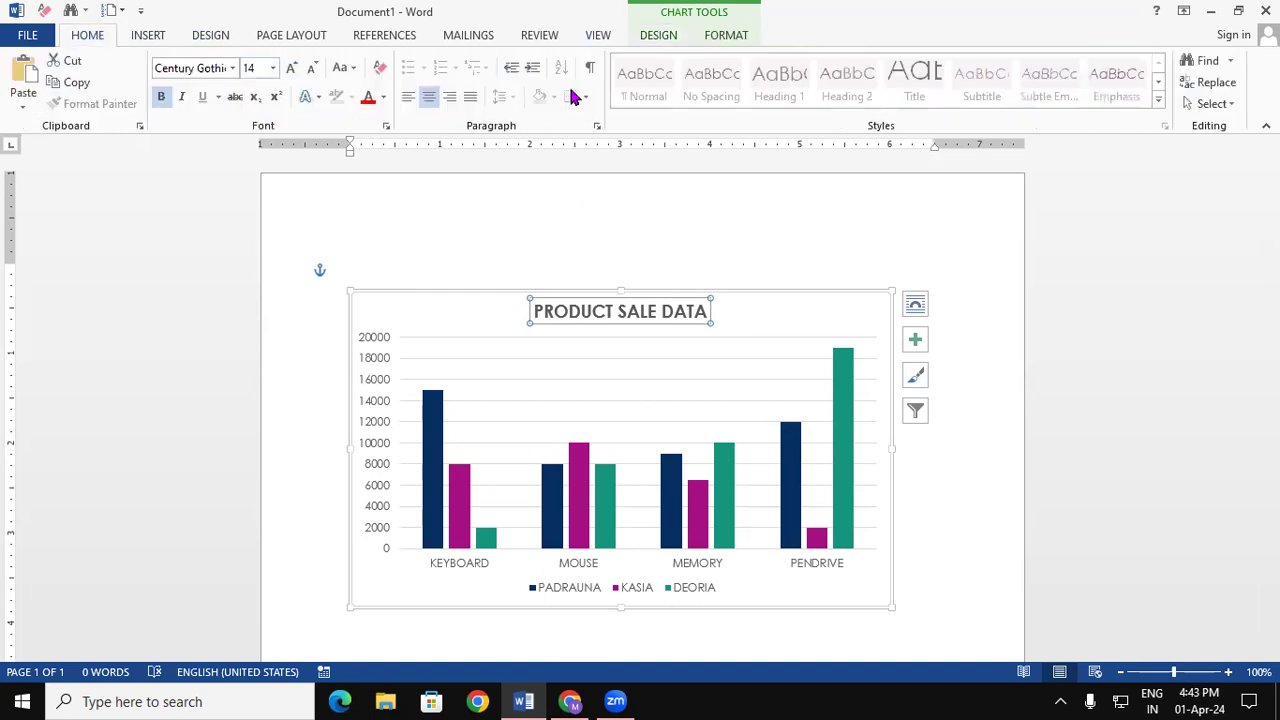
click(368, 100)
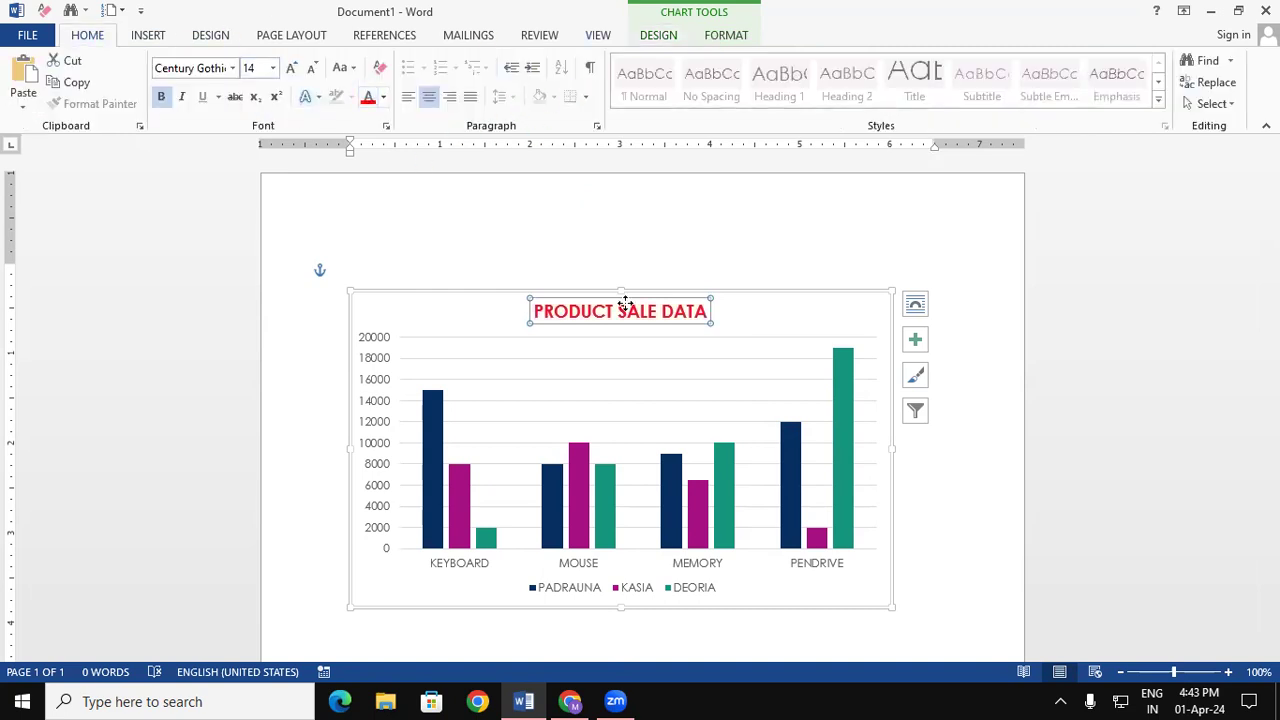
Examine the data label, data table, error bar and gridline options among the chart's addable elements.
click(648, 40)
click(36, 78)
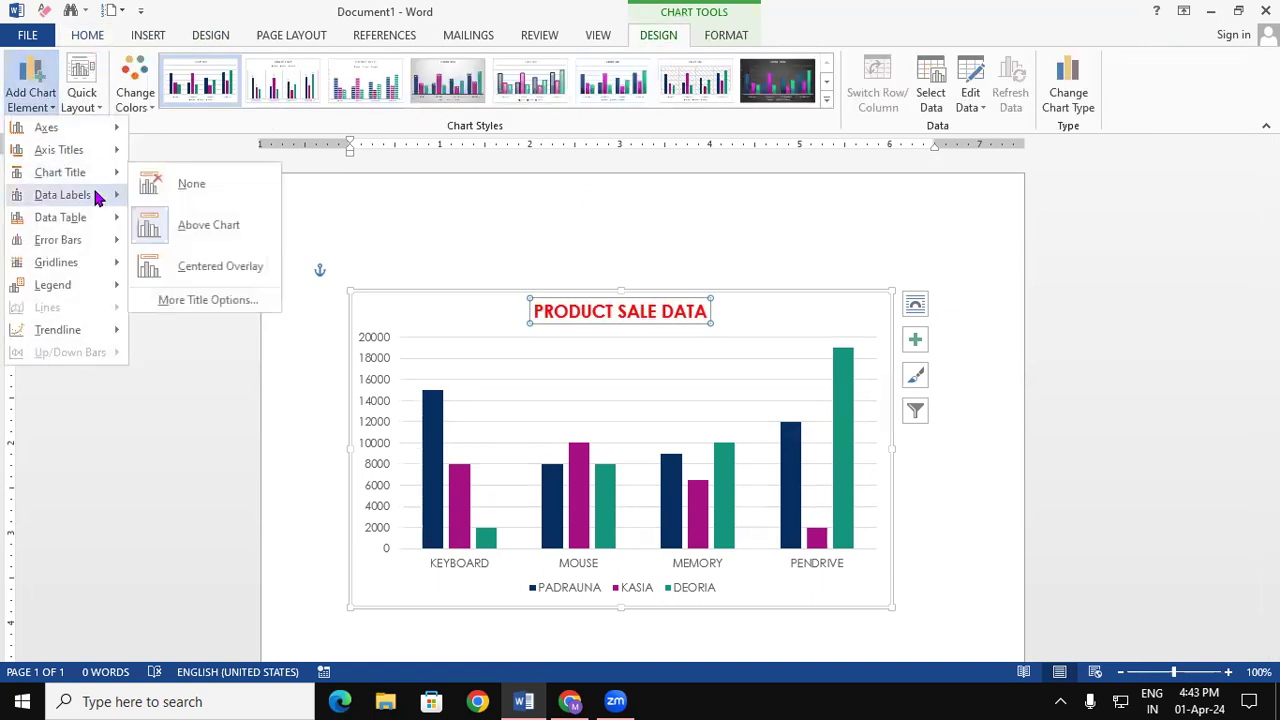
mouse_move(97, 198)
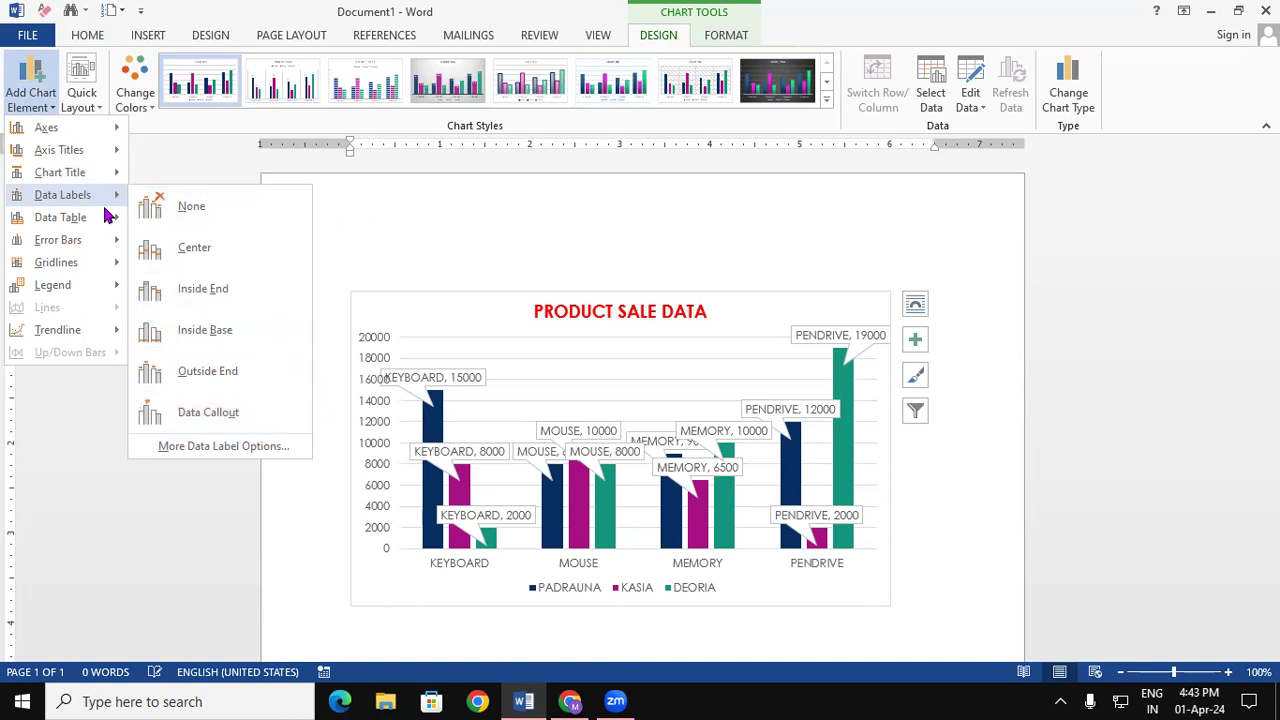
mouse_move(72, 222)
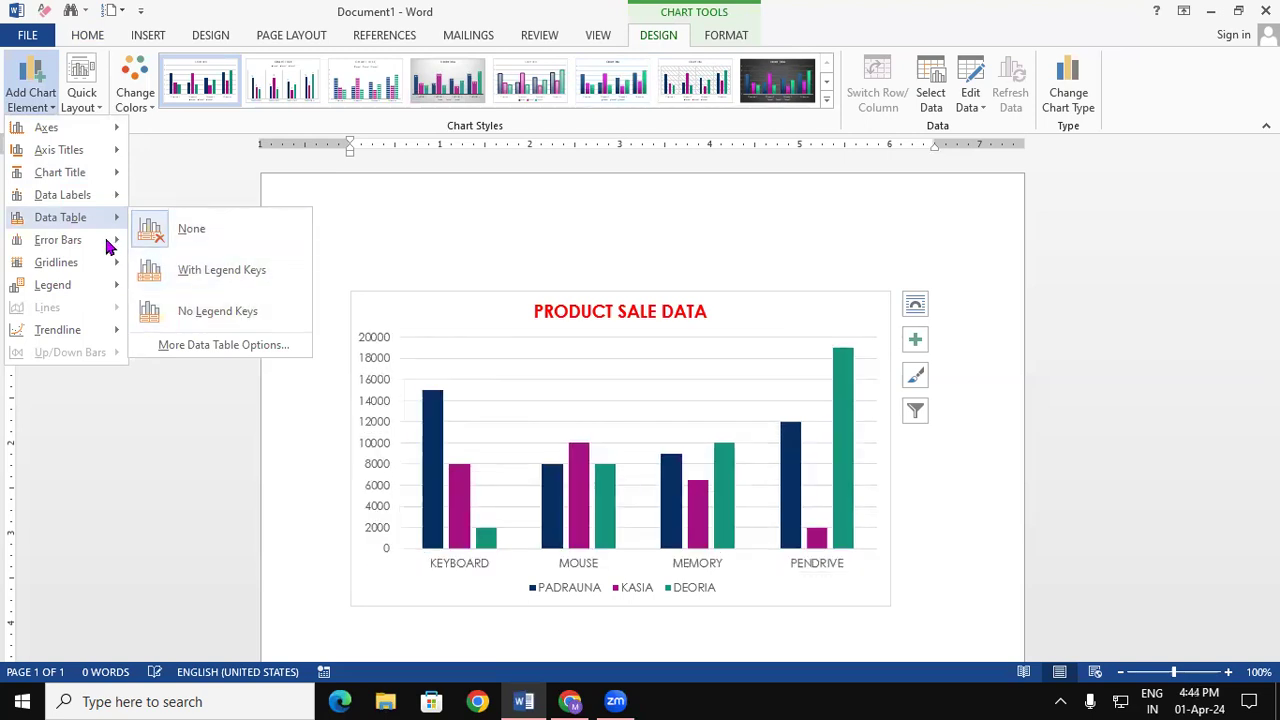
mouse_move(108, 243)
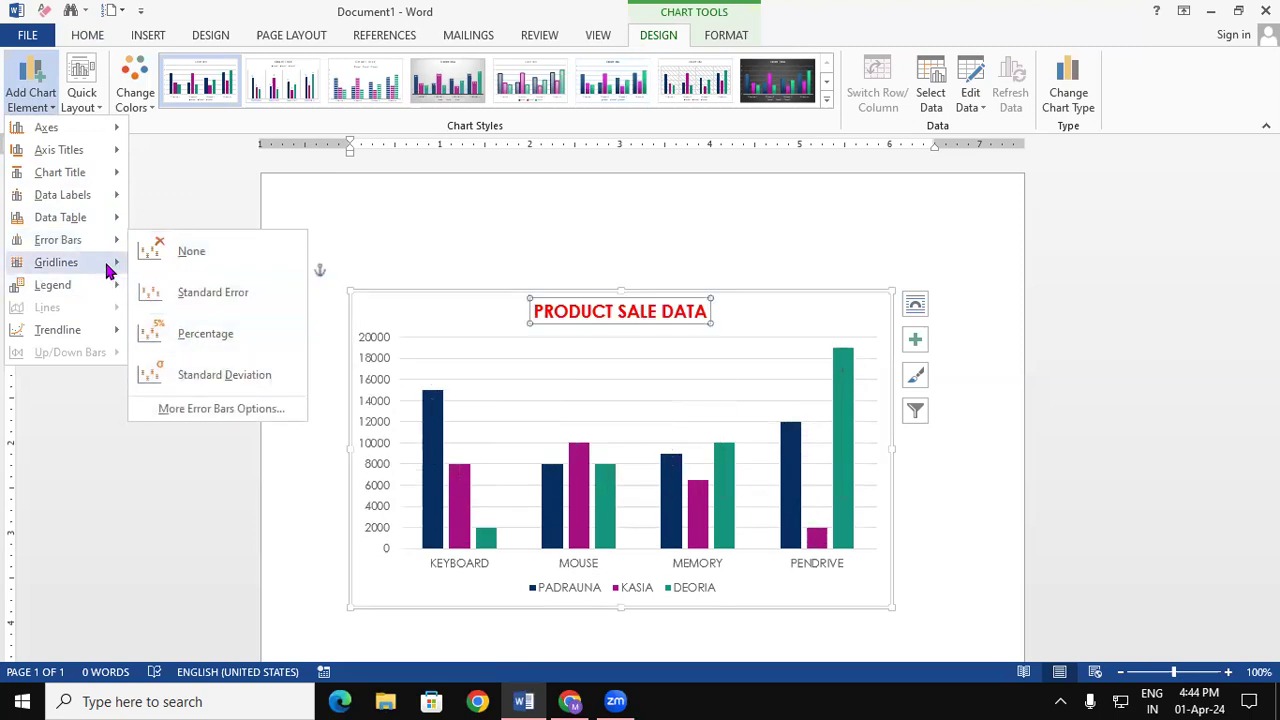
mouse_move(110, 265)
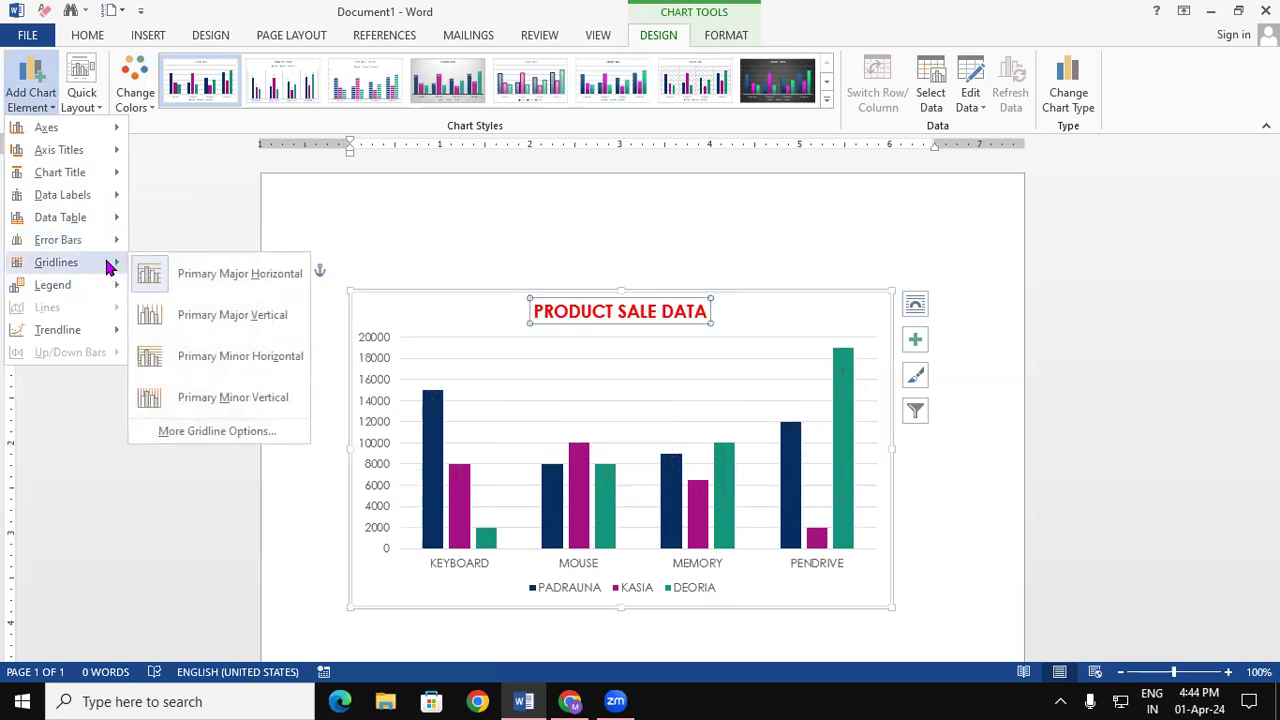
click(122, 703)
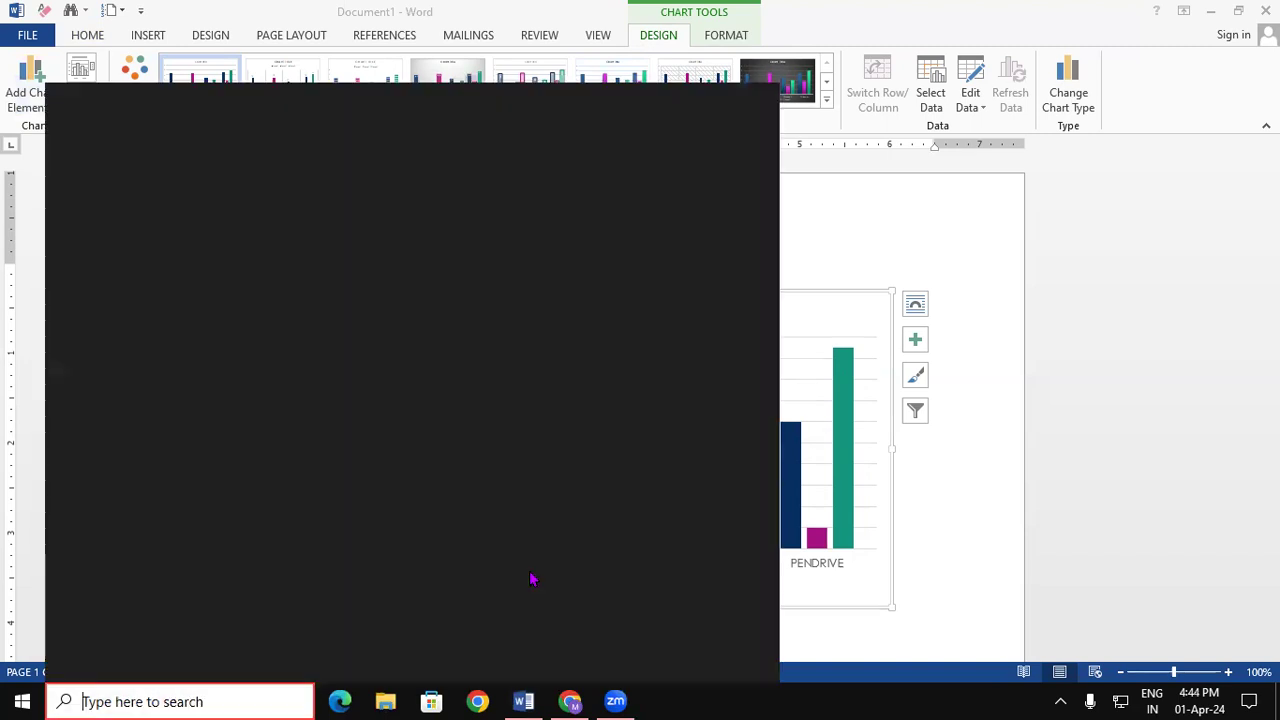
click(838, 315)
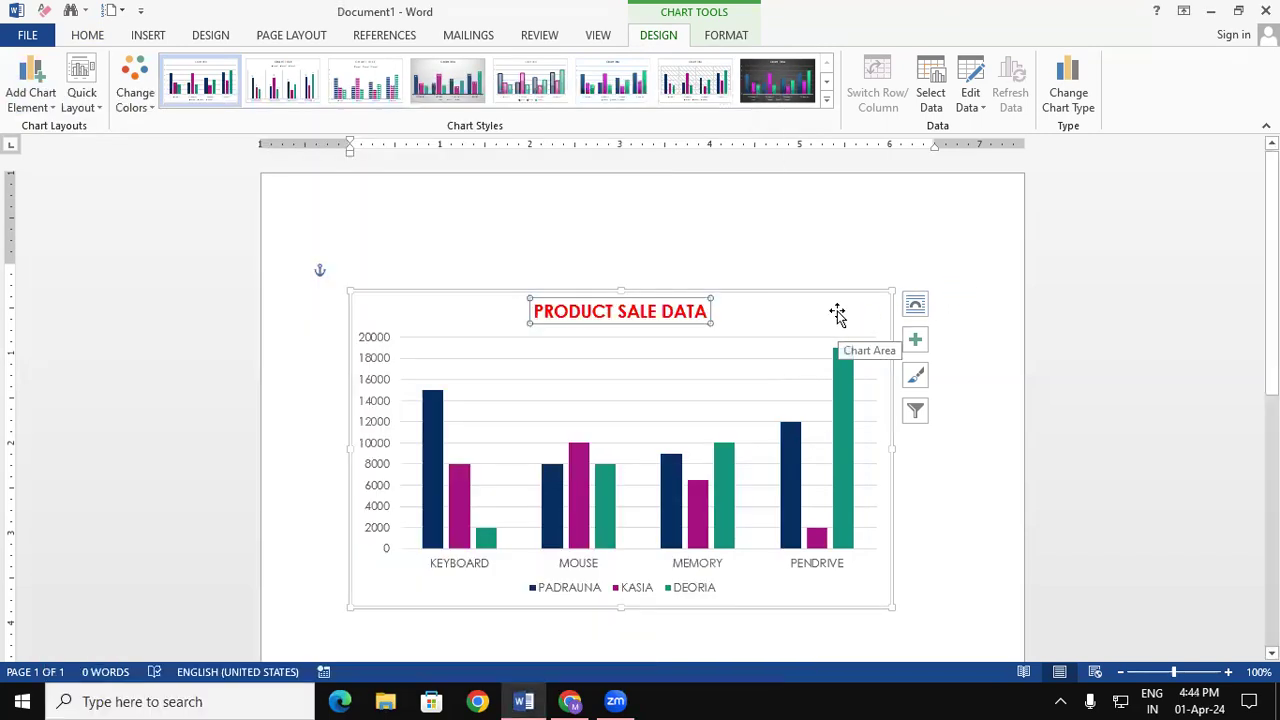
Examine the gridline, legend and trendline options for the chart, previewing the alternatives without applying any.
click(34, 88)
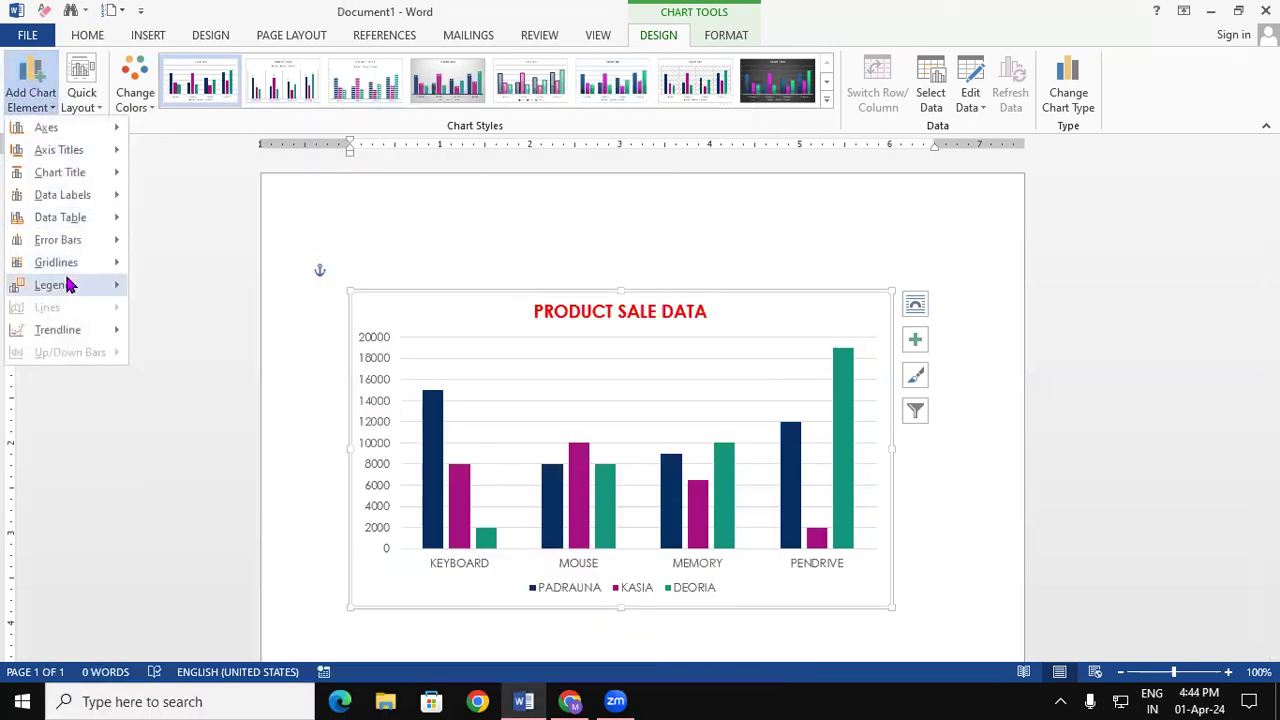
mouse_move(102, 263)
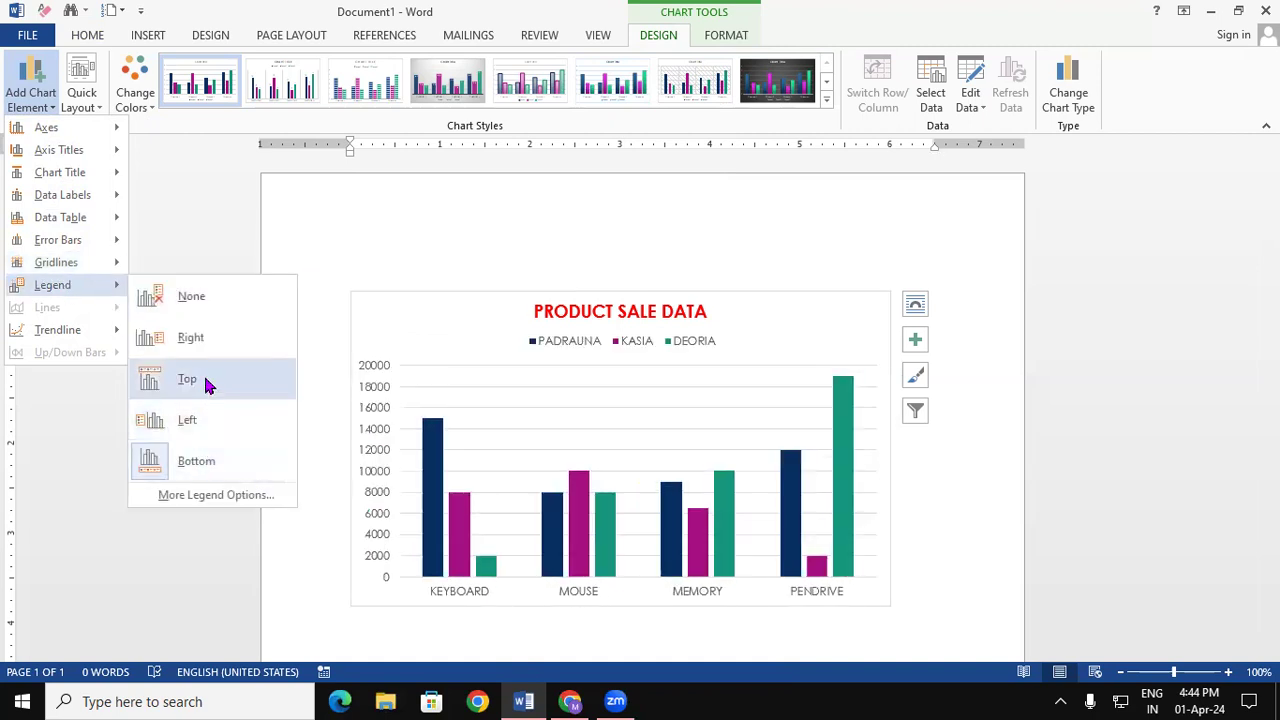
mouse_move(110, 331)
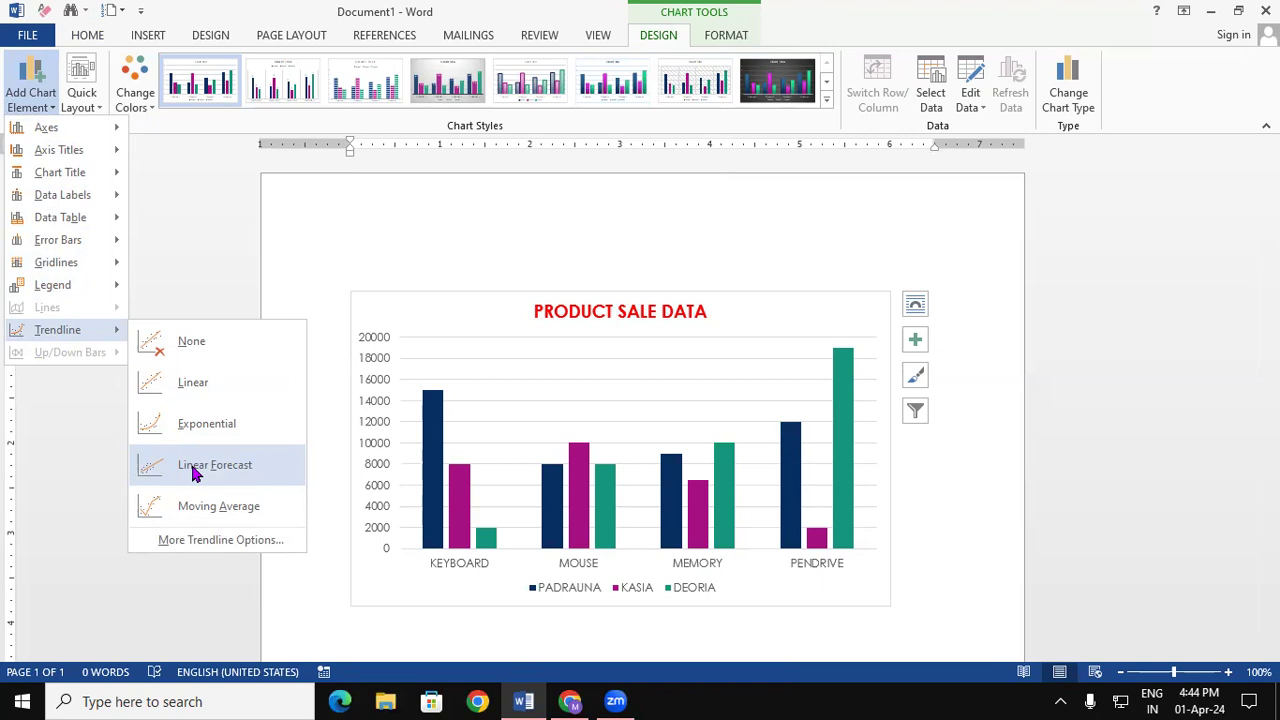
click(236, 275)
Browse the quick layouts and the full gallery of chart styles available for the chart.
click(95, 92)
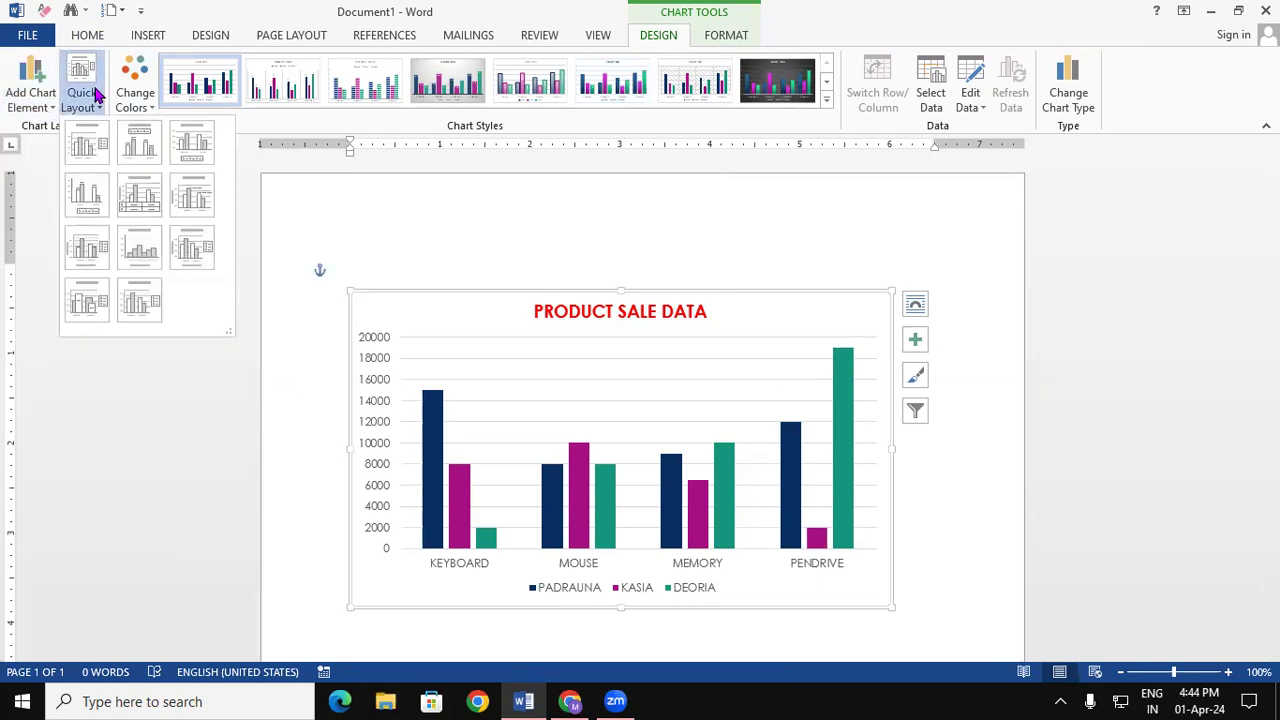
click(89, 466)
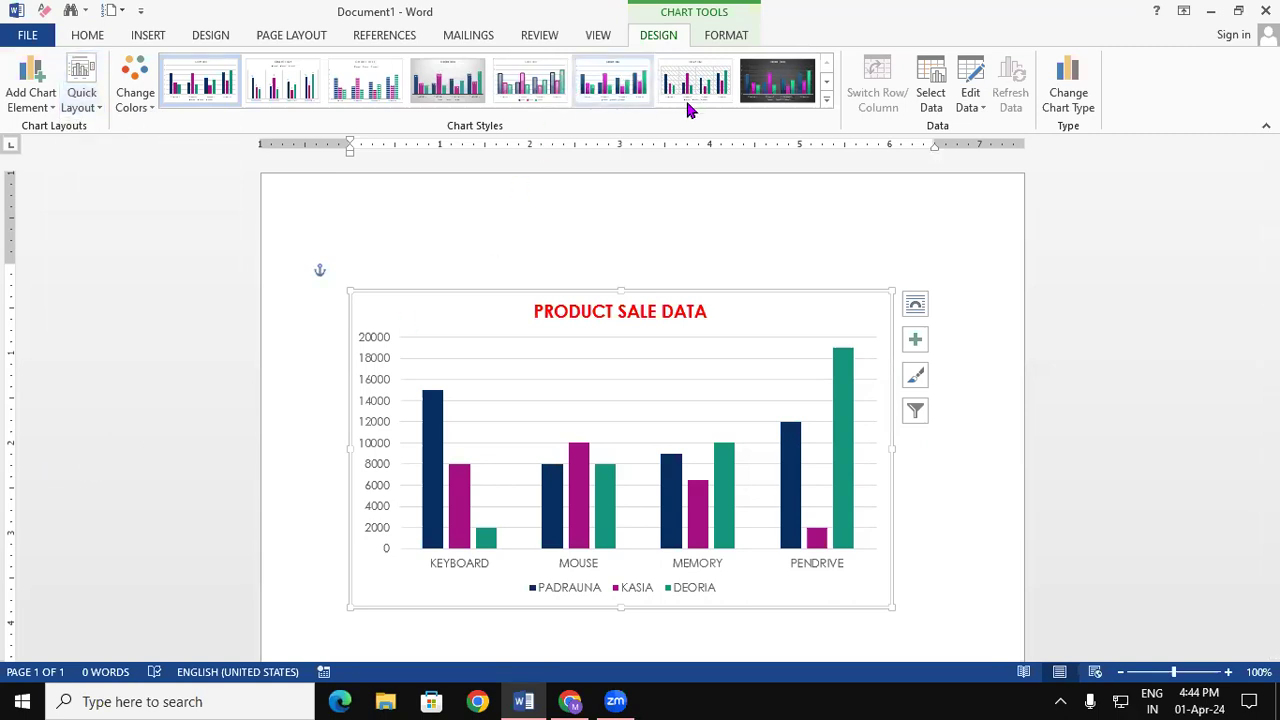
click(828, 98)
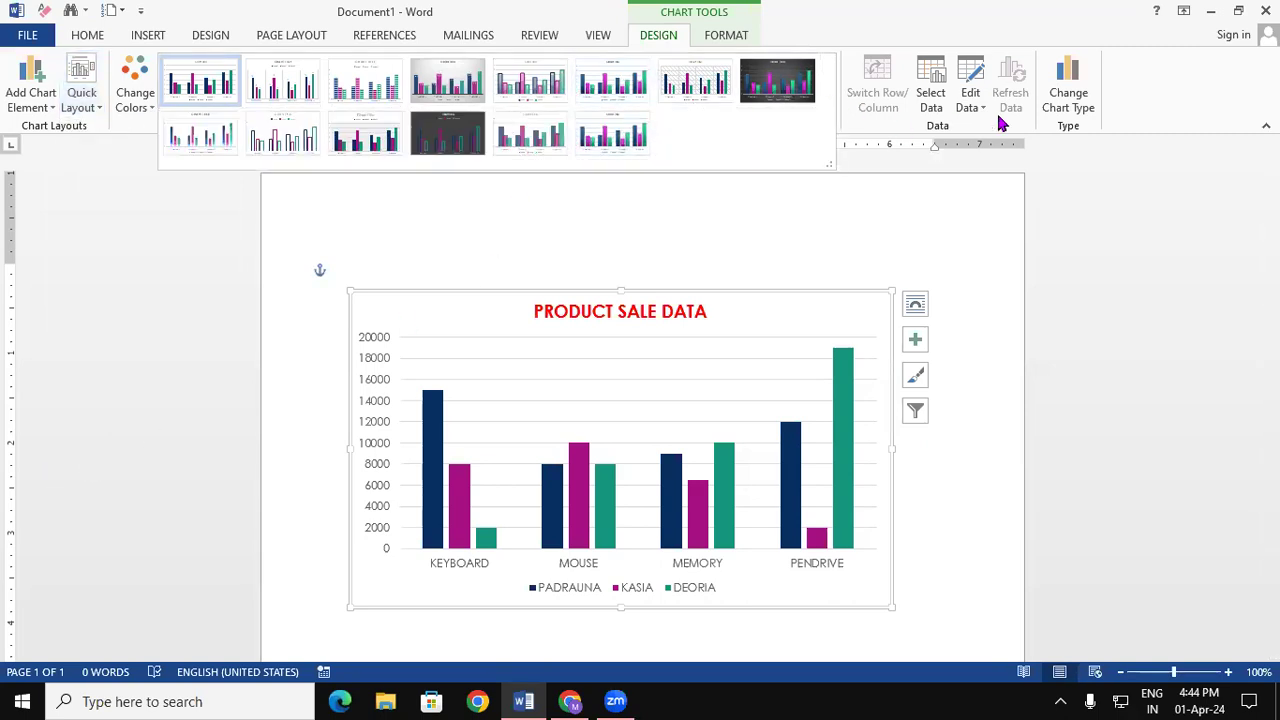
Preview the line chart type, reselect the clustered column type and close the chart type options without applying a change.
click(1066, 102)
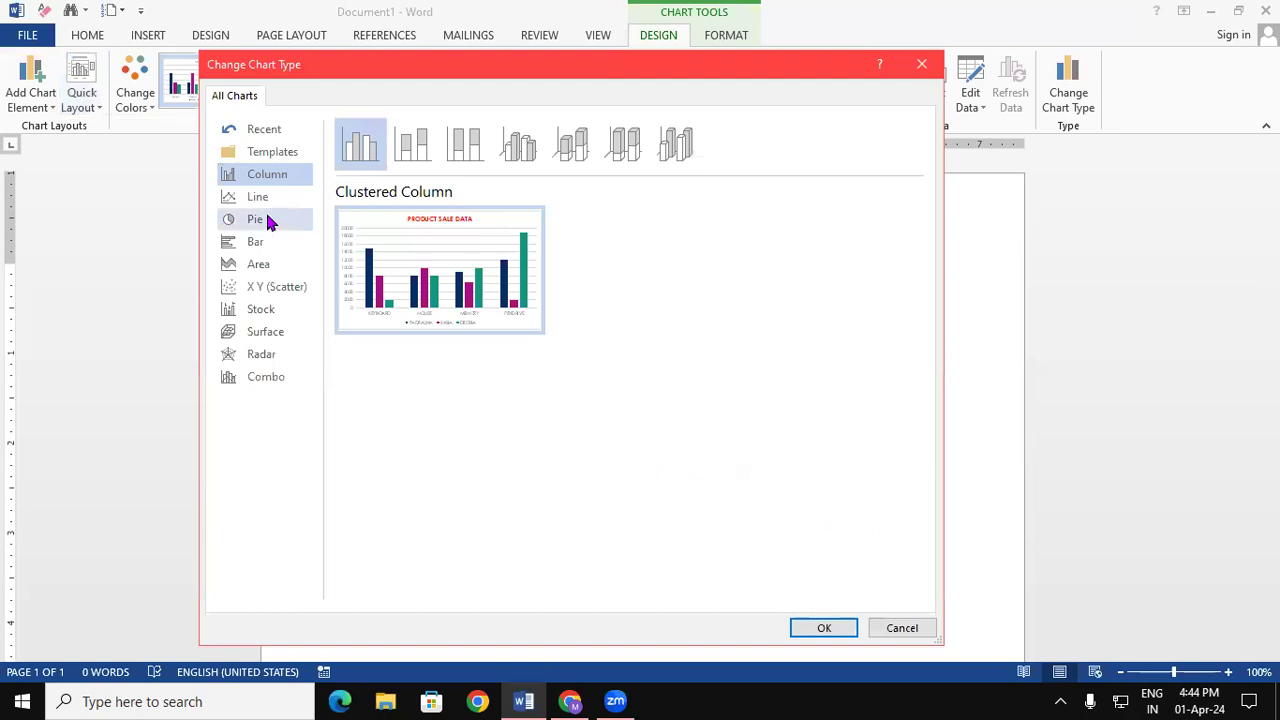
click(264, 202)
mouse_move(458, 262)
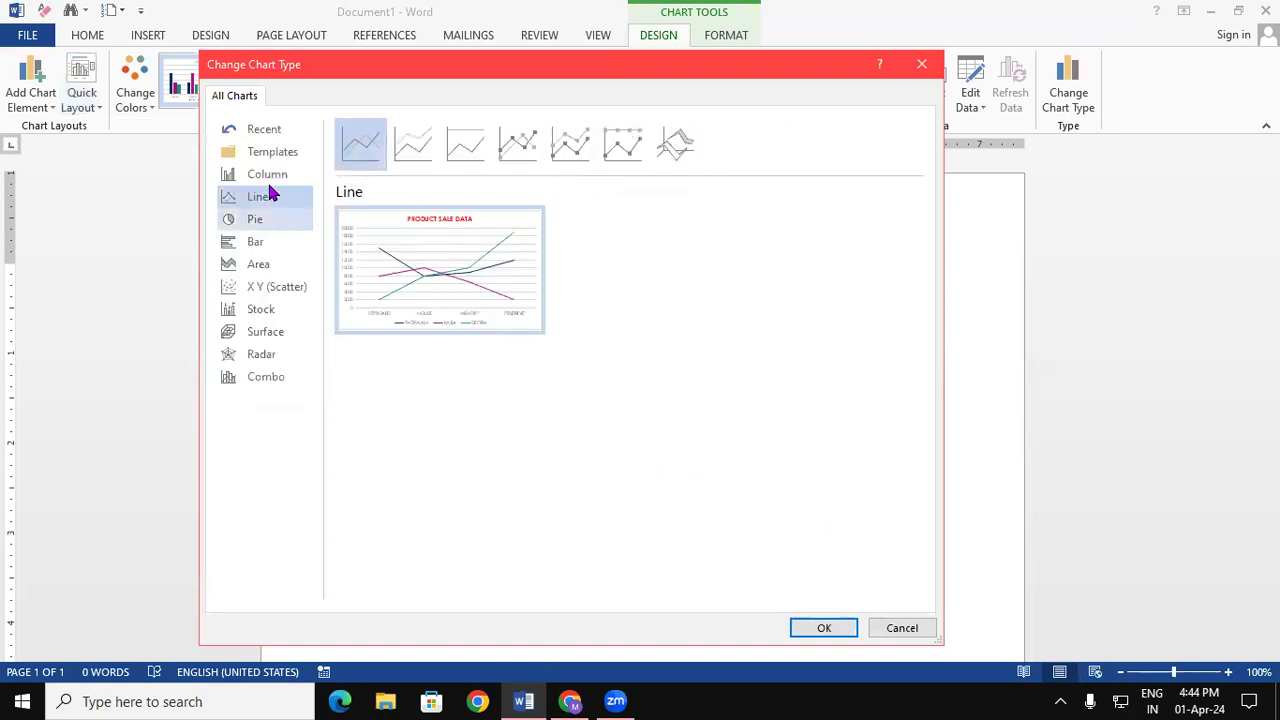
click(268, 176)
click(1206, 290)
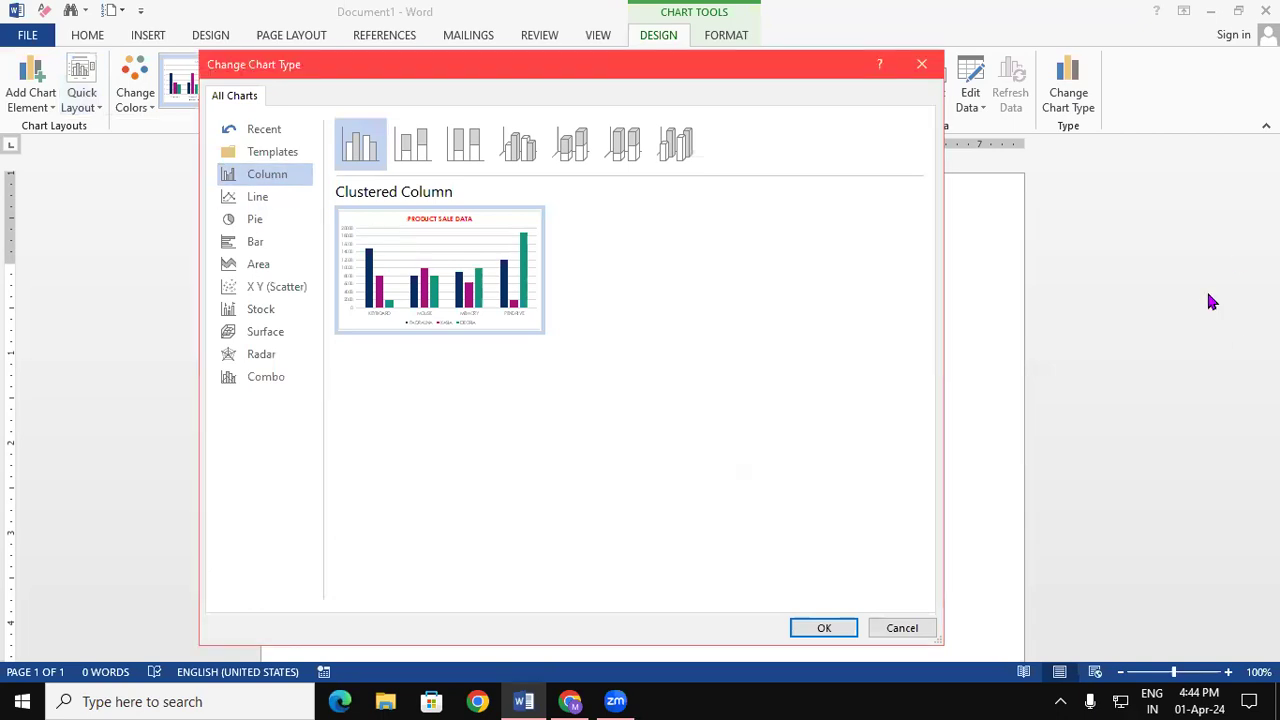
click(922, 66)
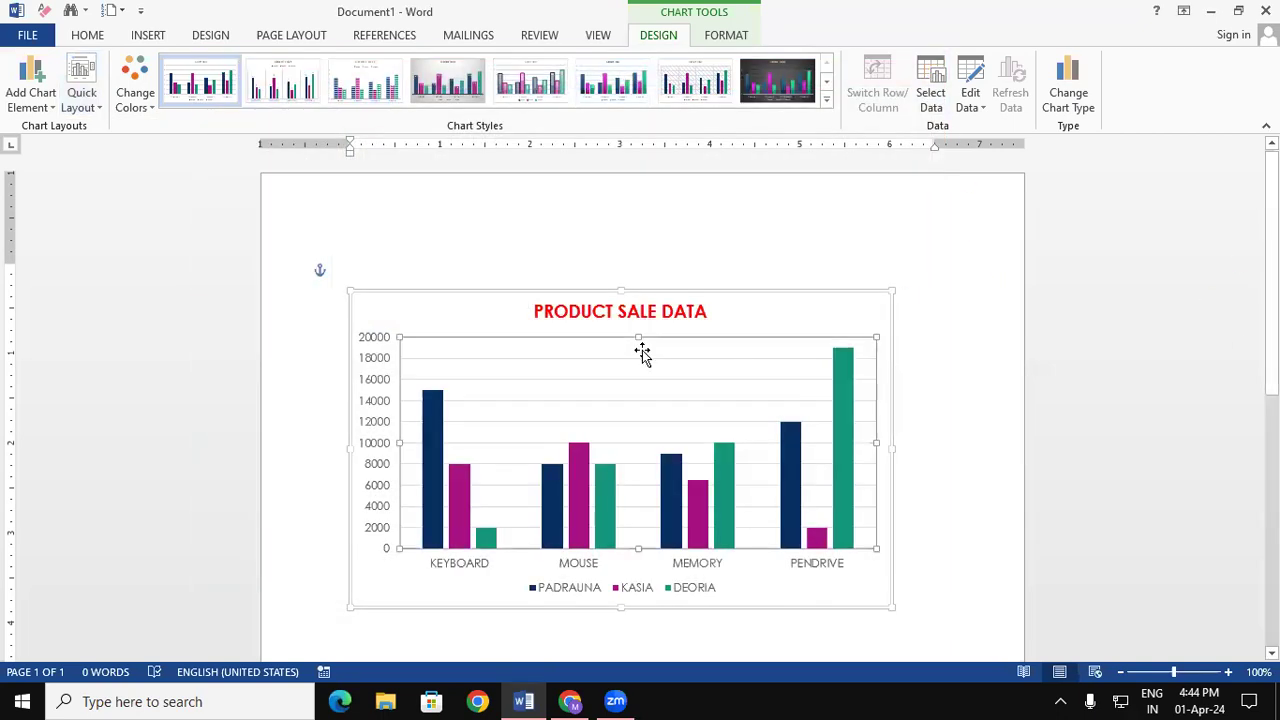
Preview the quick layouts without applying one, and apply the first chart style in the style gallery to the chart.
click(81, 96)
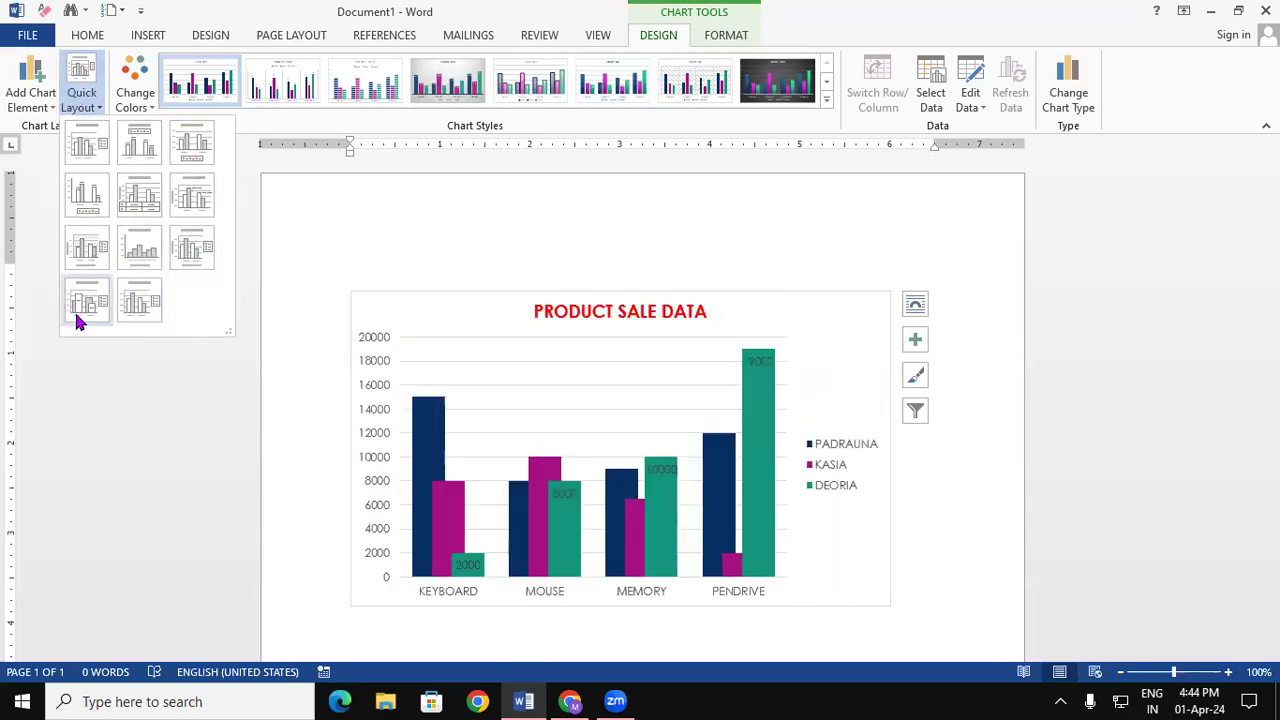
click(670, 140)
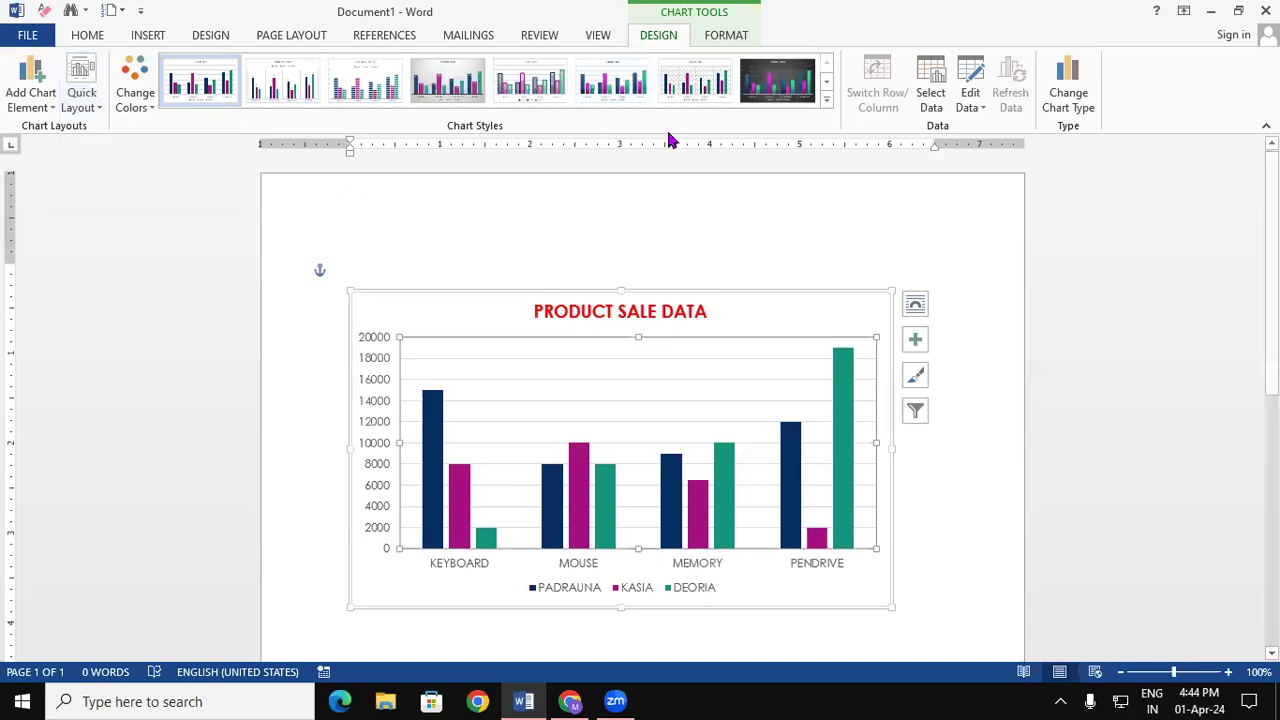
click(825, 100)
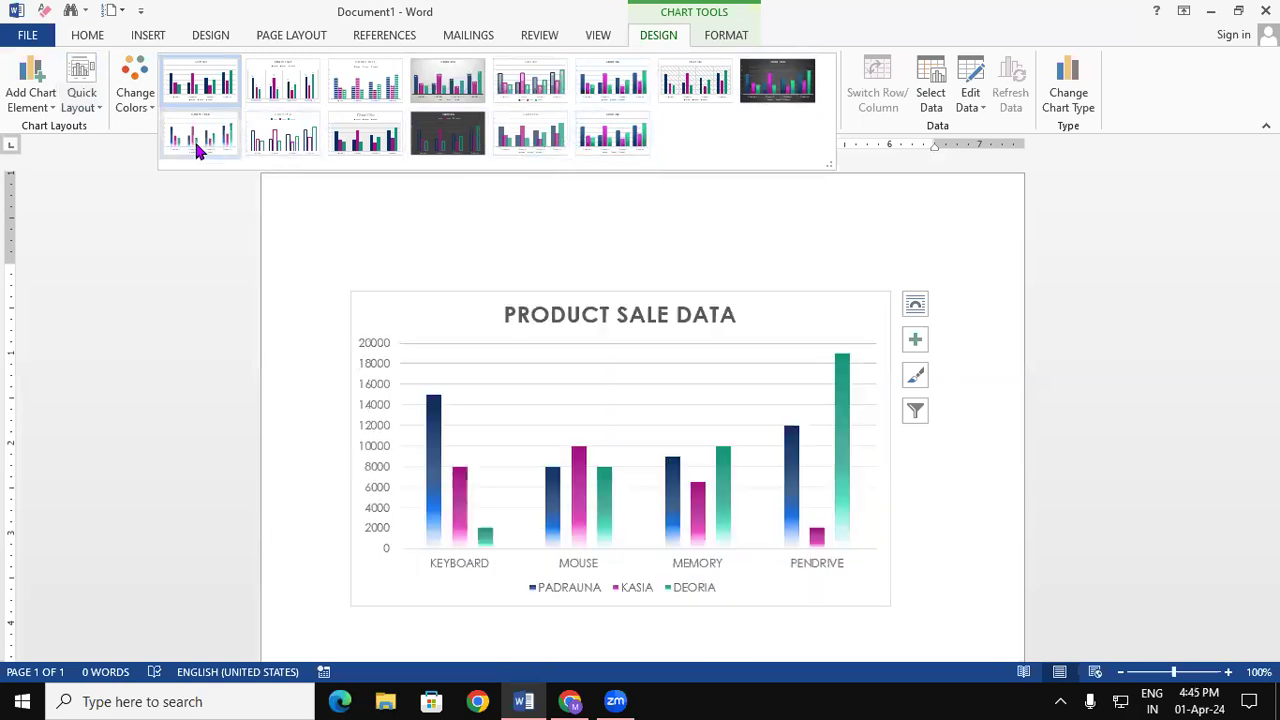
click(189, 88)
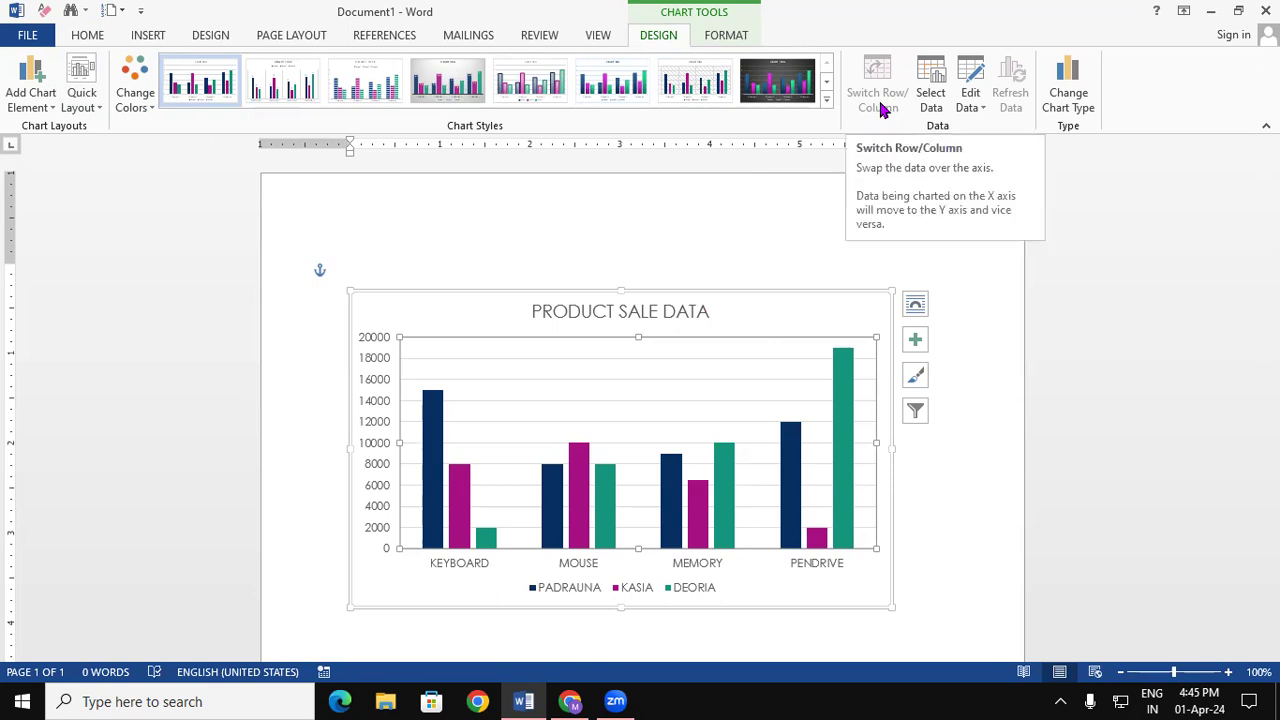
Examine the chart's data source, its series and category entries, and close the data sheet.
click(925, 104)
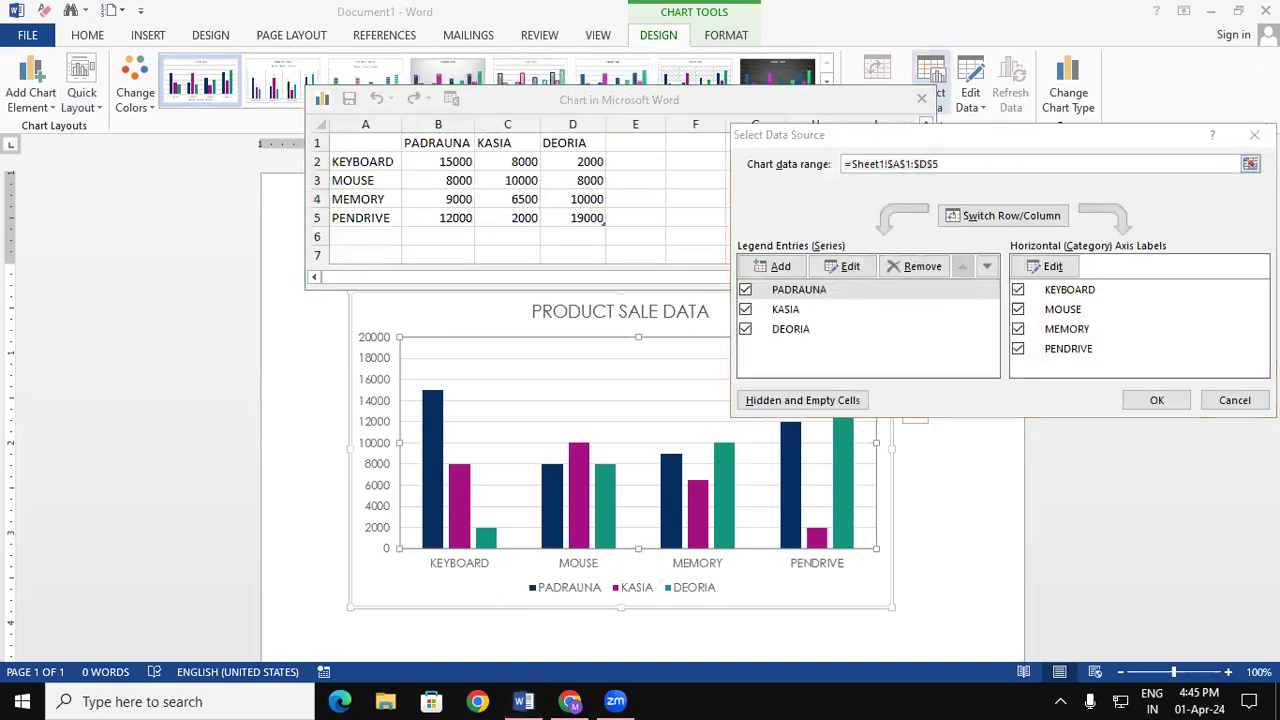
click(1254, 134)
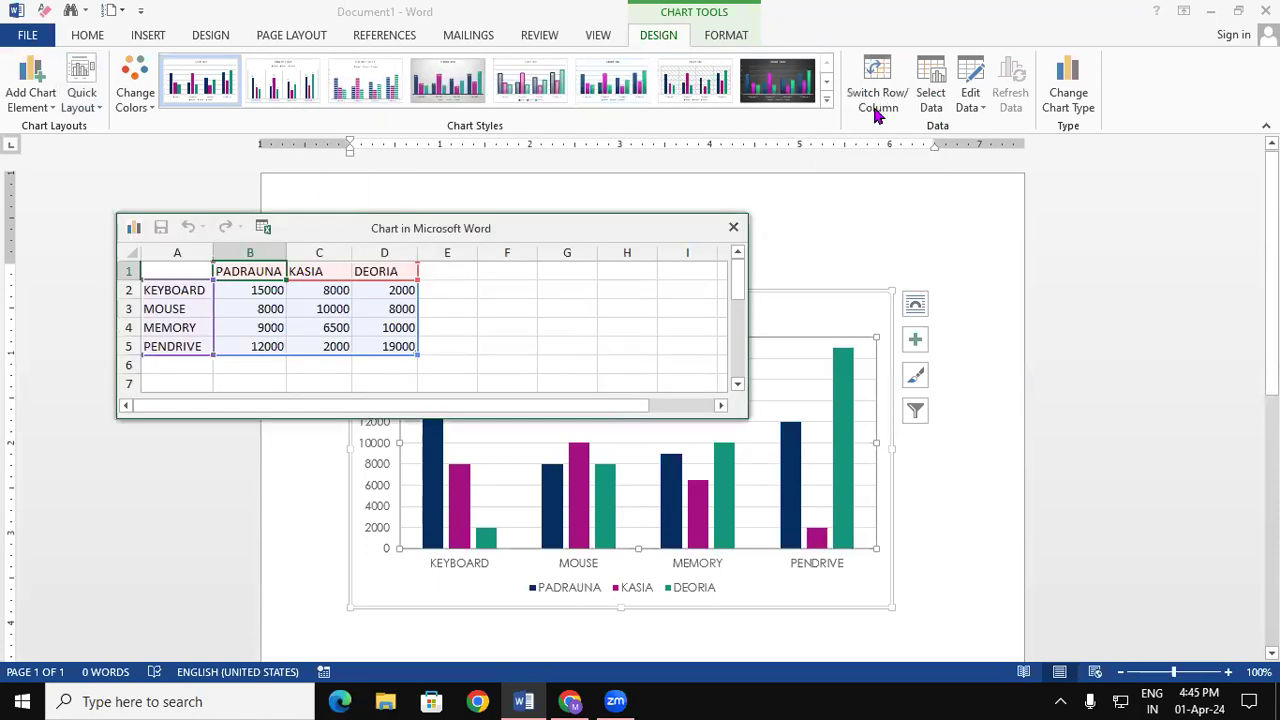
click(733, 227)
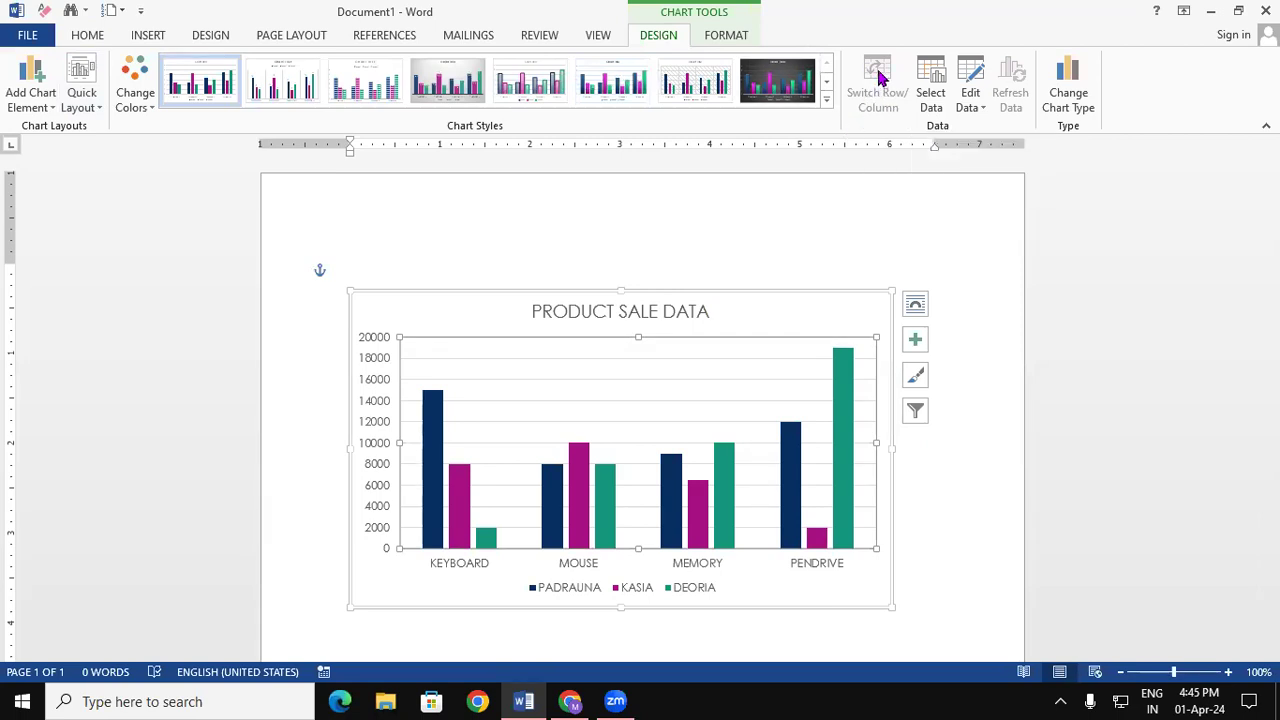
Open the chart's source data, swap its rows and columns back and forth, and close the data sheet.
click(943, 81)
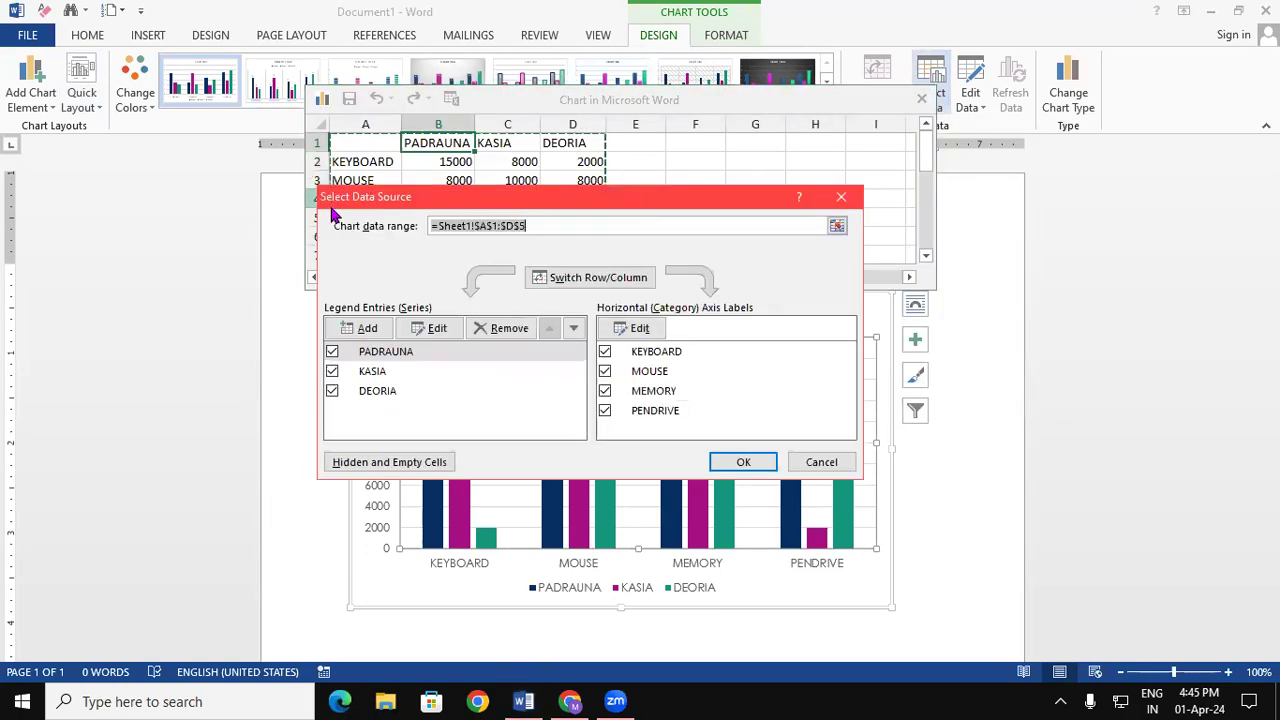
click(841, 198)
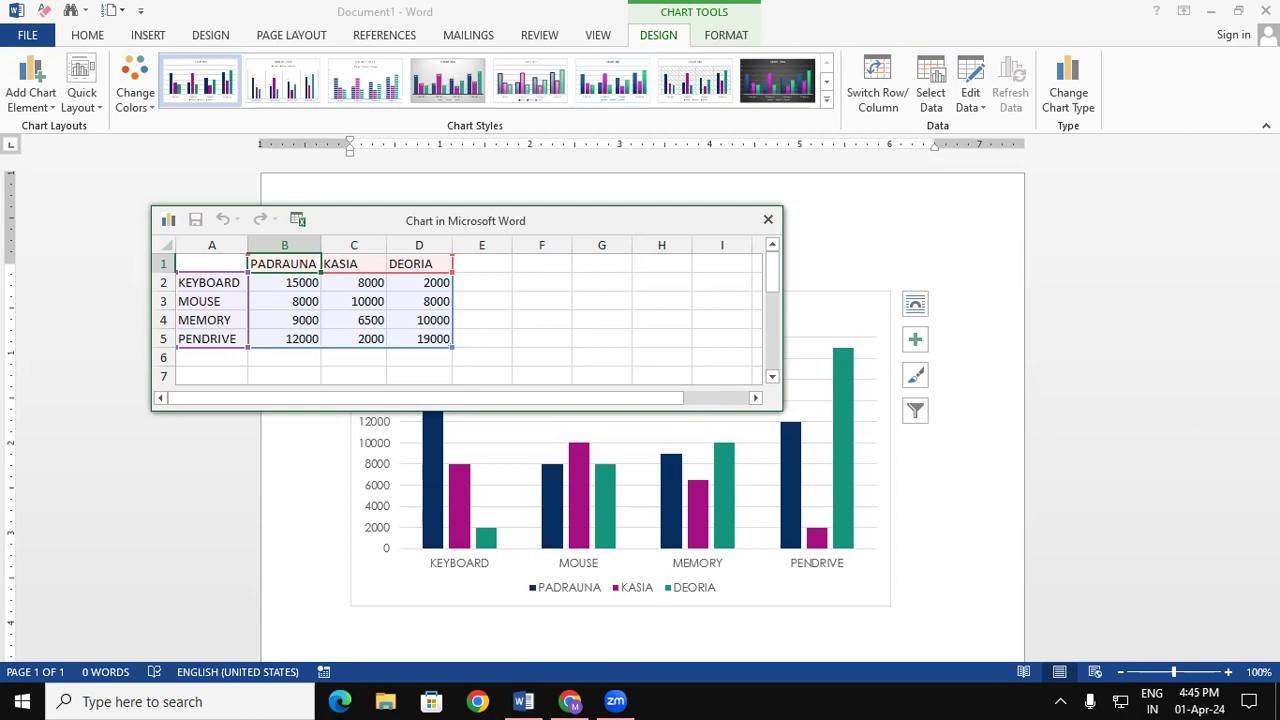
click(870, 87)
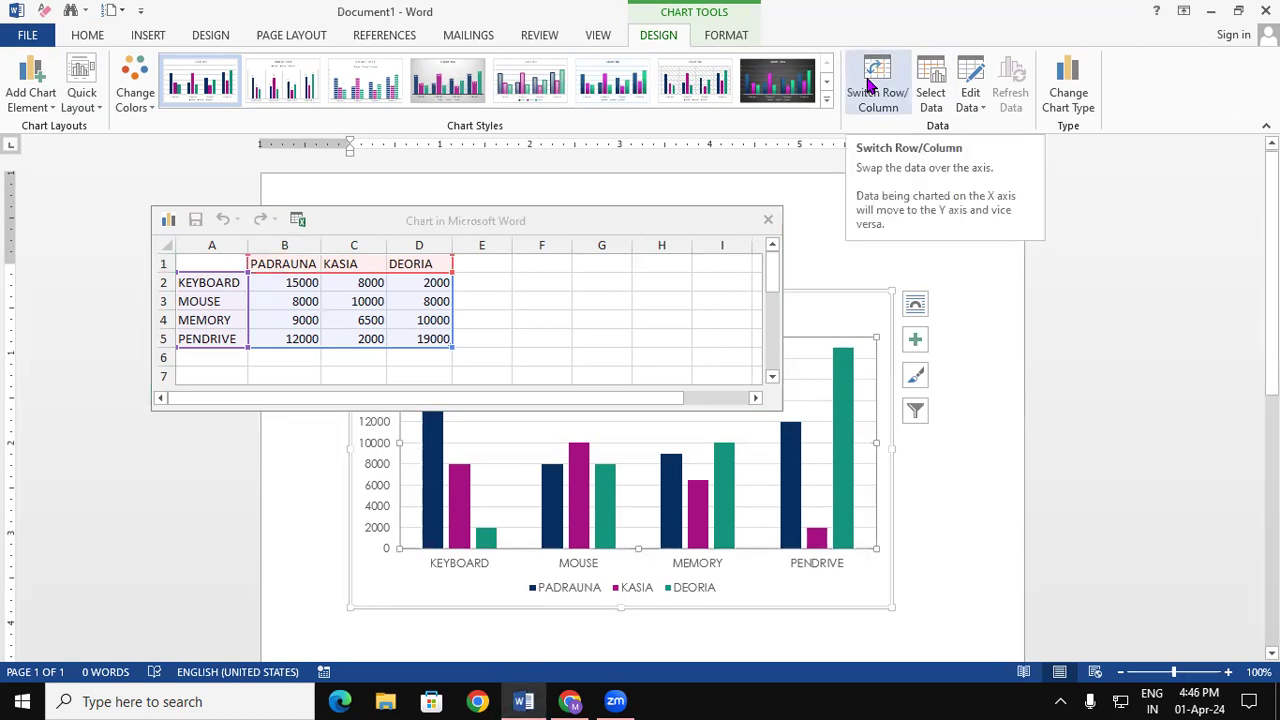
click(870, 85)
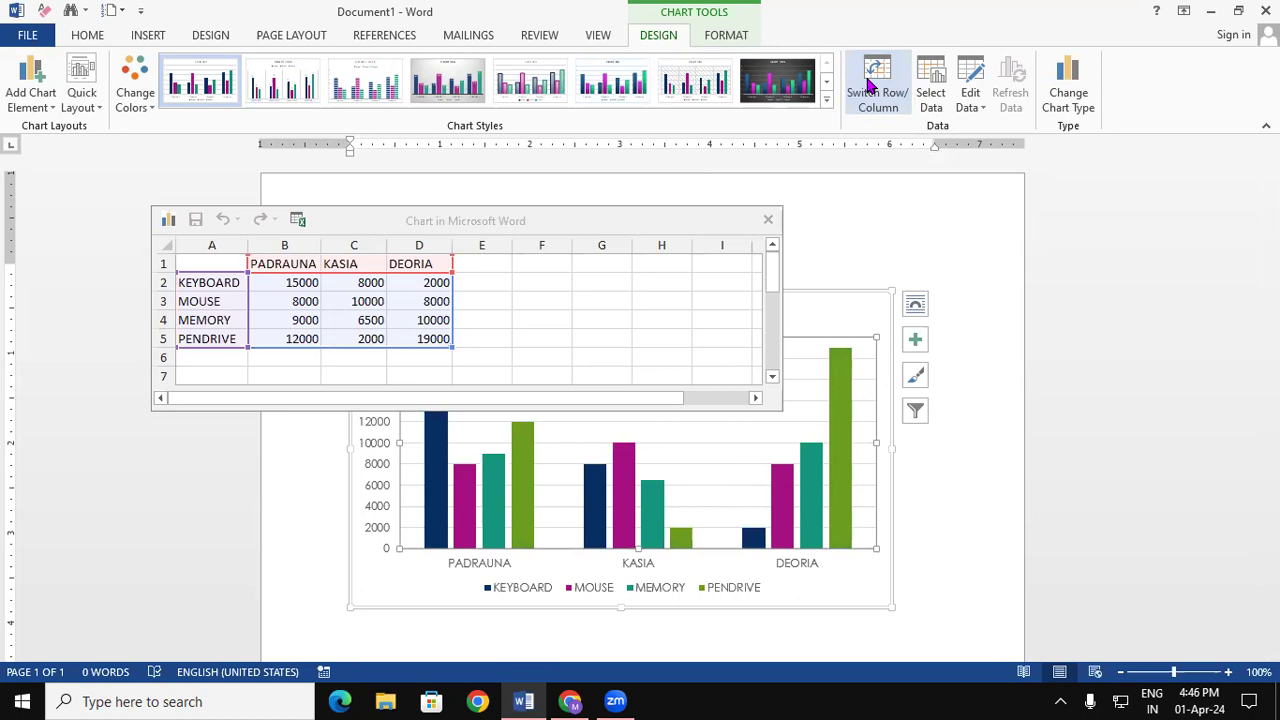
click(870, 85)
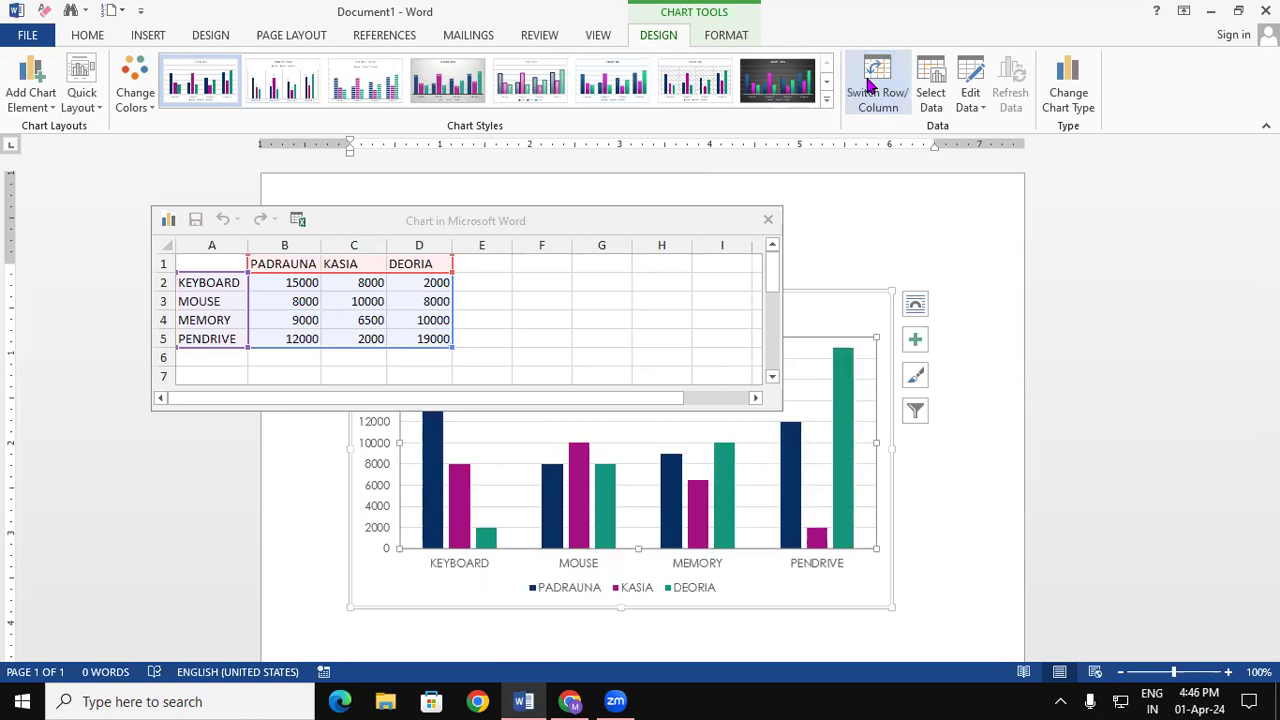
click(870, 85)
click(870, 85)
click(870, 85)
click(870, 85)
click(870, 85)
click(870, 85)
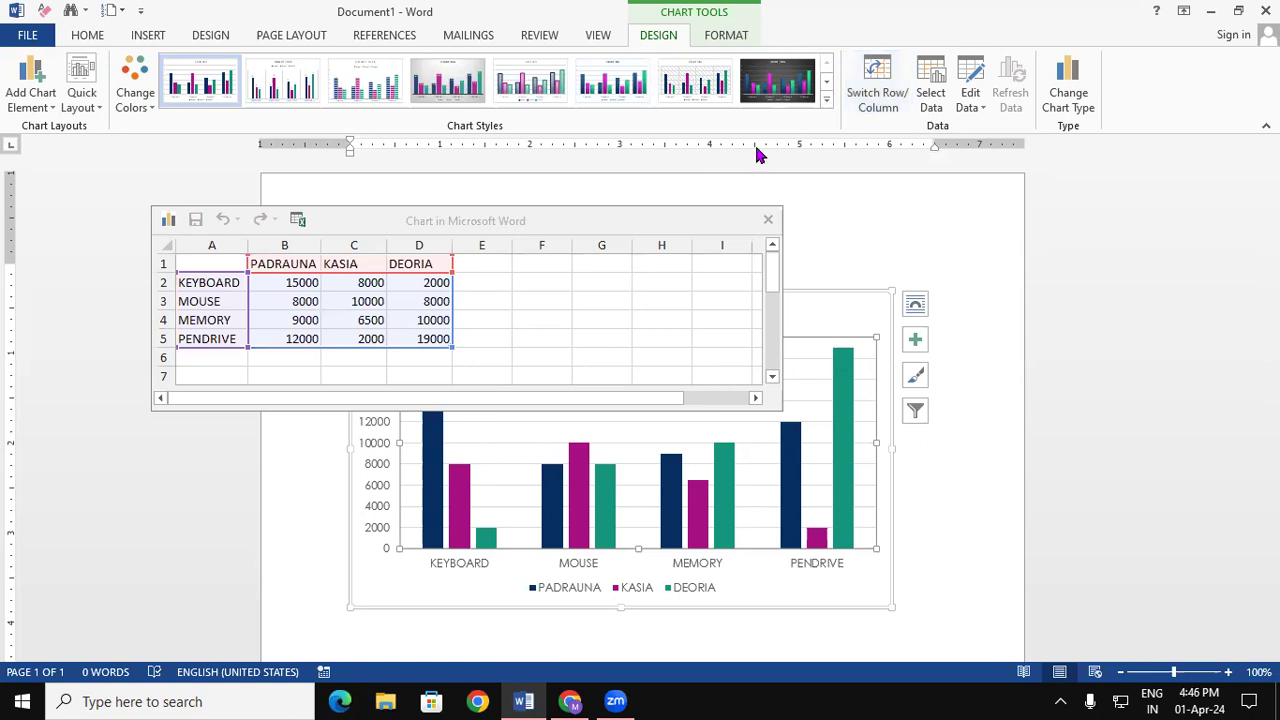
drag(660, 216, 700, 87)
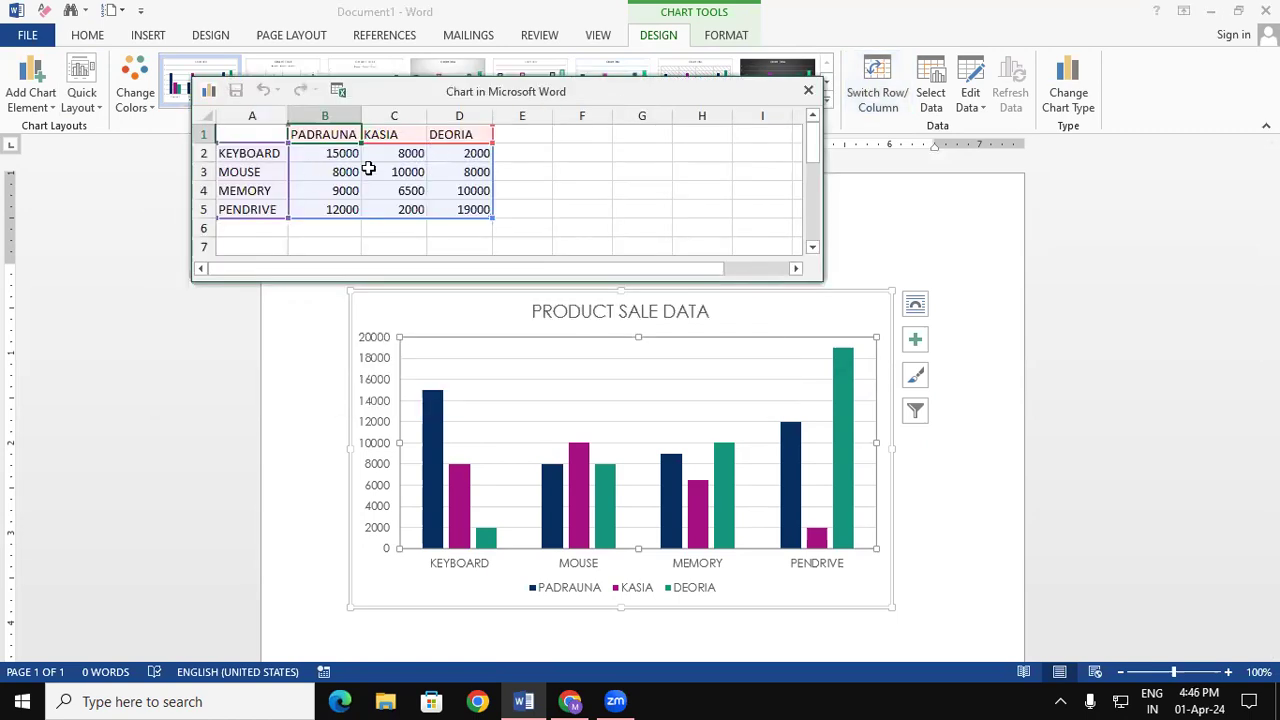
click(810, 92)
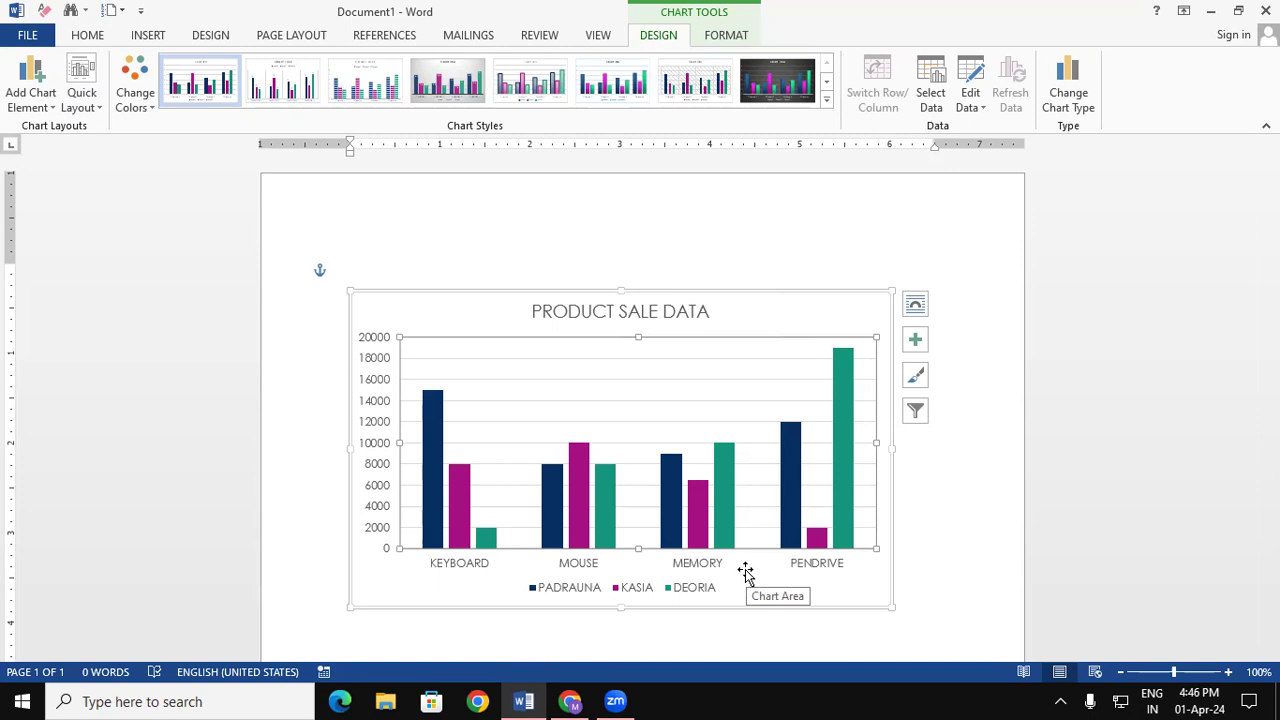
Set the PADRAUNA value for PENDRIVE to 25000 in the chart data and close the data sheet.
click(972, 104)
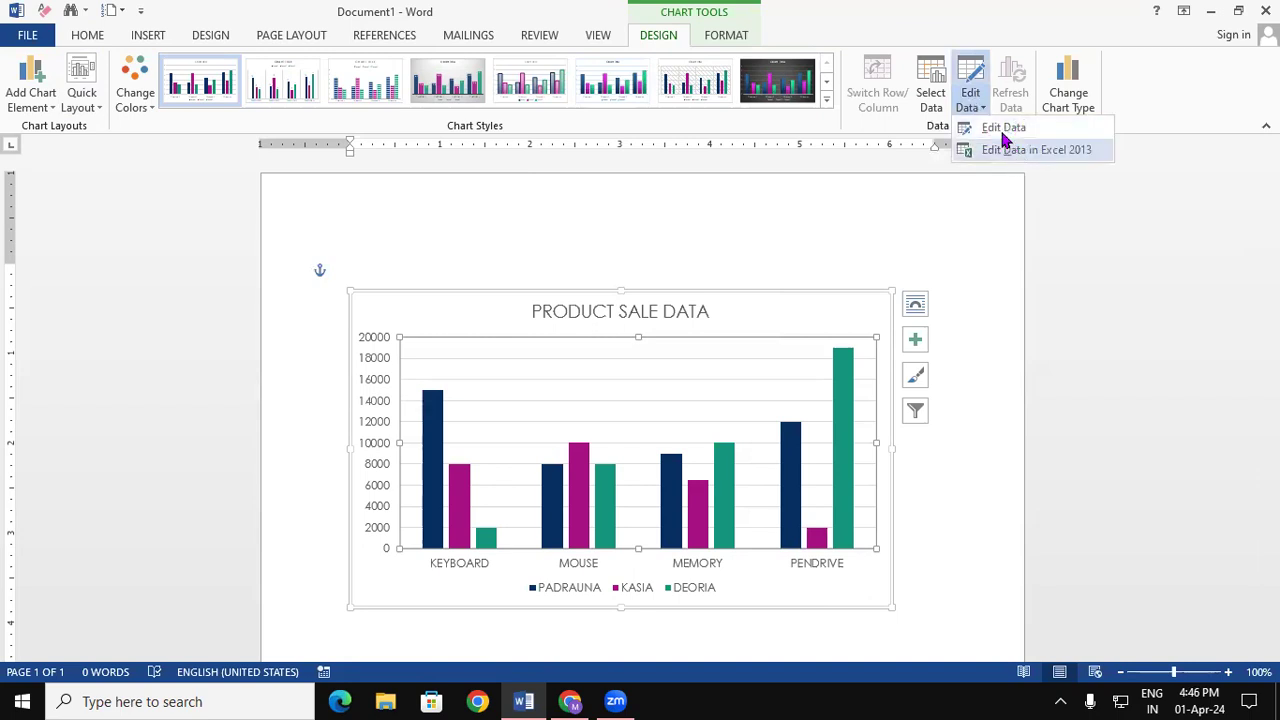
click(1002, 128)
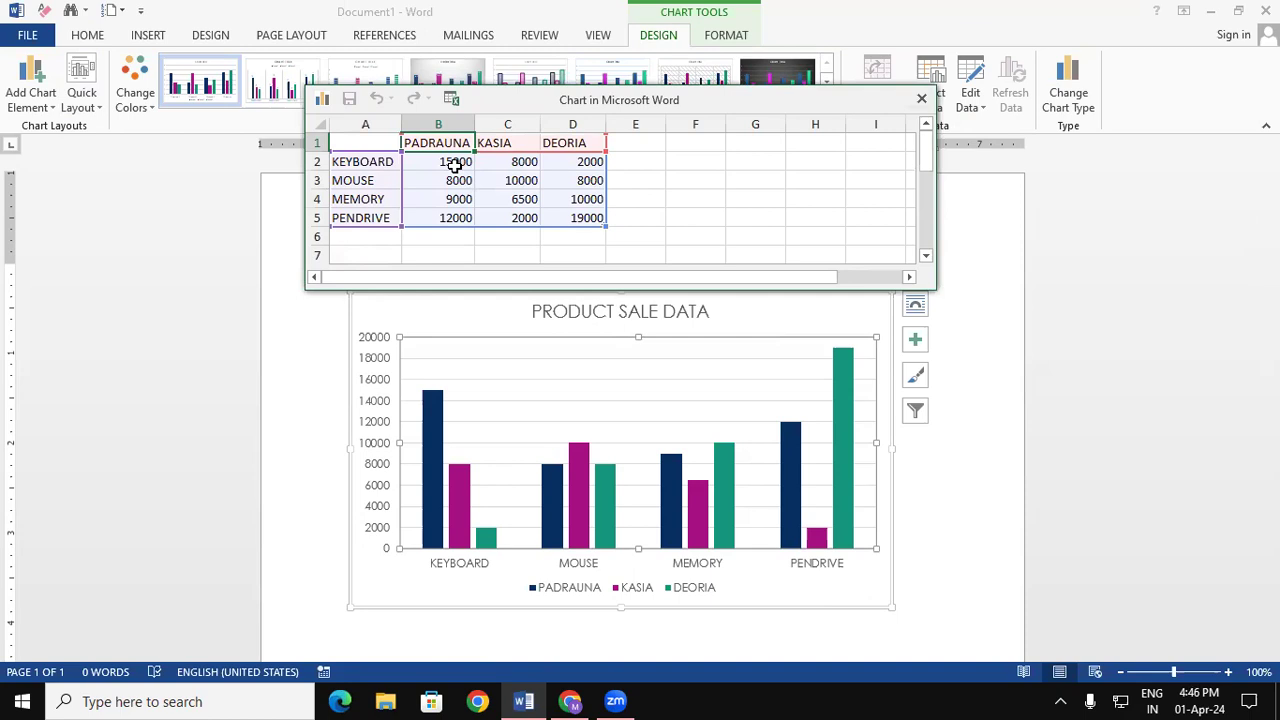
drag(455, 217, 520, 240)
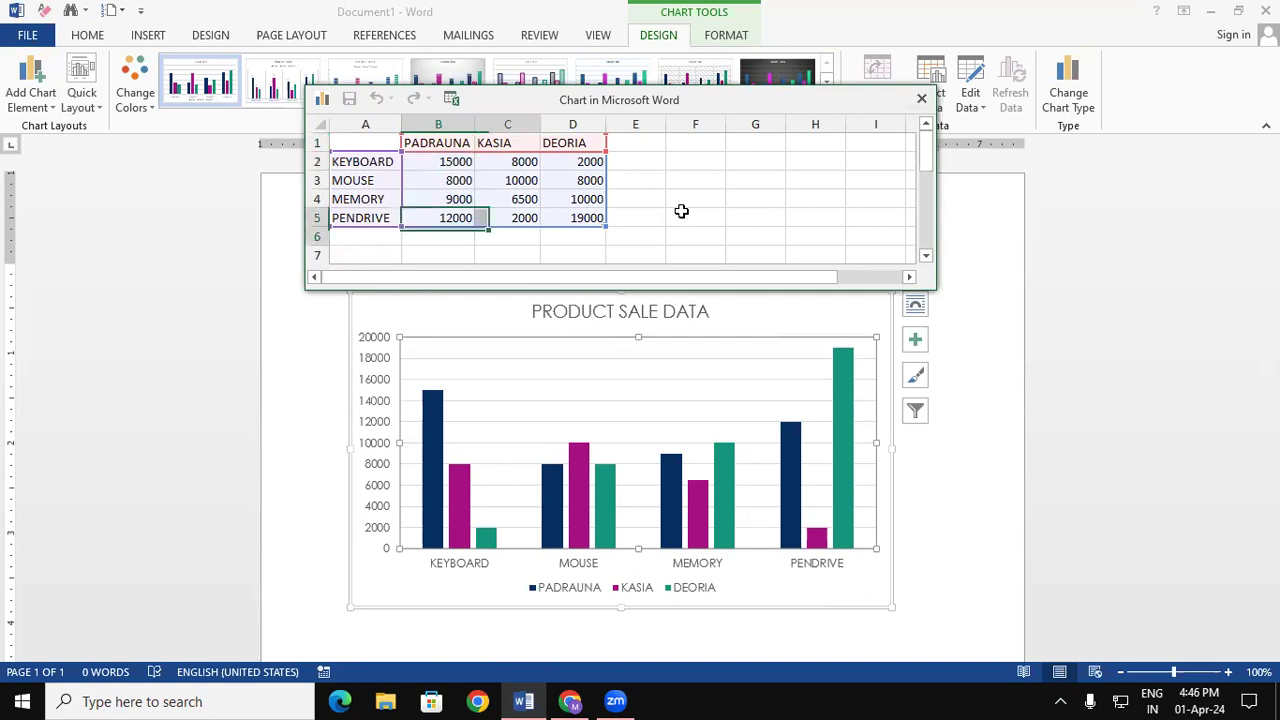
click(452, 218)
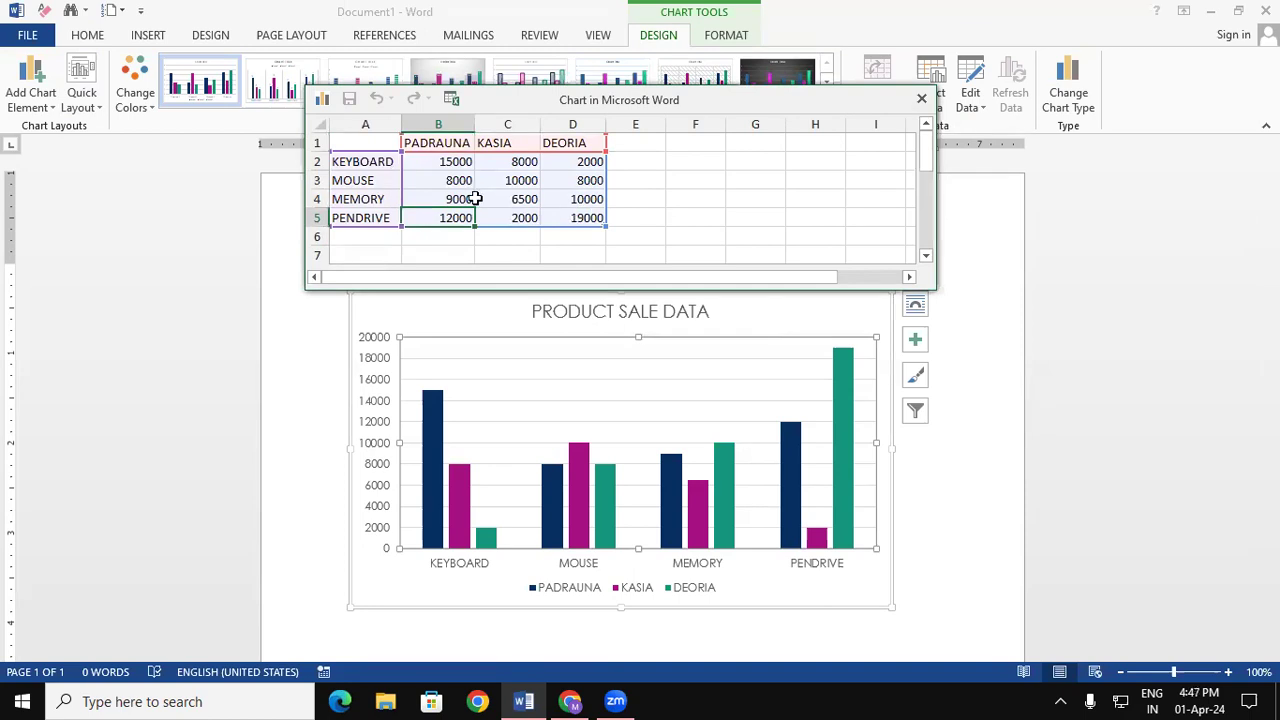
text(2)
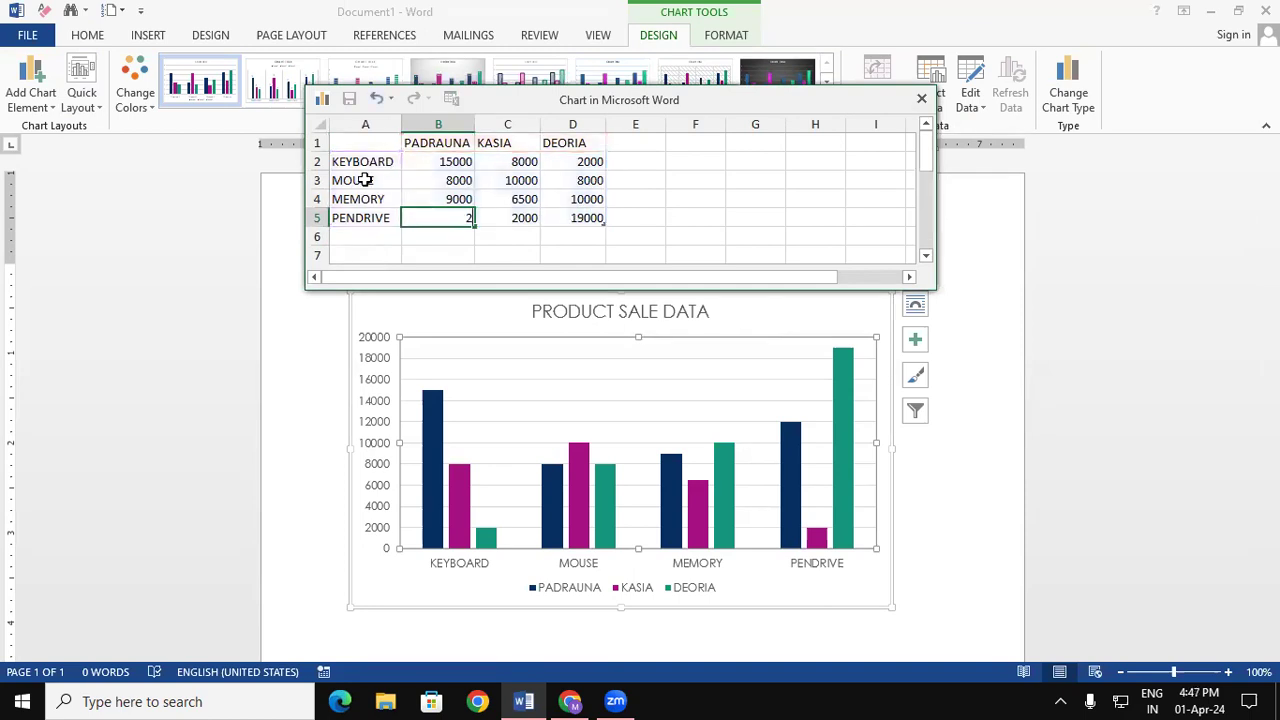
text(5000)
click(680, 185)
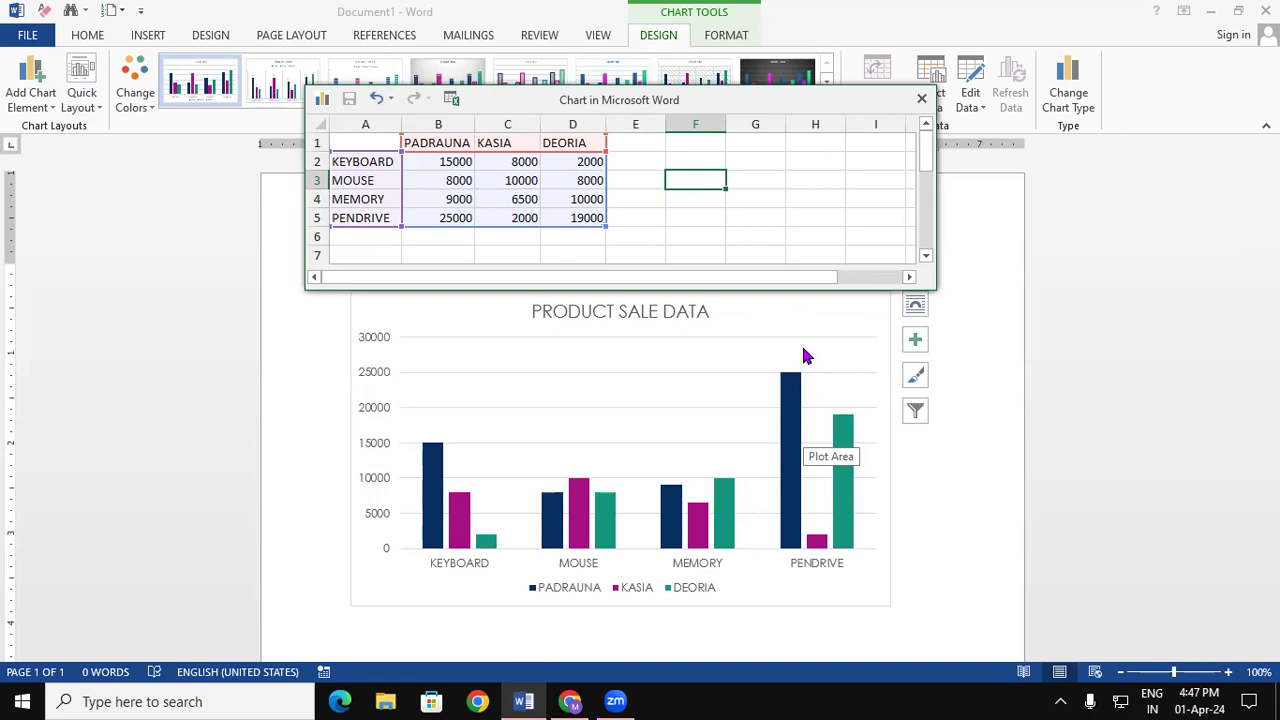
click(922, 98)
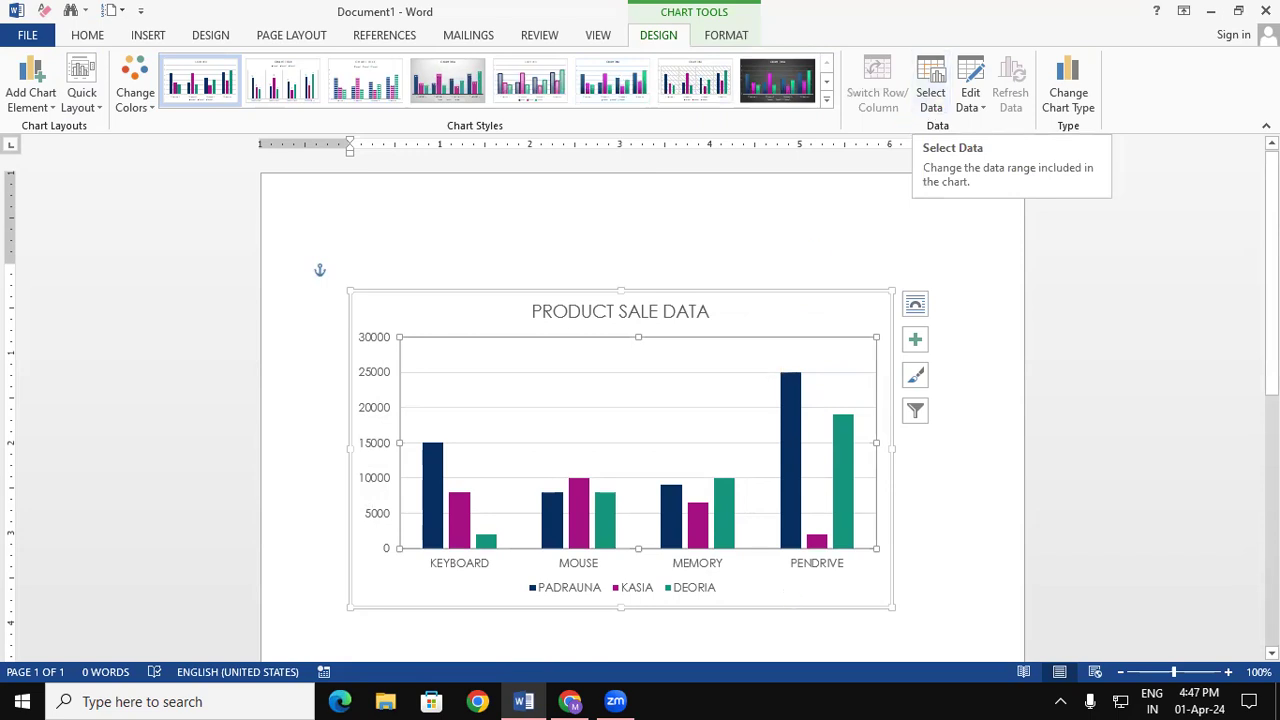
Change the sales chart to the basic Line chart type.
click(1088, 84)
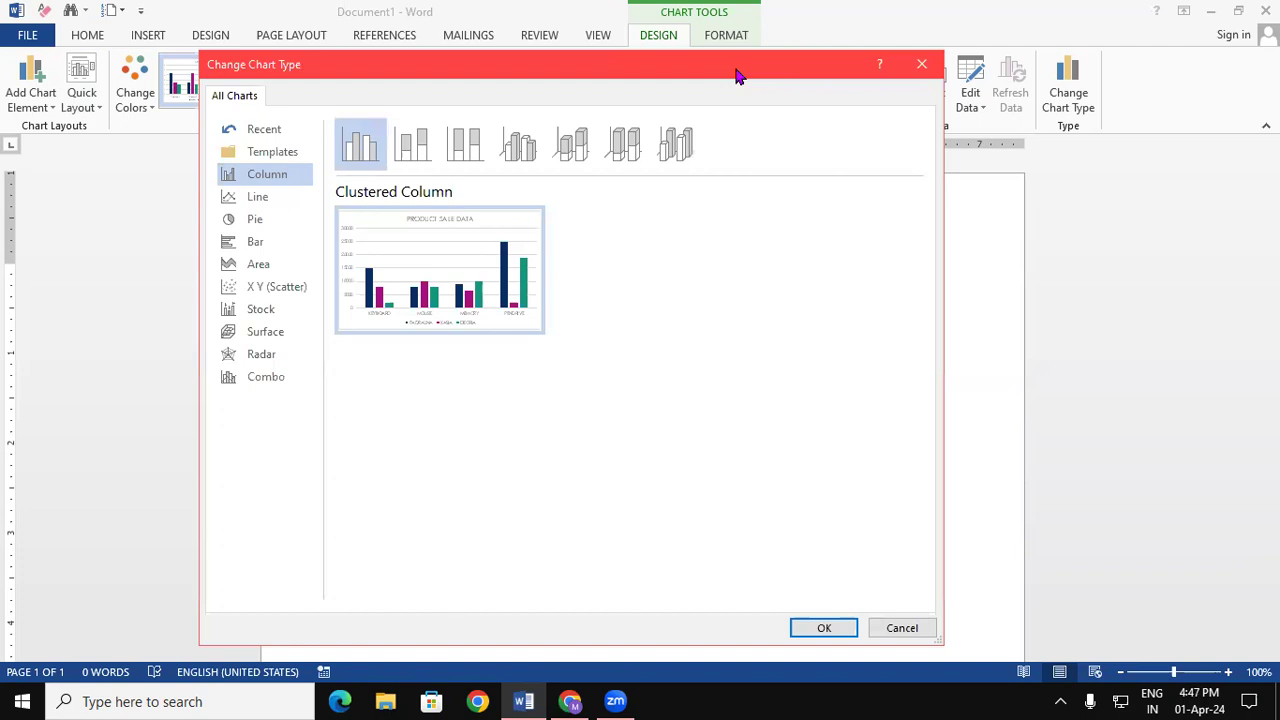
drag(735, 77, 1279, 55)
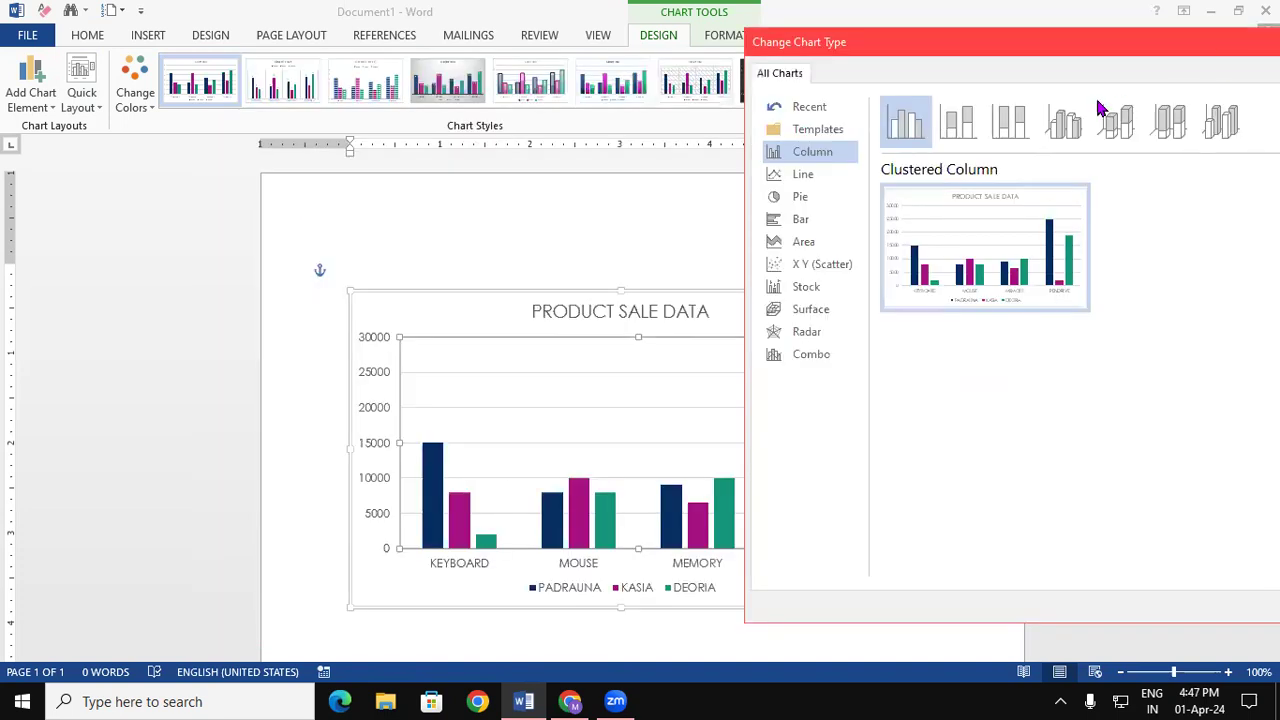
click(795, 175)
drag(957, 57, 780, 14)
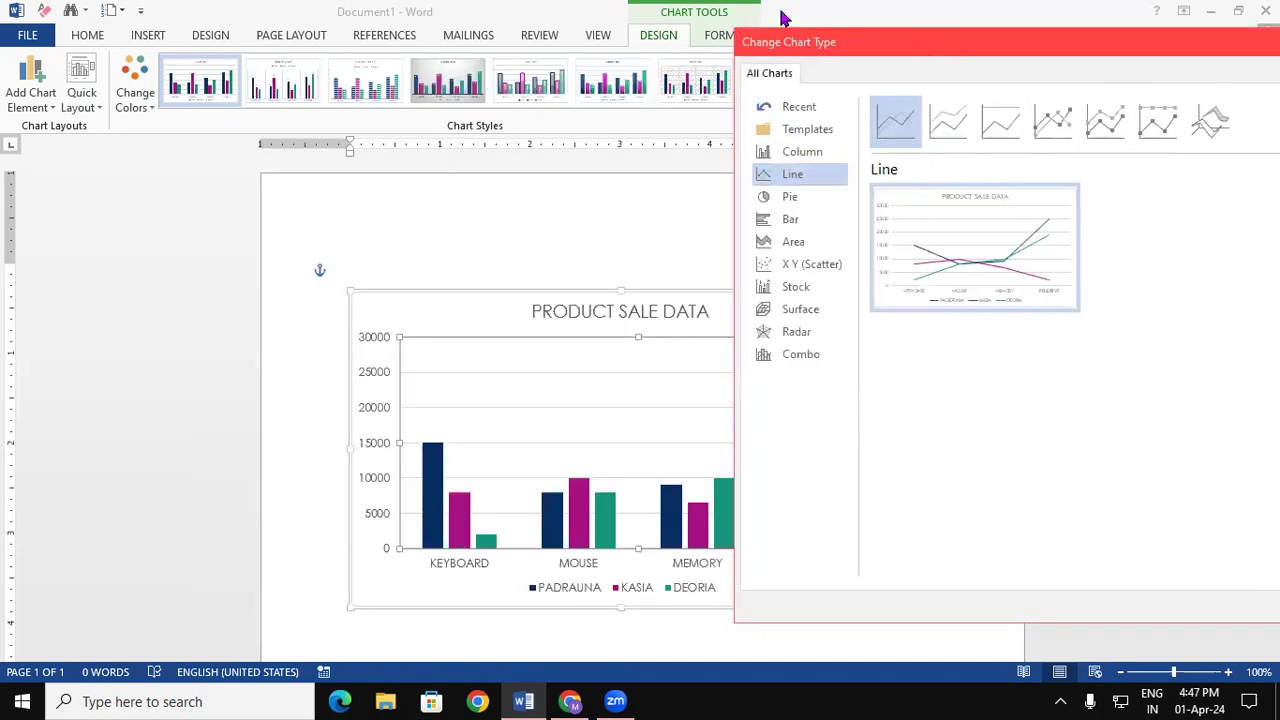
click(1206, 581)
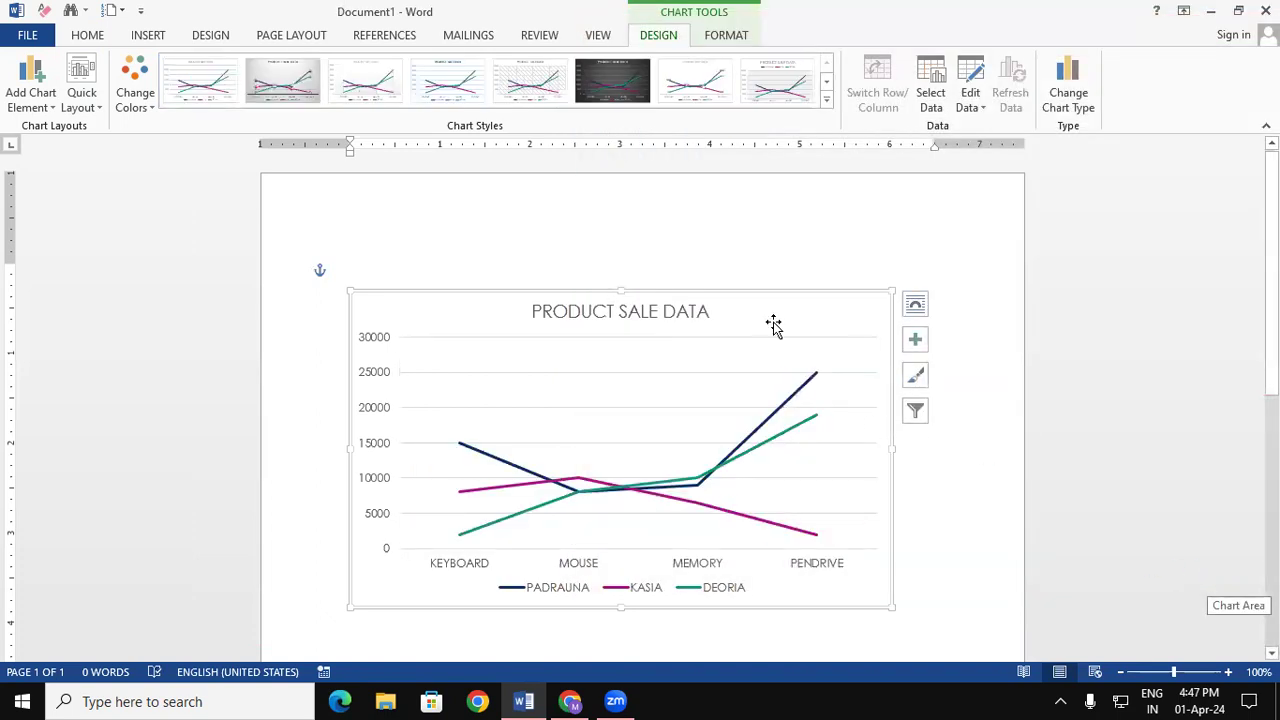
Convert the line chart to a Pie chart, check its PENDRIVE slice, and change it to Clustered Column.
click(1066, 95)
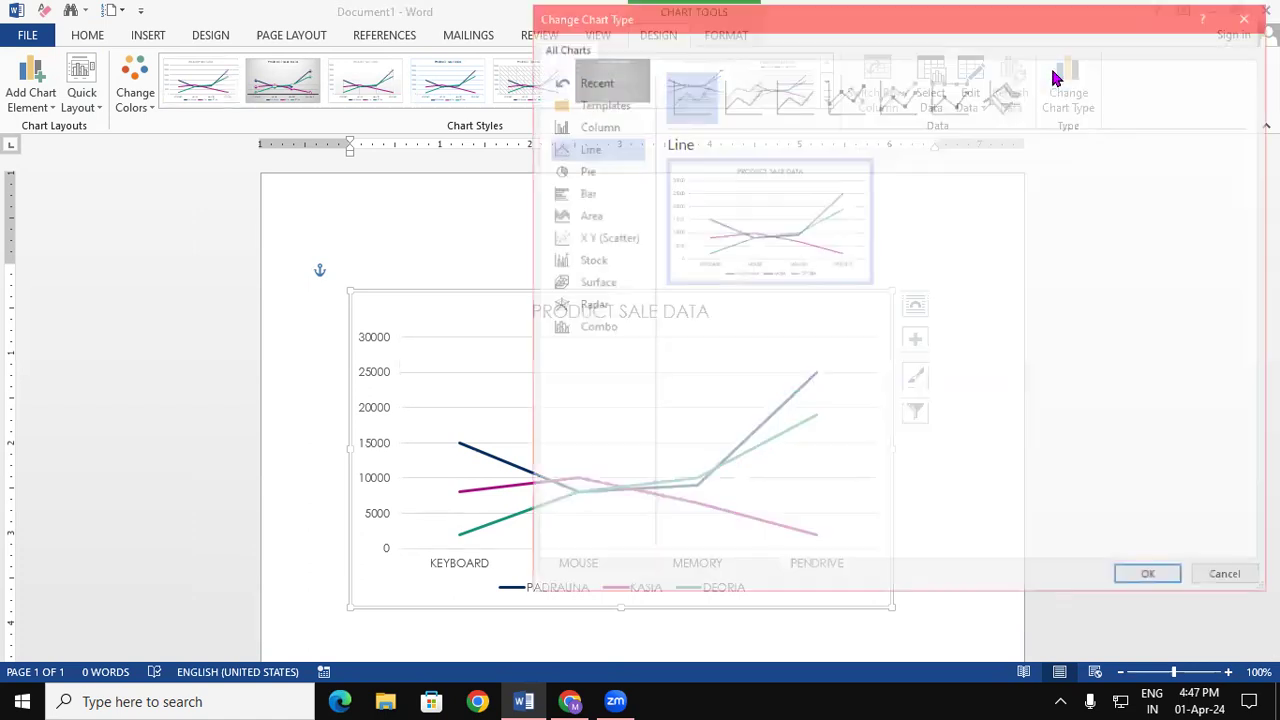
click(615, 171)
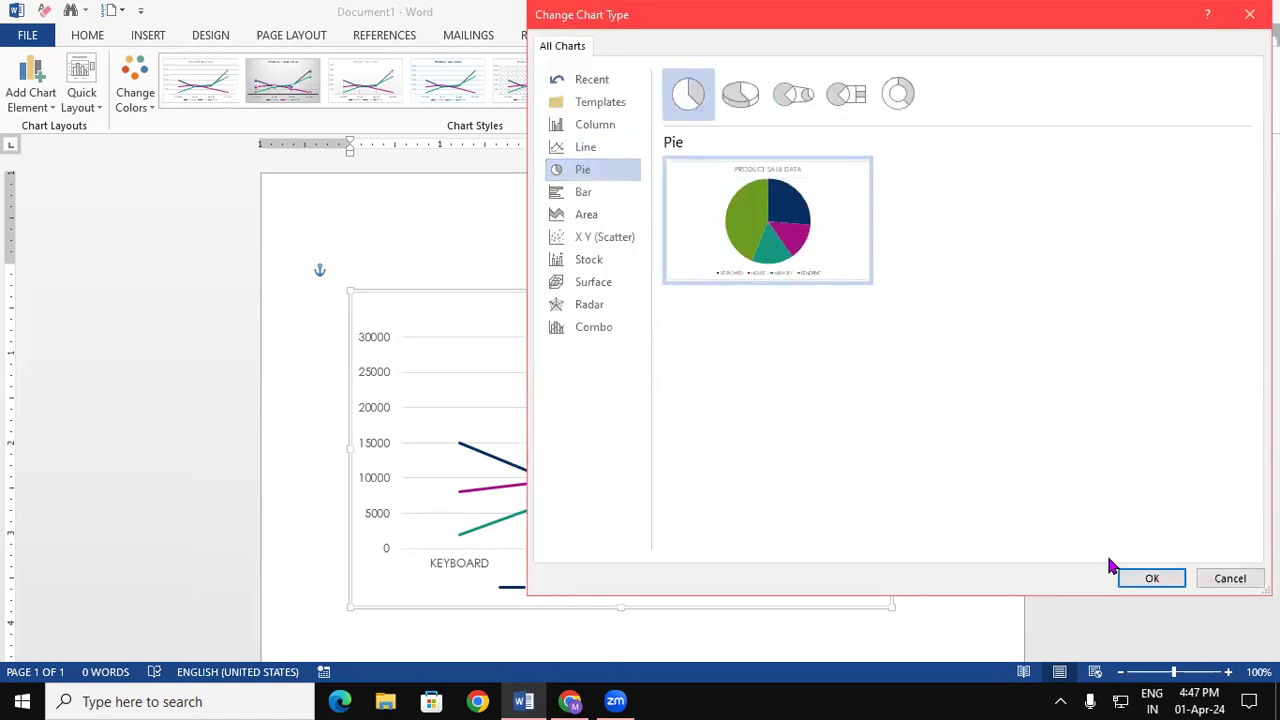
click(1150, 580)
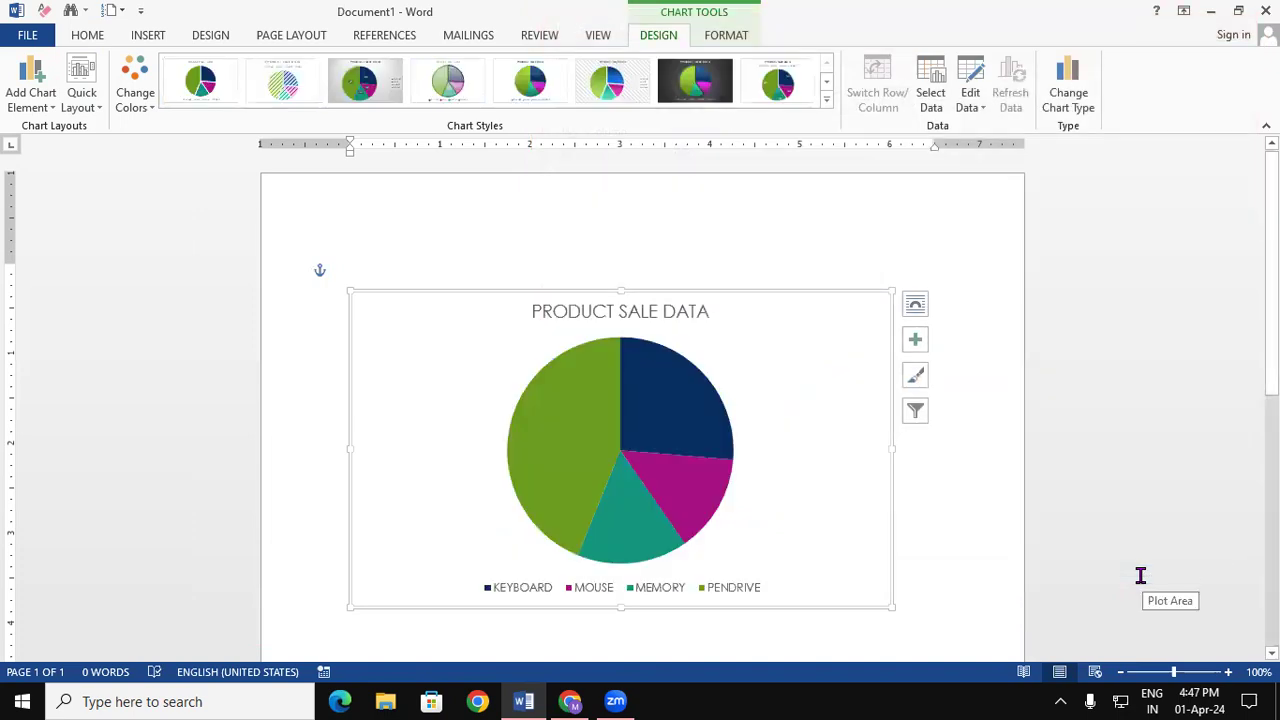
mouse_move(557, 519)
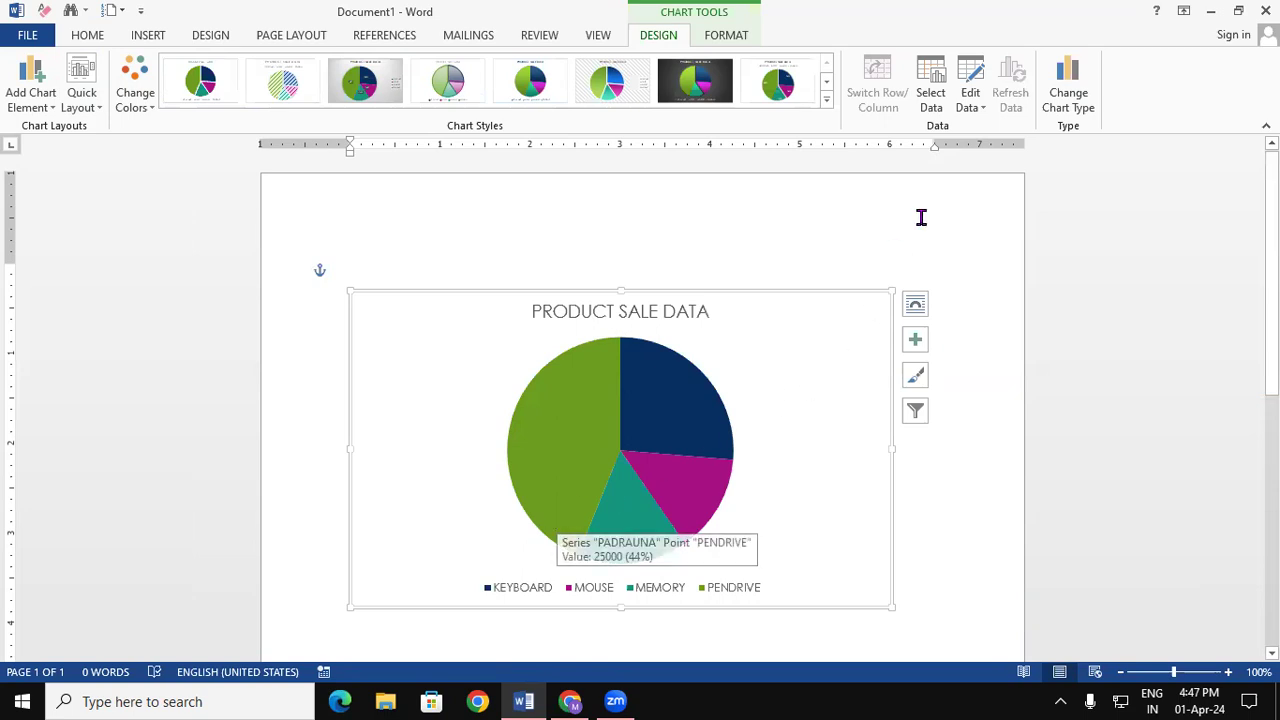
click(1060, 100)
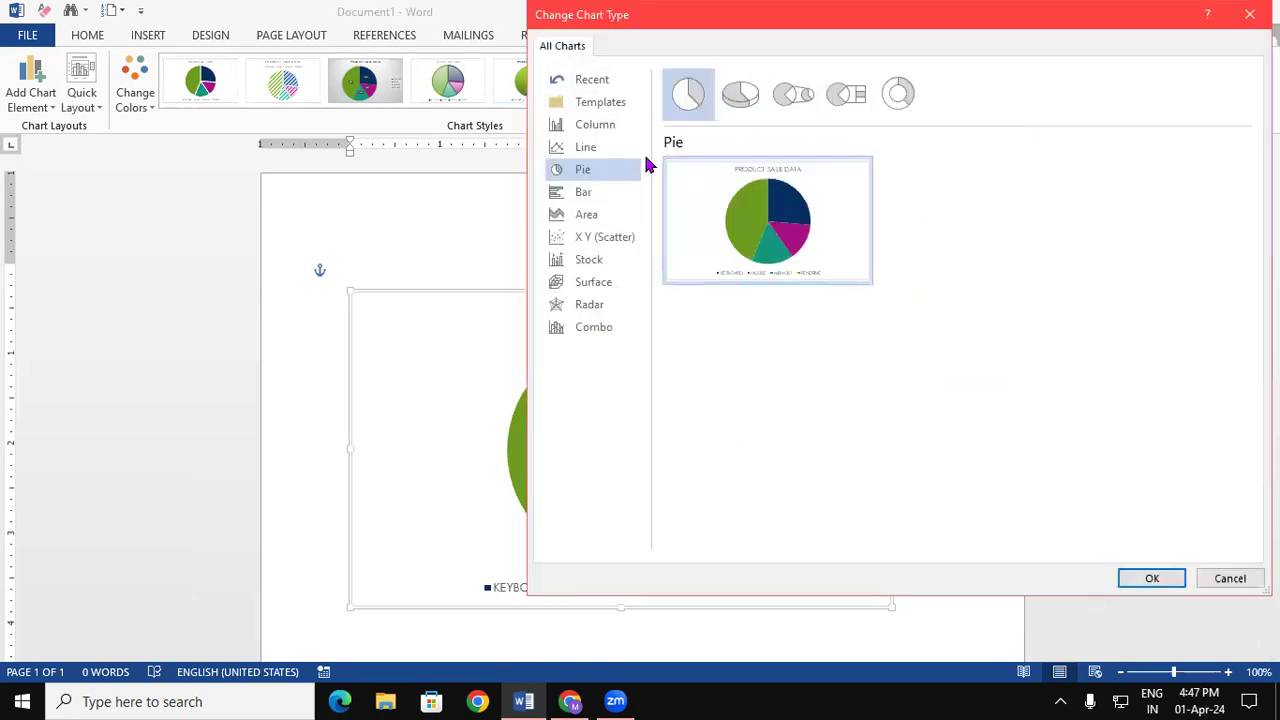
click(606, 125)
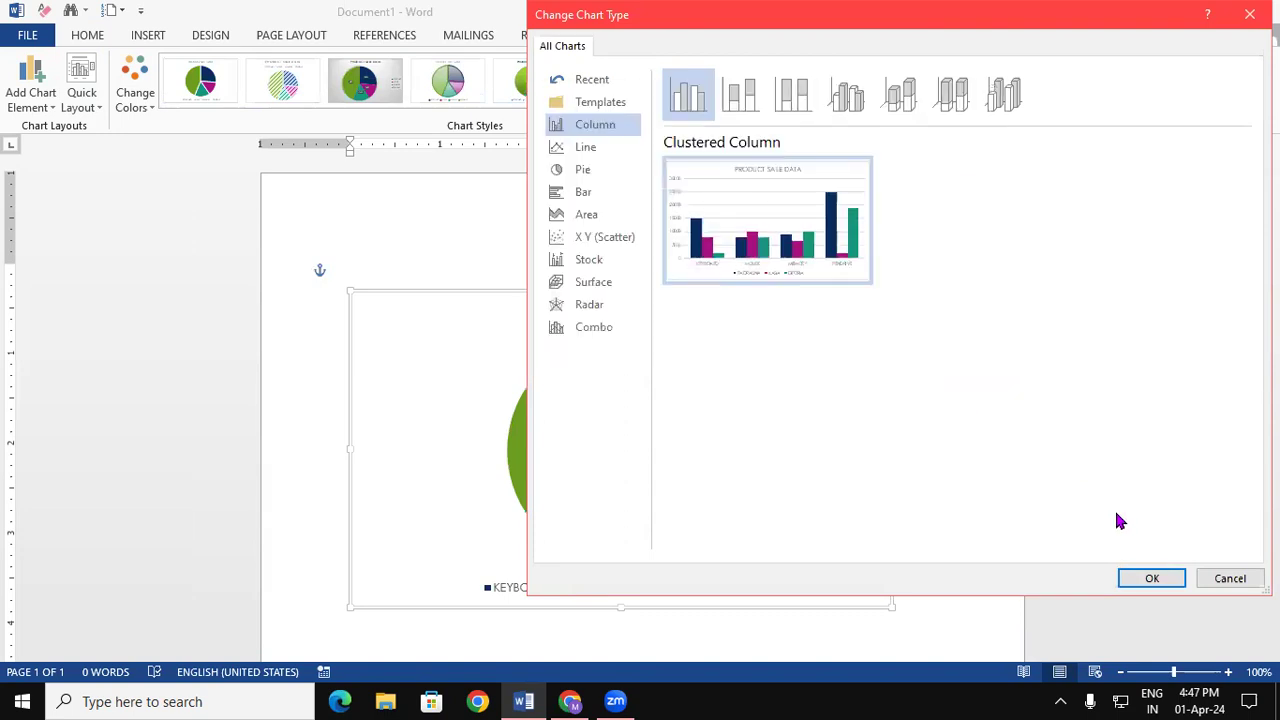
click(1152, 578)
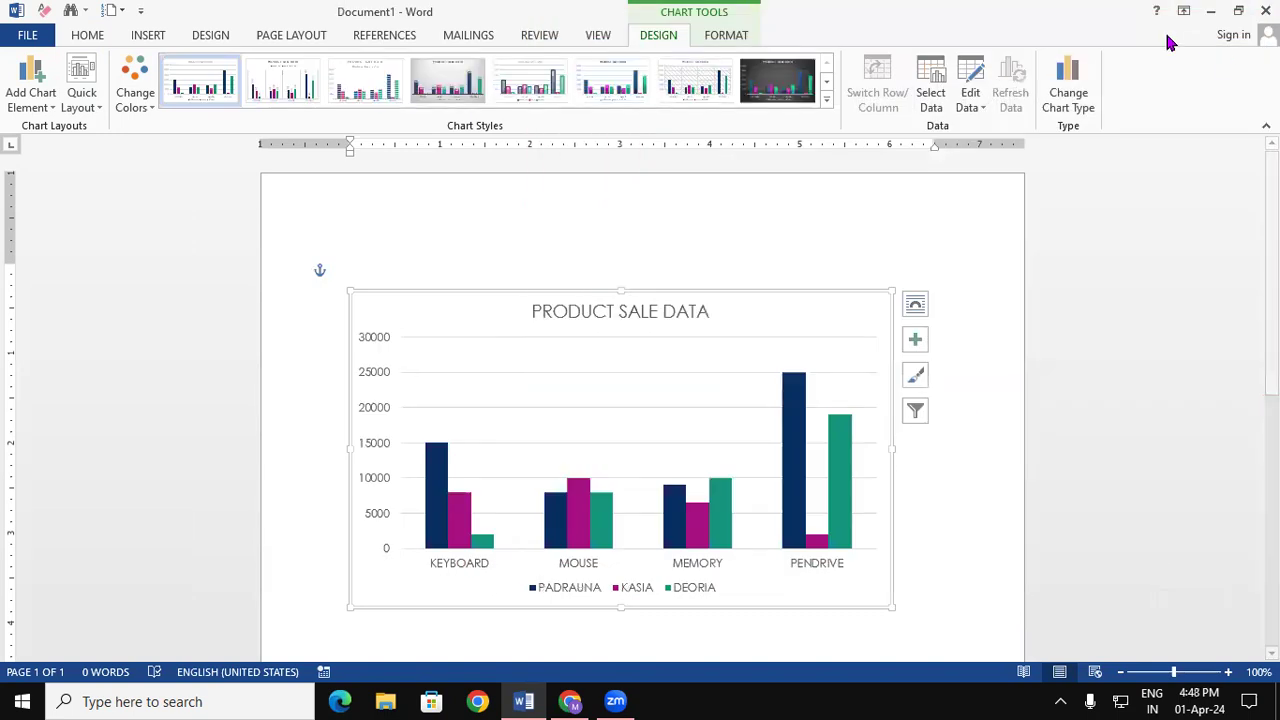
Apply the basic Radar chart type to the chart, and return it to Clustered Column.
click(1072, 92)
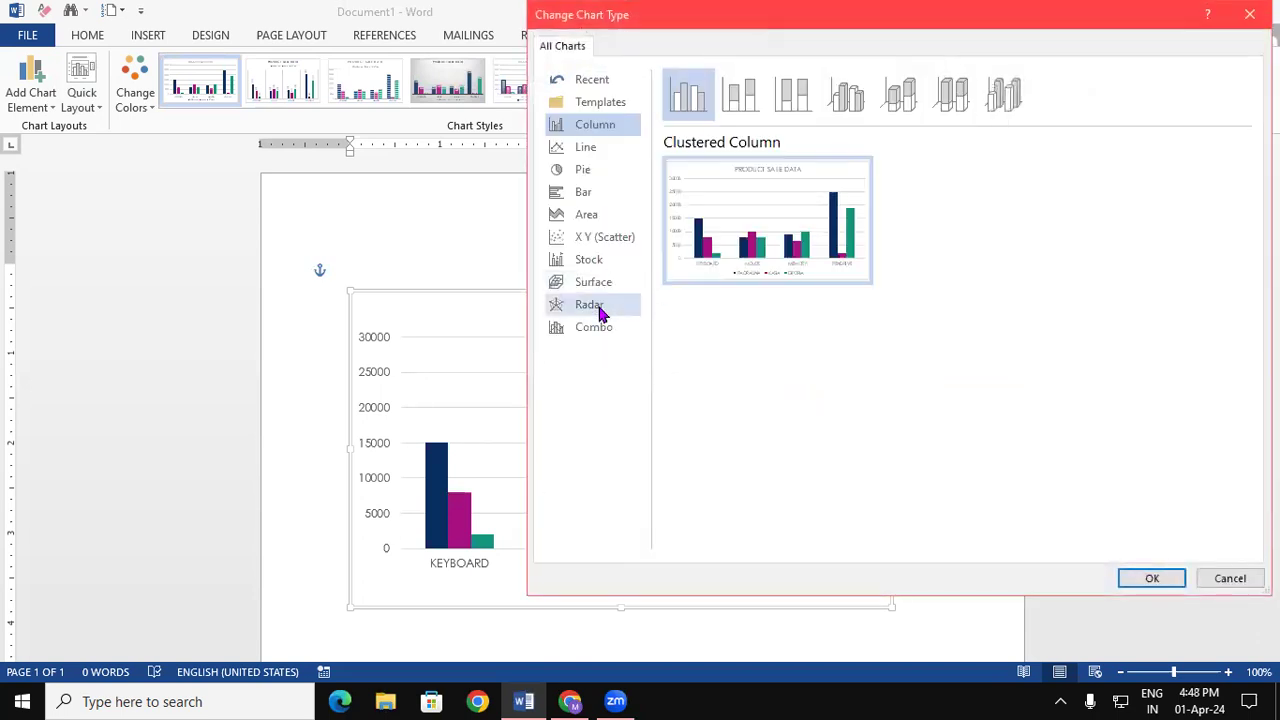
click(603, 306)
click(1153, 577)
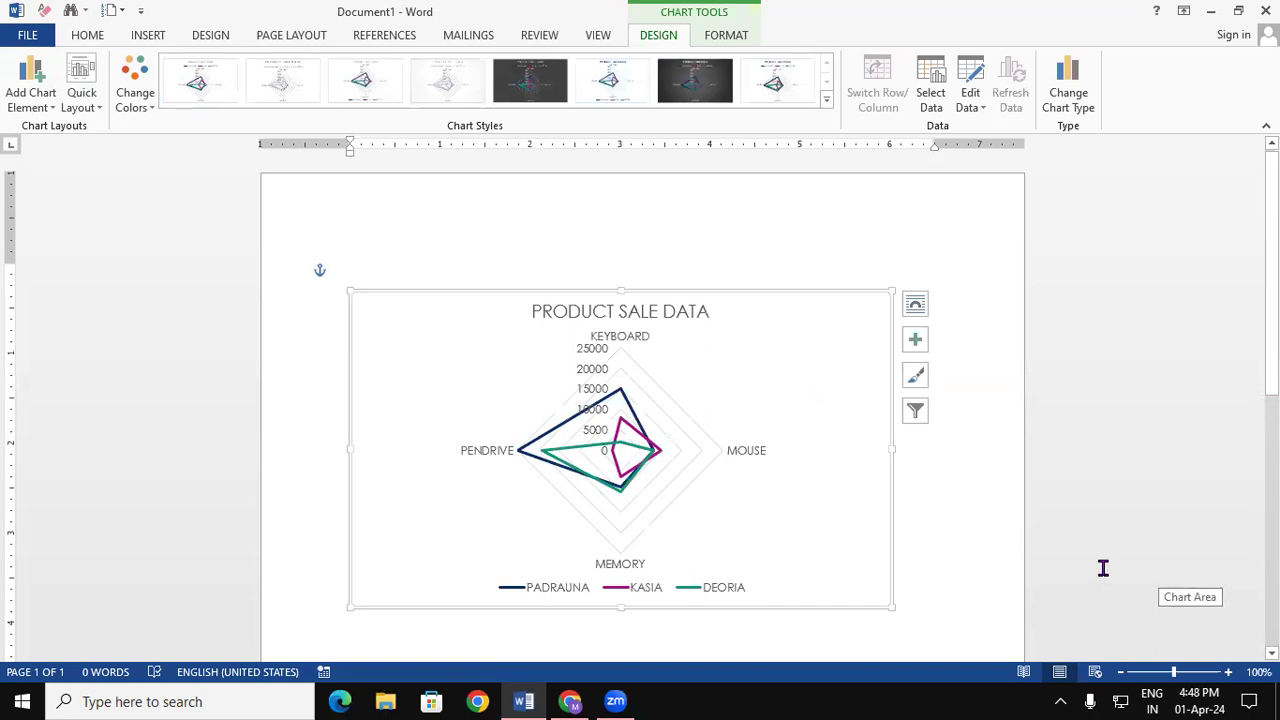
click(1072, 97)
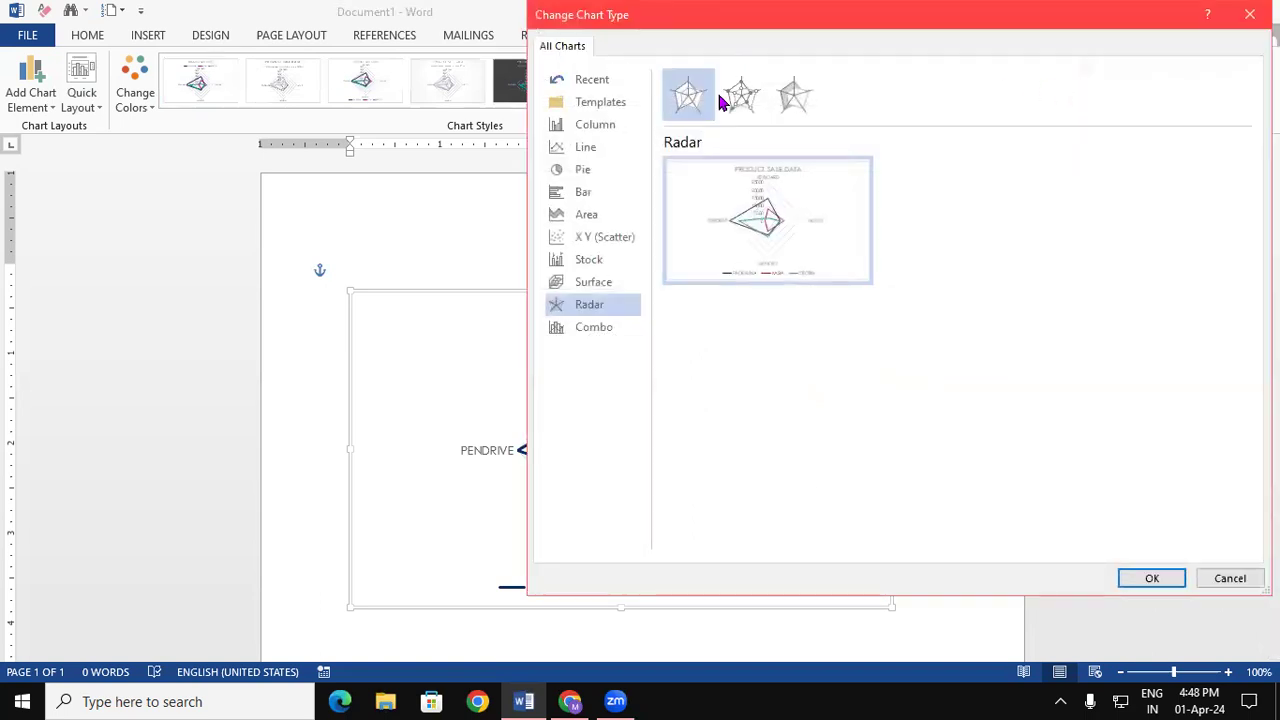
click(606, 128)
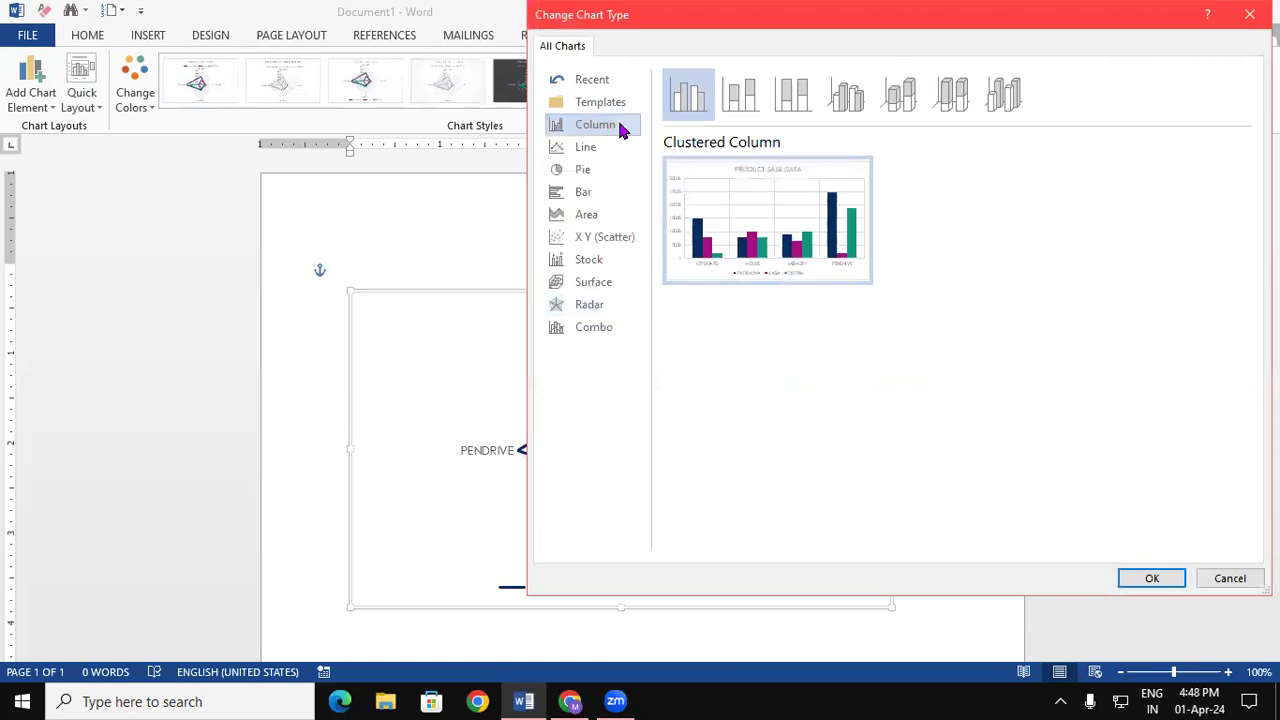
click(1151, 579)
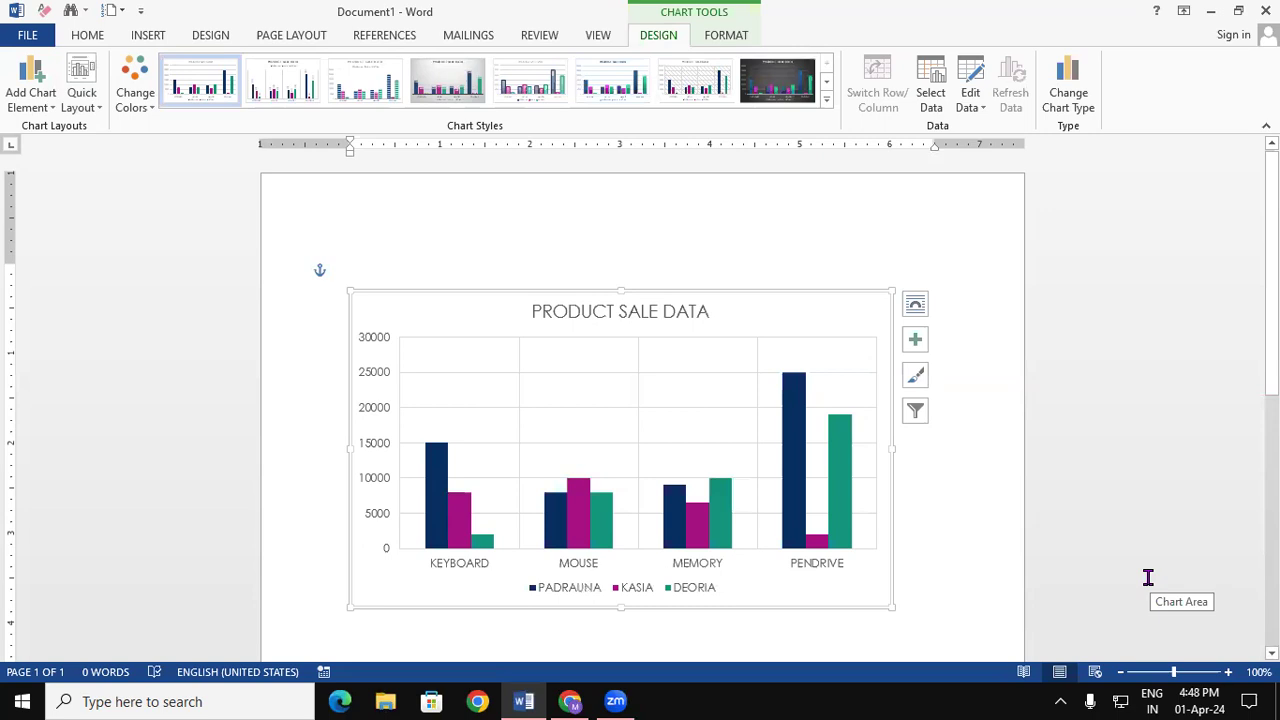
click(722, 40)
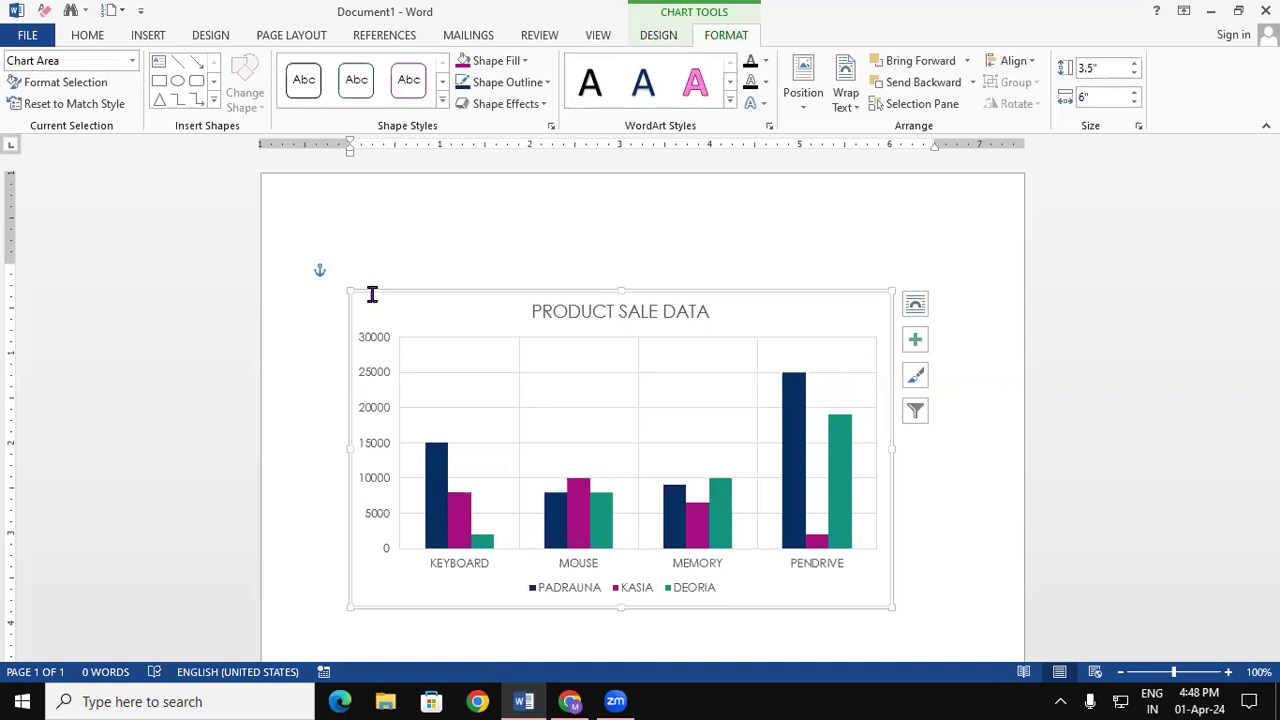
click(438, 485)
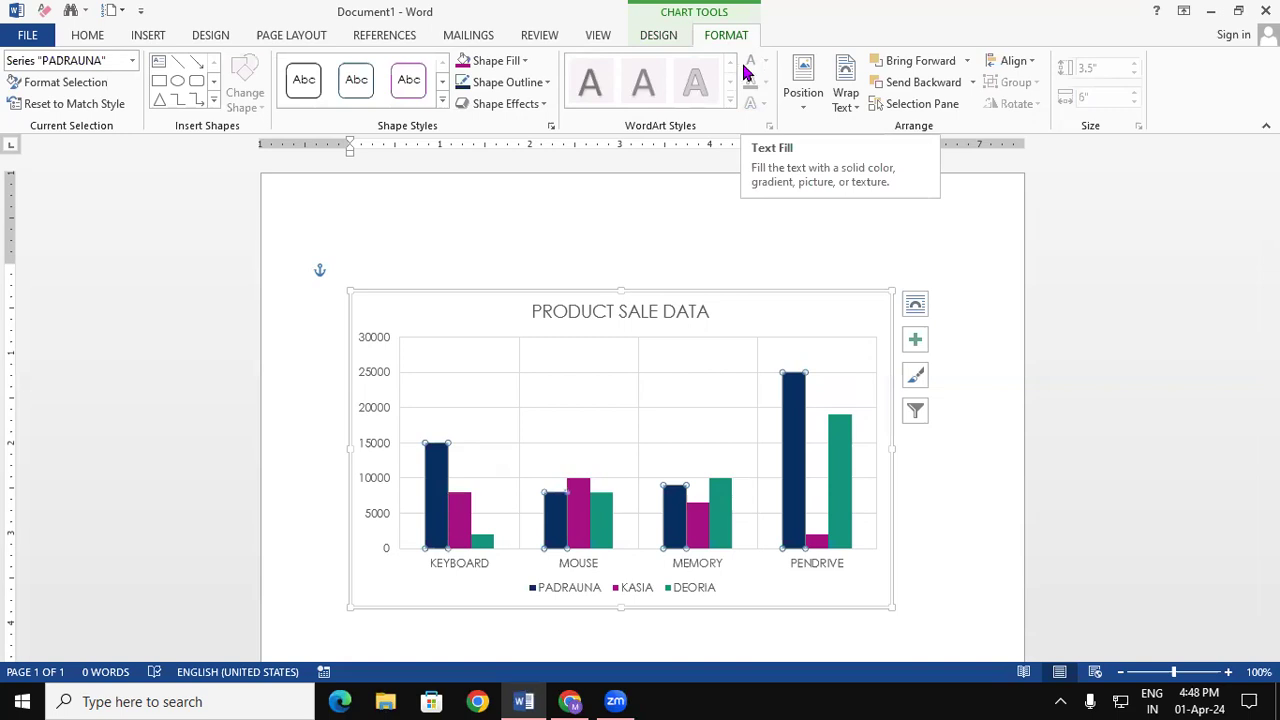
click(503, 66)
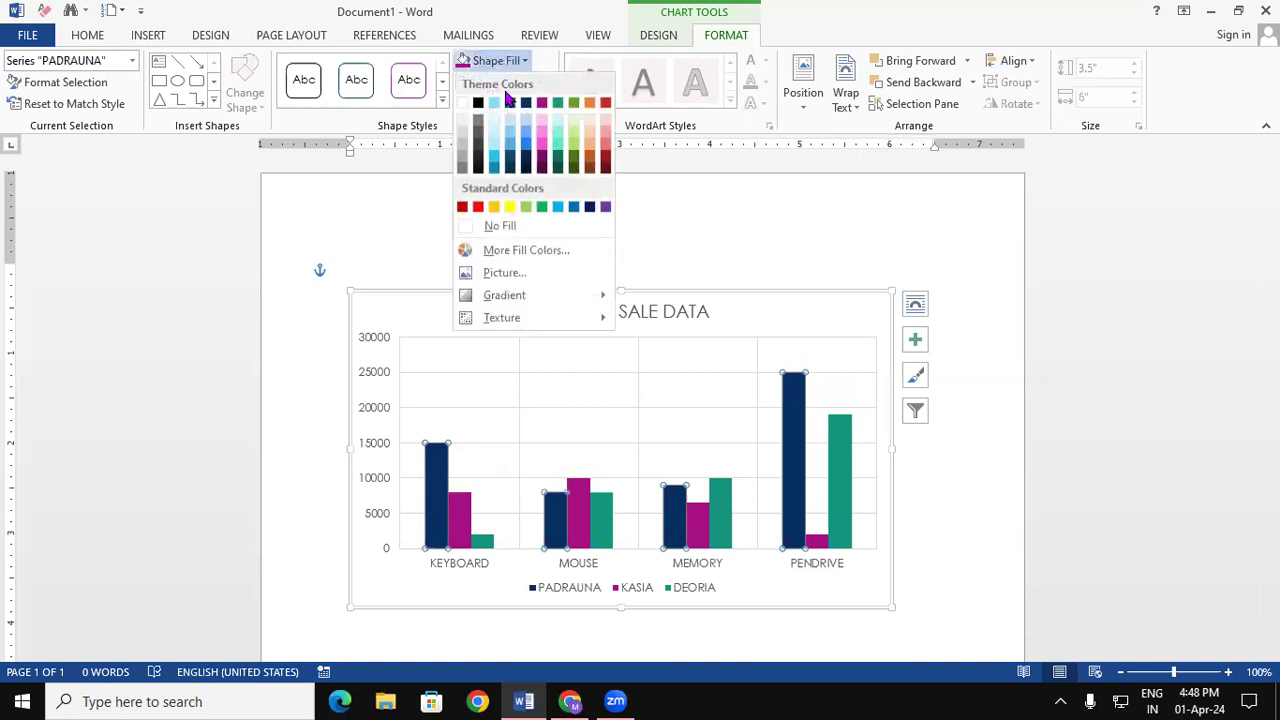
click(1126, 546)
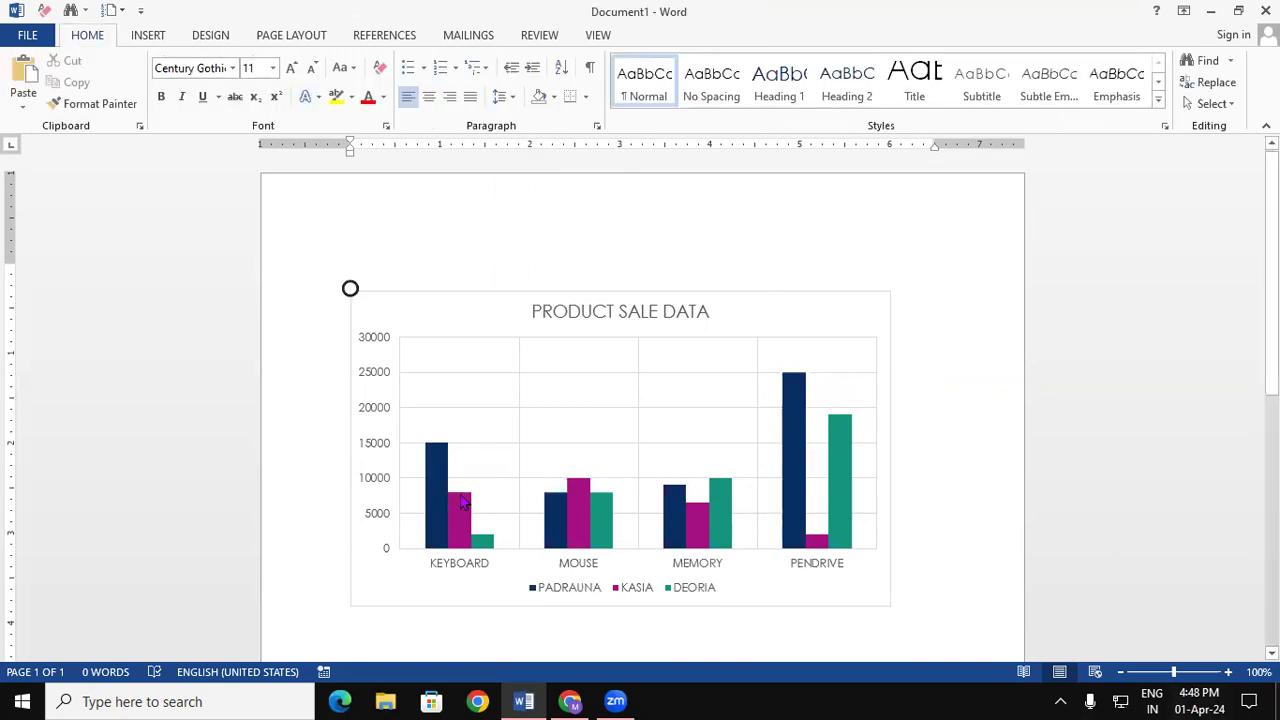
click(523, 701)
click(514, 648)
Fill only the PADRAUNA column for KEYBOARD with the standard red color.
click(436, 462)
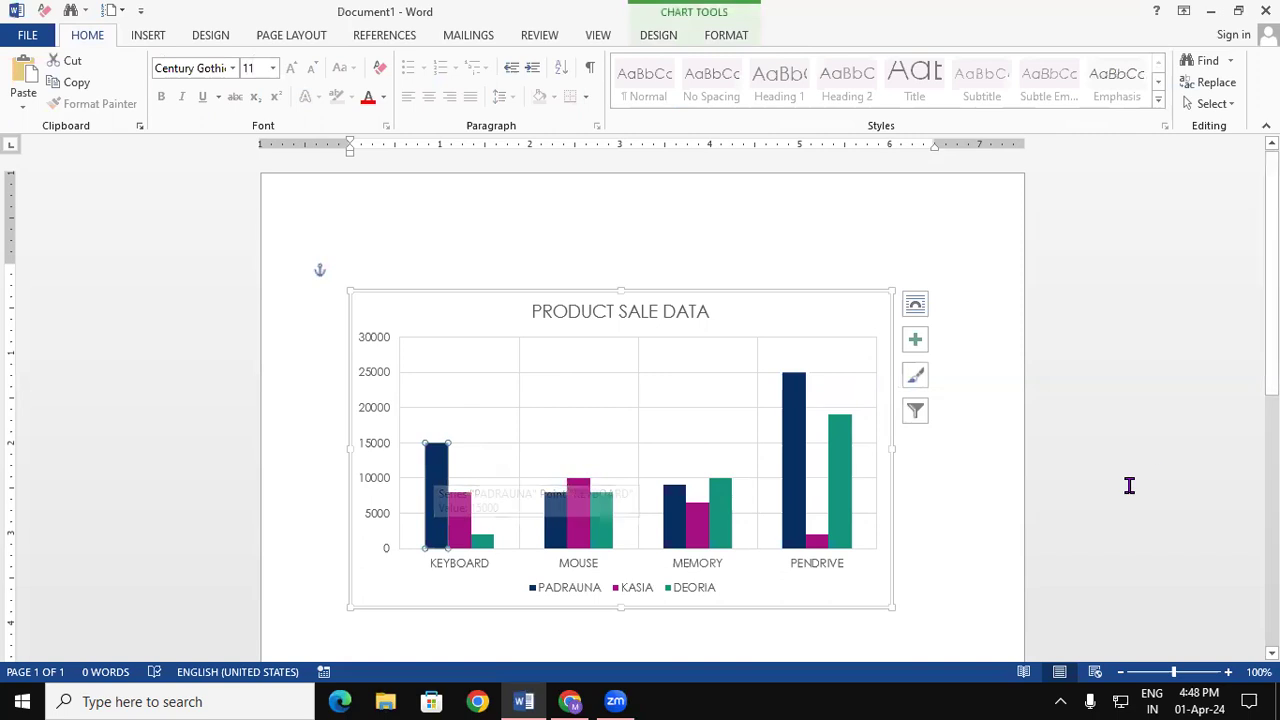
click(726, 35)
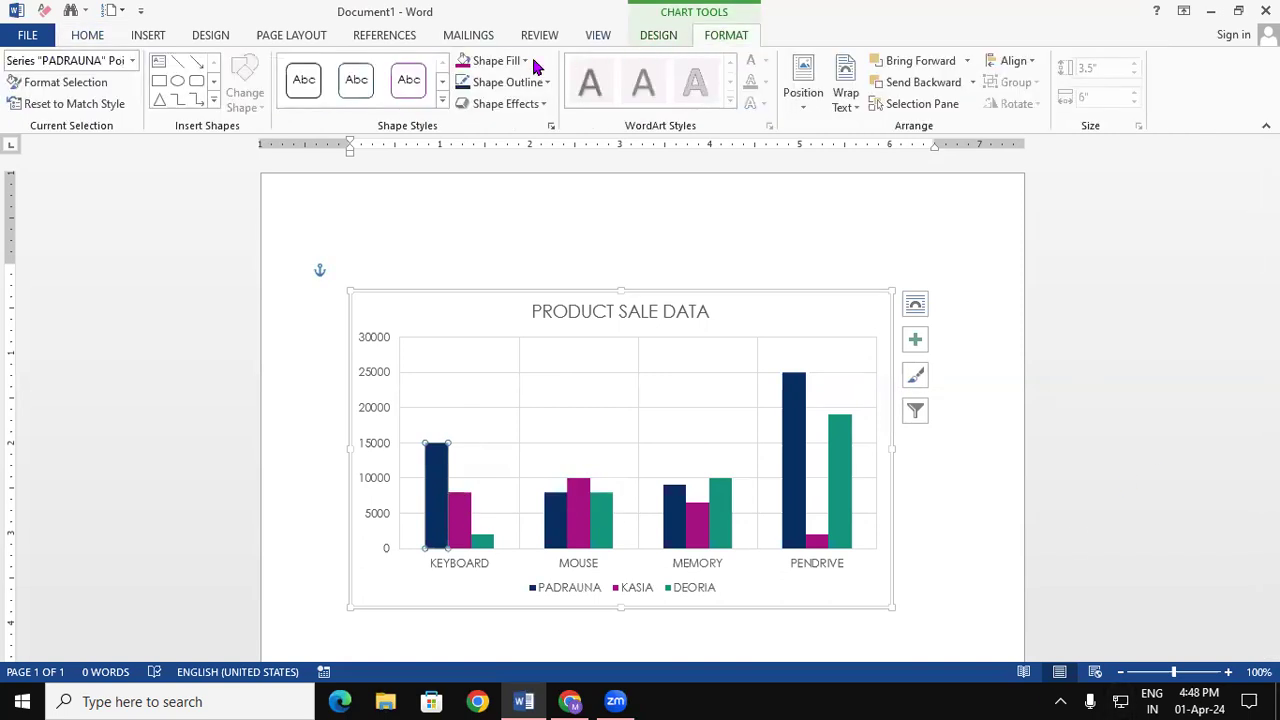
click(500, 60)
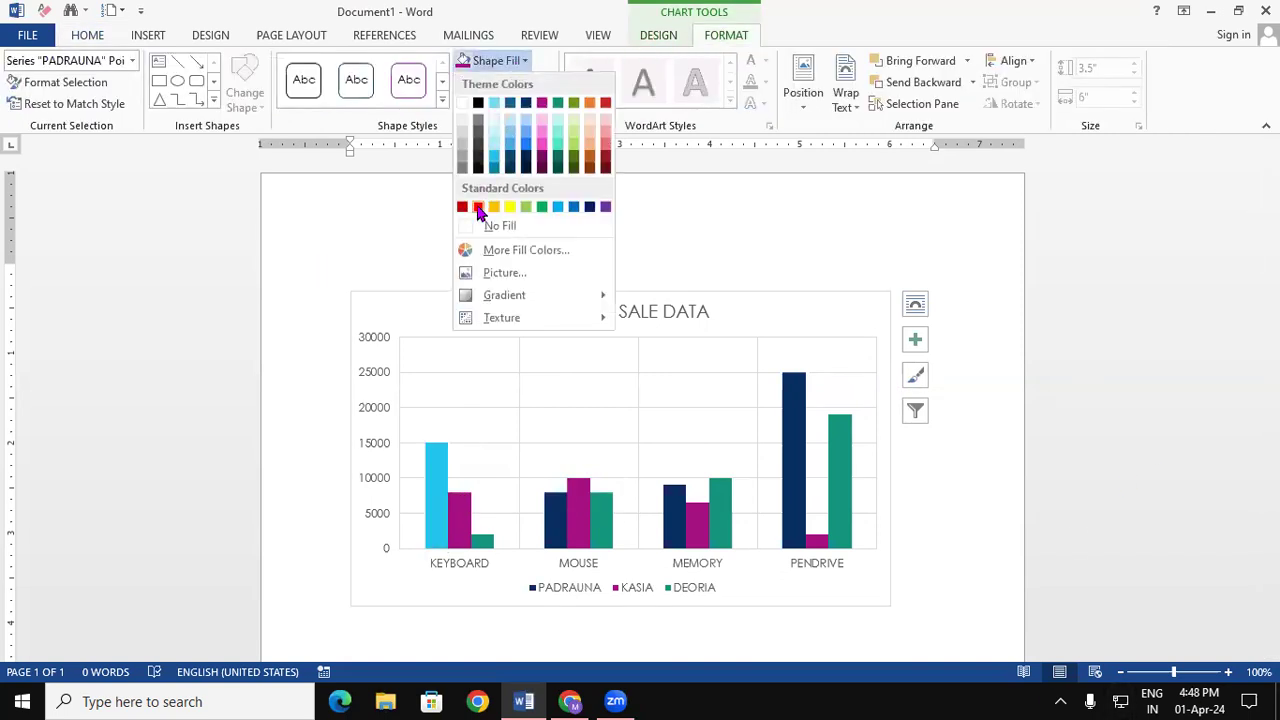
click(478, 206)
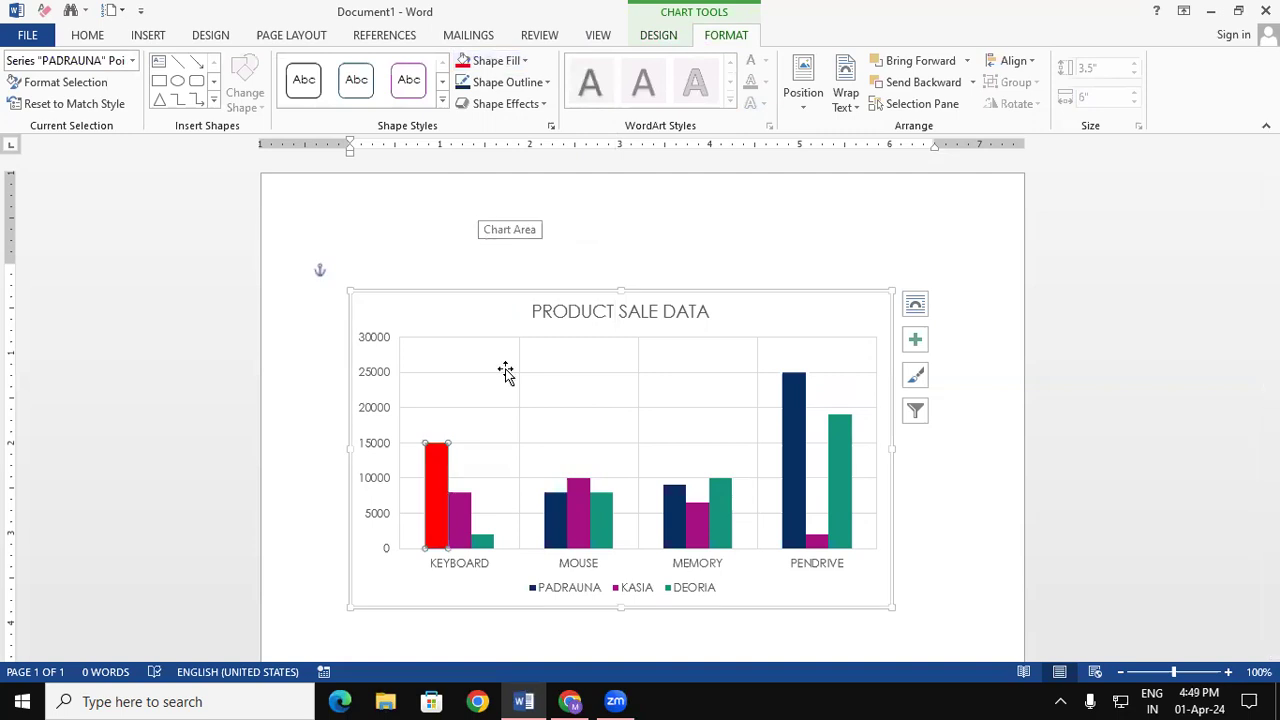
Fill all columns of the PADRAUNA series with the standard red color.
click(585, 512)
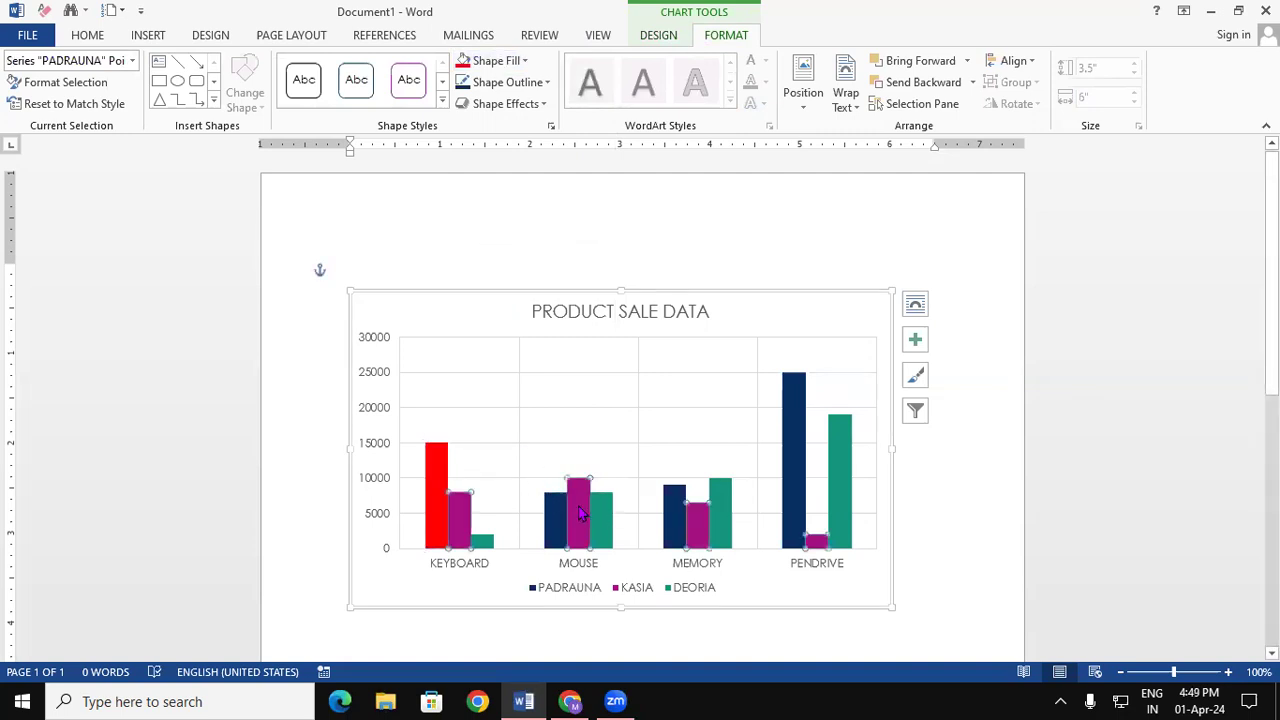
click(514, 61)
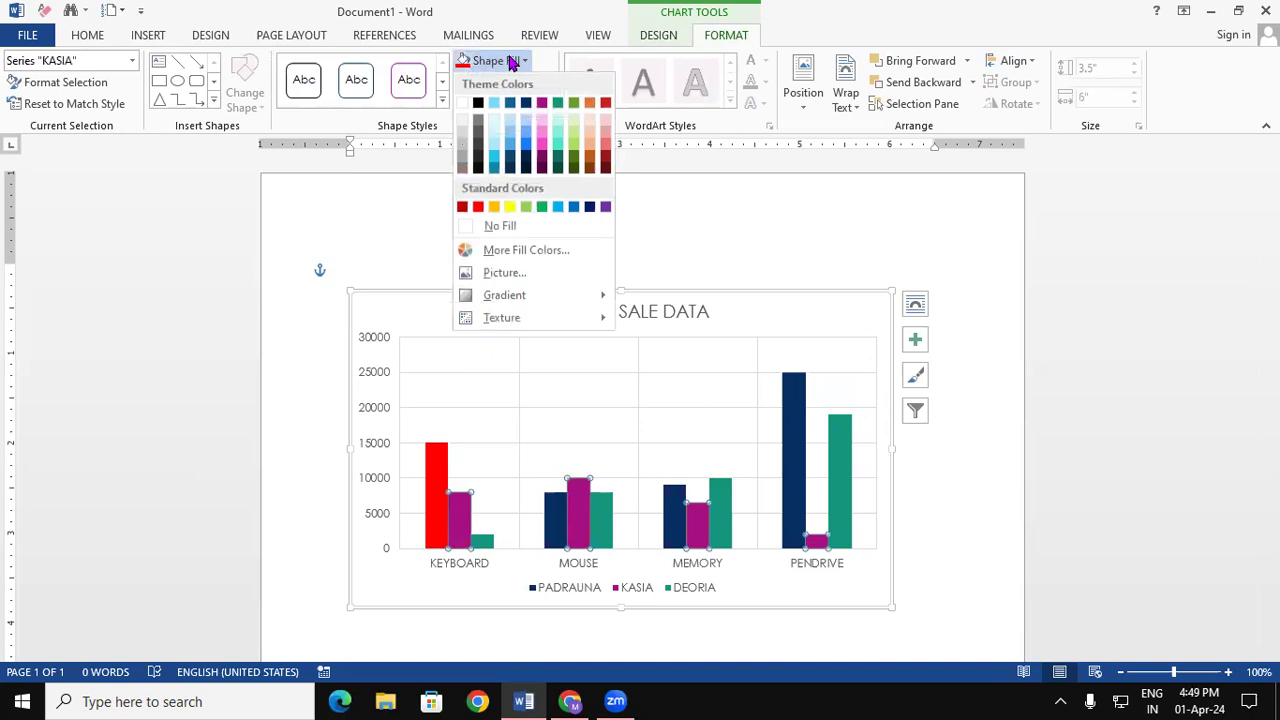
click(437, 473)
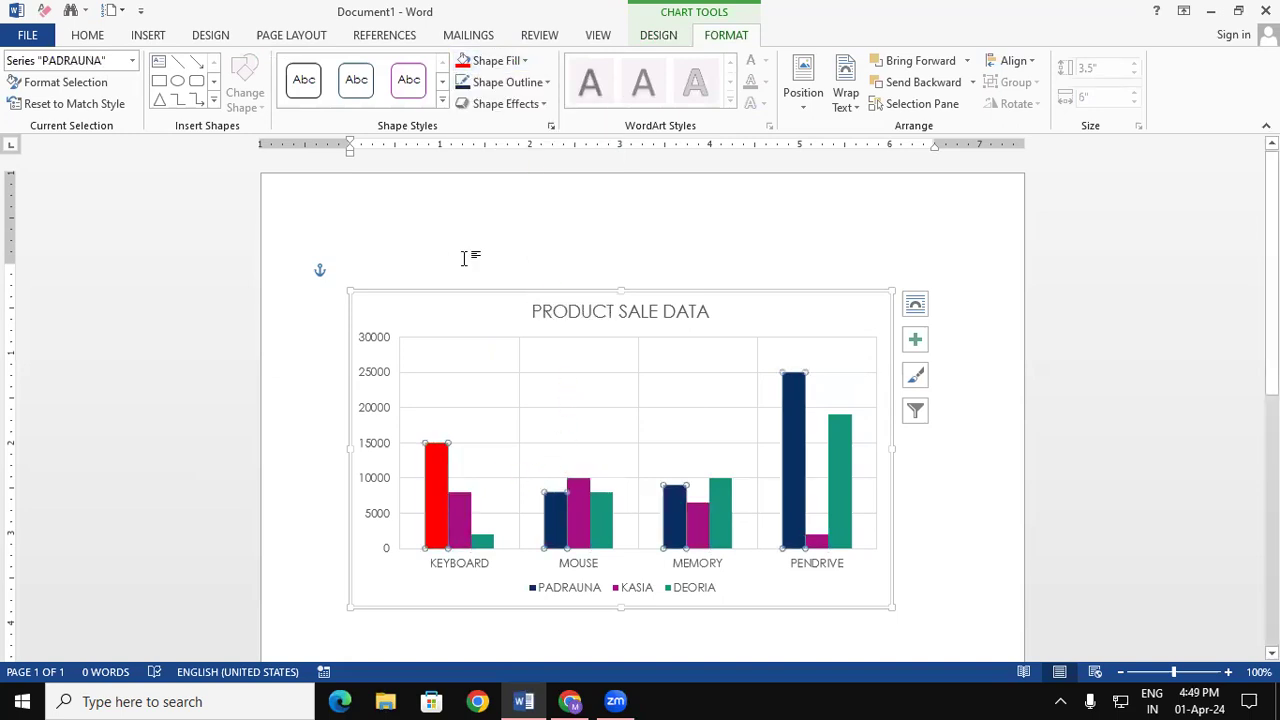
click(497, 61)
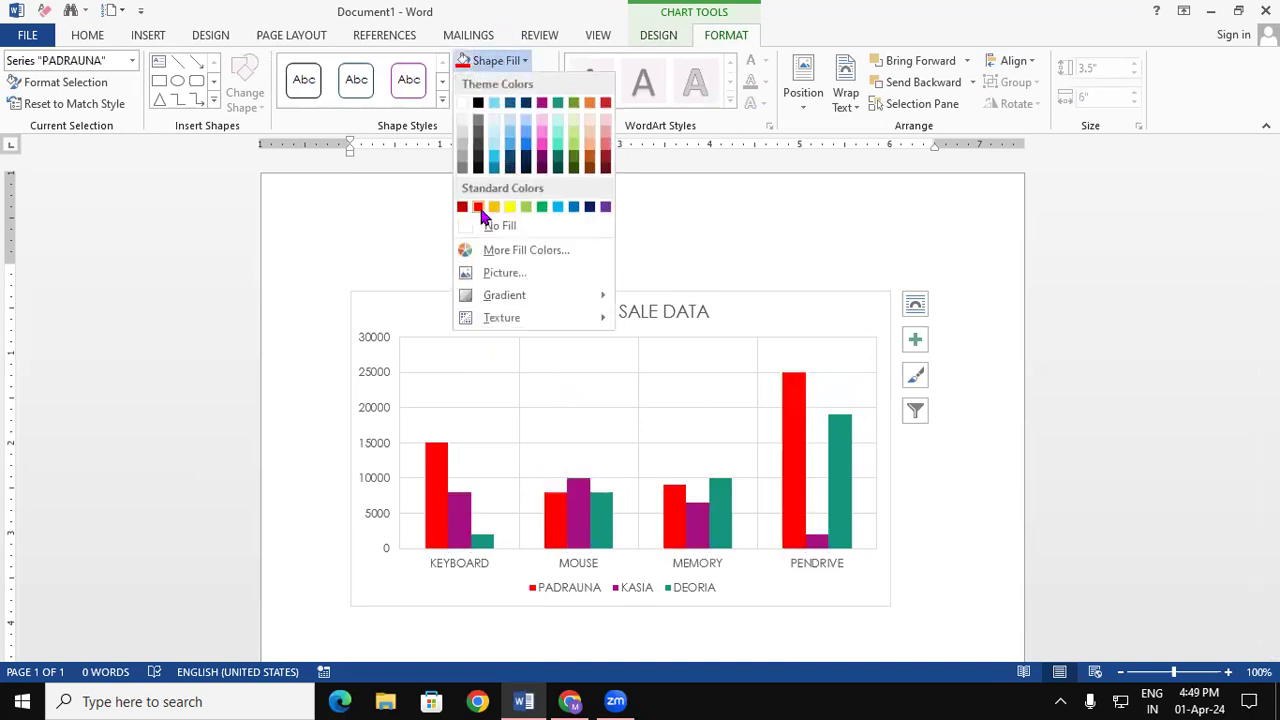
click(479, 208)
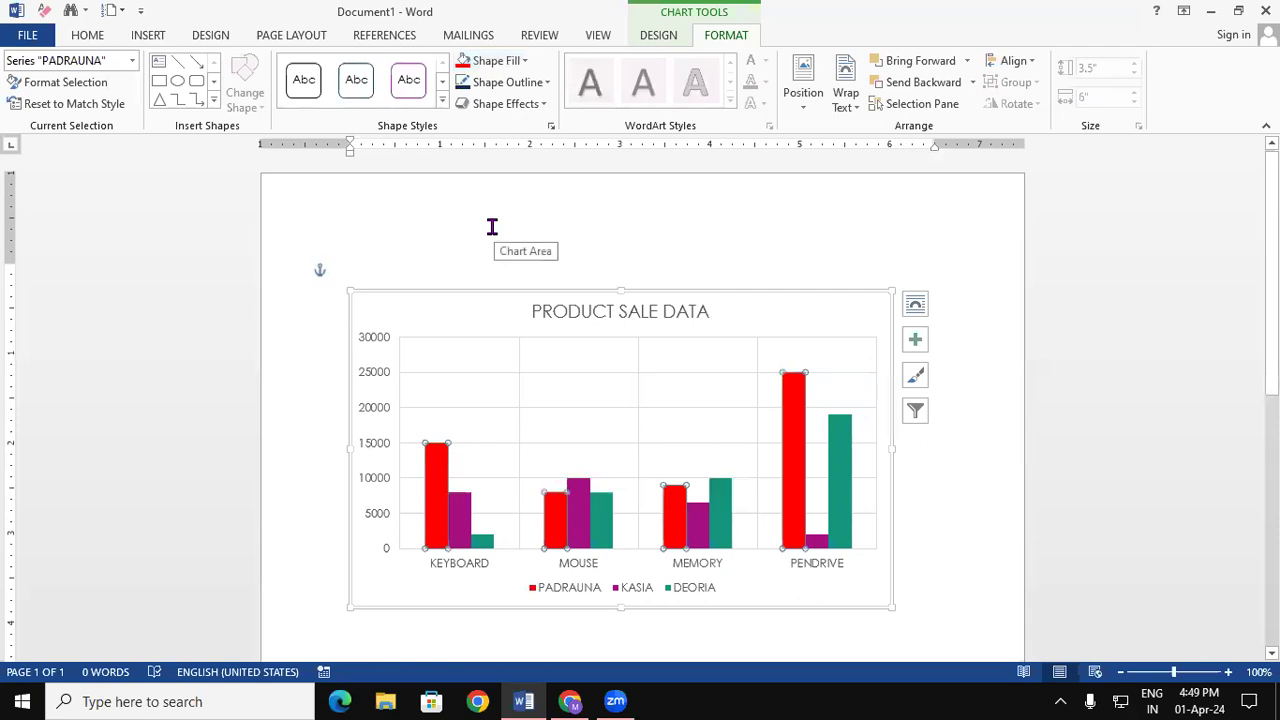
Fill the KASIA series columns with the black theme color.
click(459, 510)
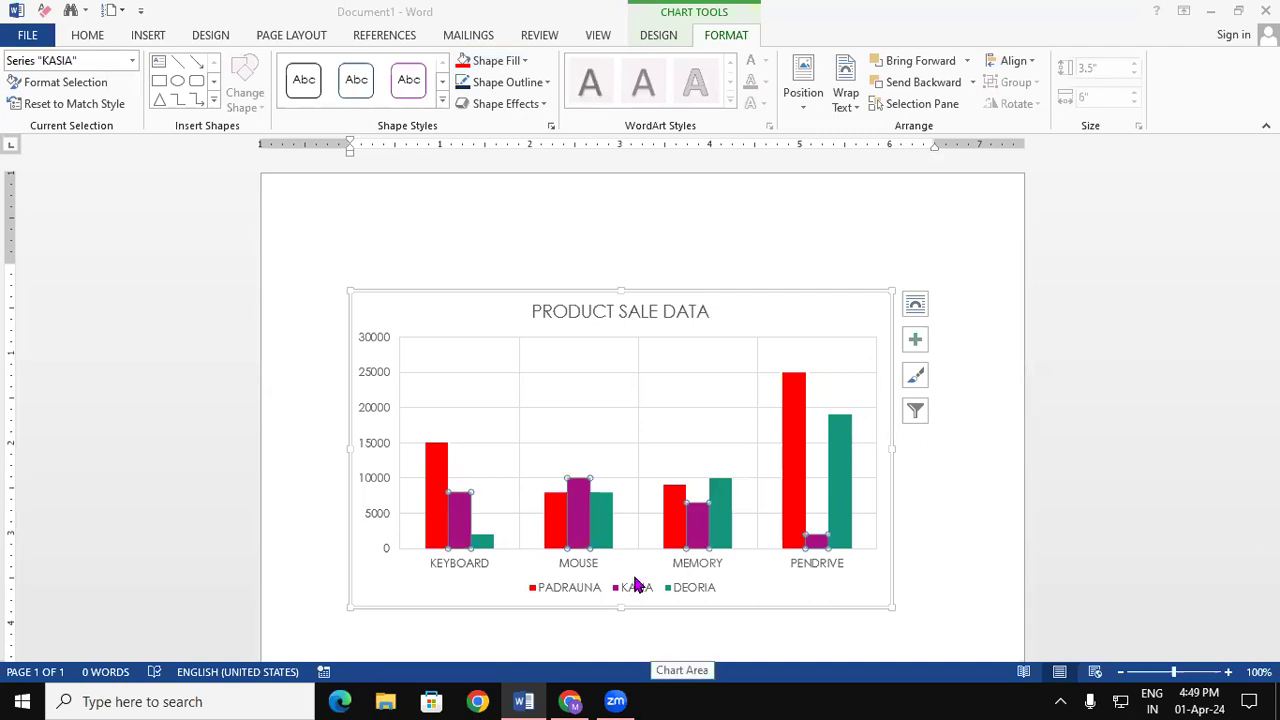
click(497, 61)
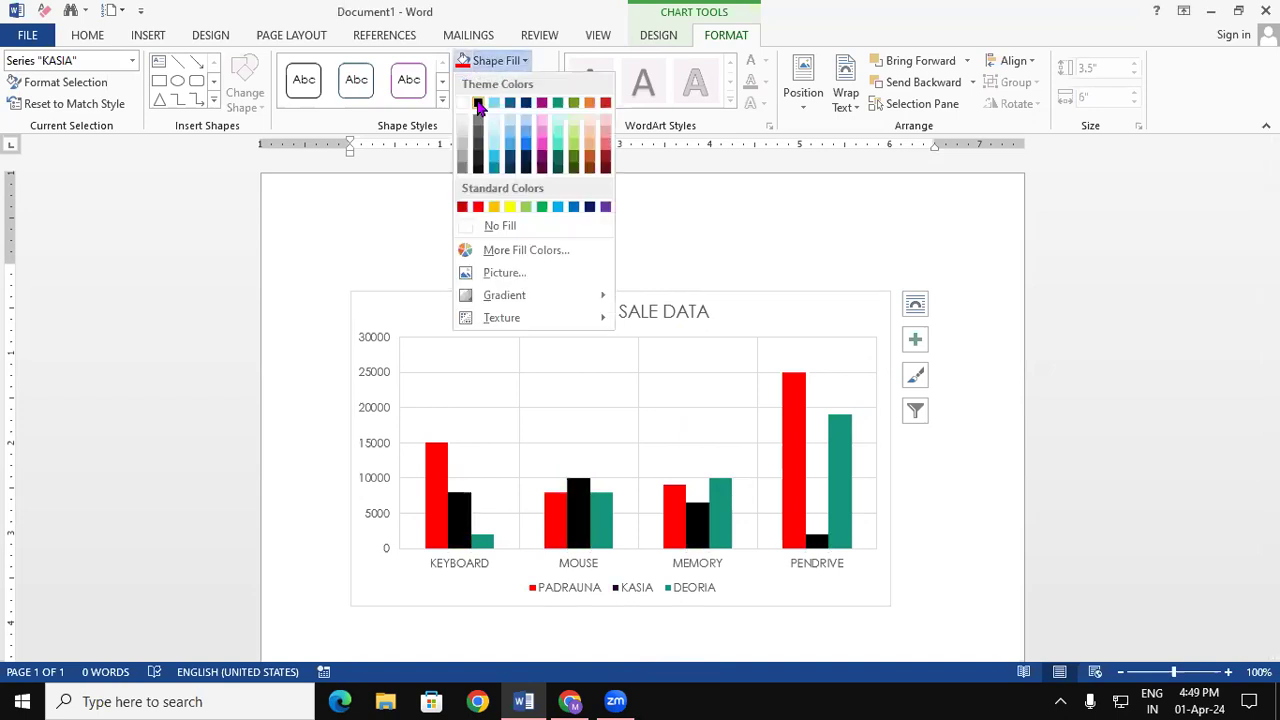
click(478, 103)
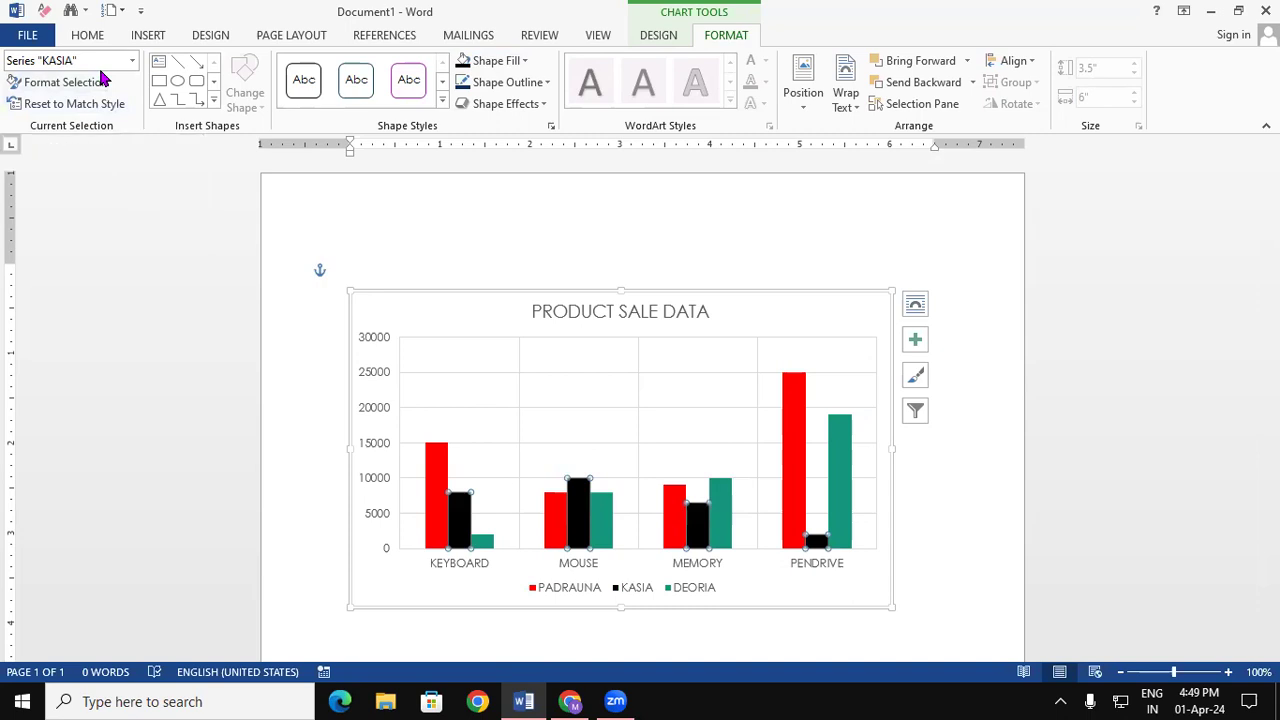
Open the formatting options for the KASIA series and apply a gradient fill to its columns.
click(66, 82)
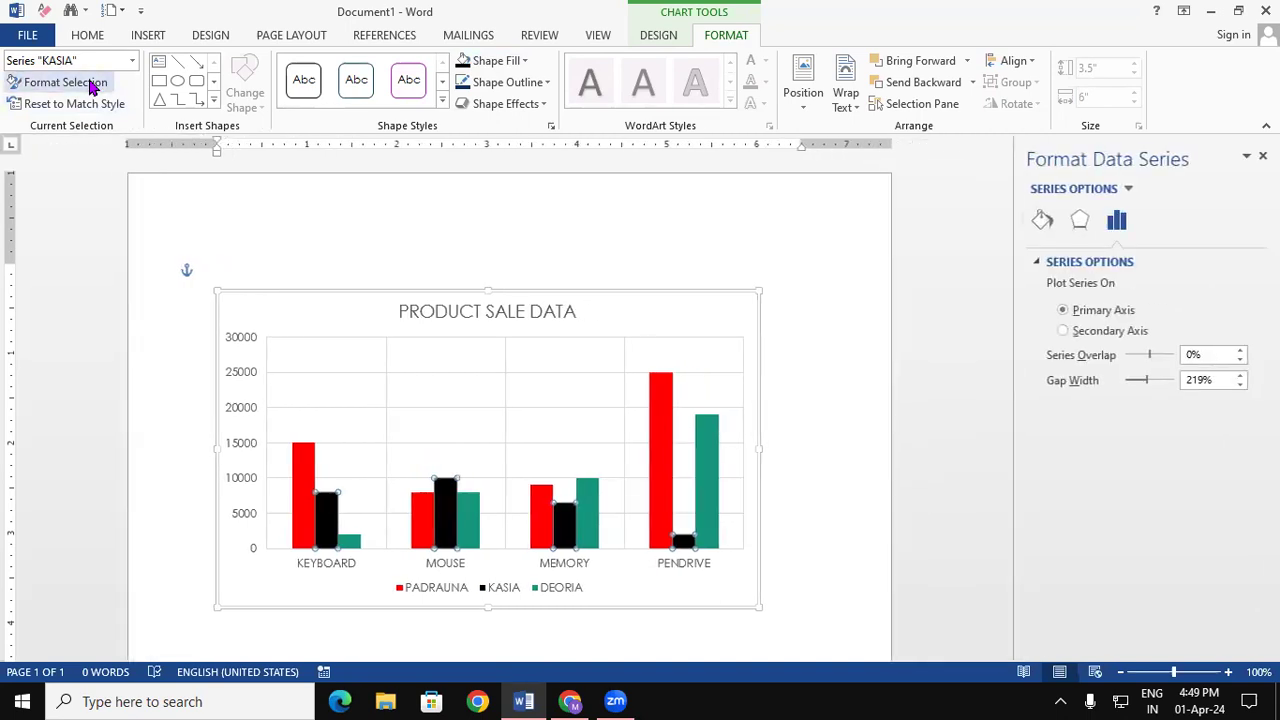
click(1082, 224)
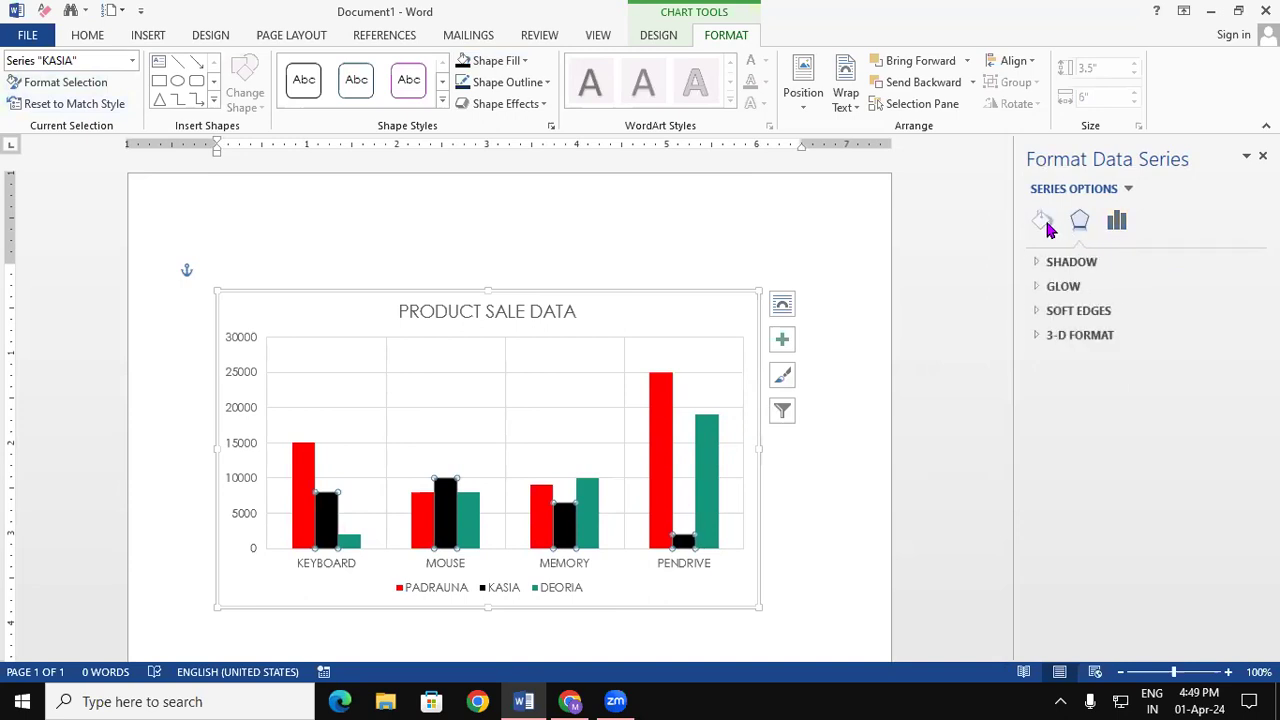
click(1041, 221)
click(1060, 262)
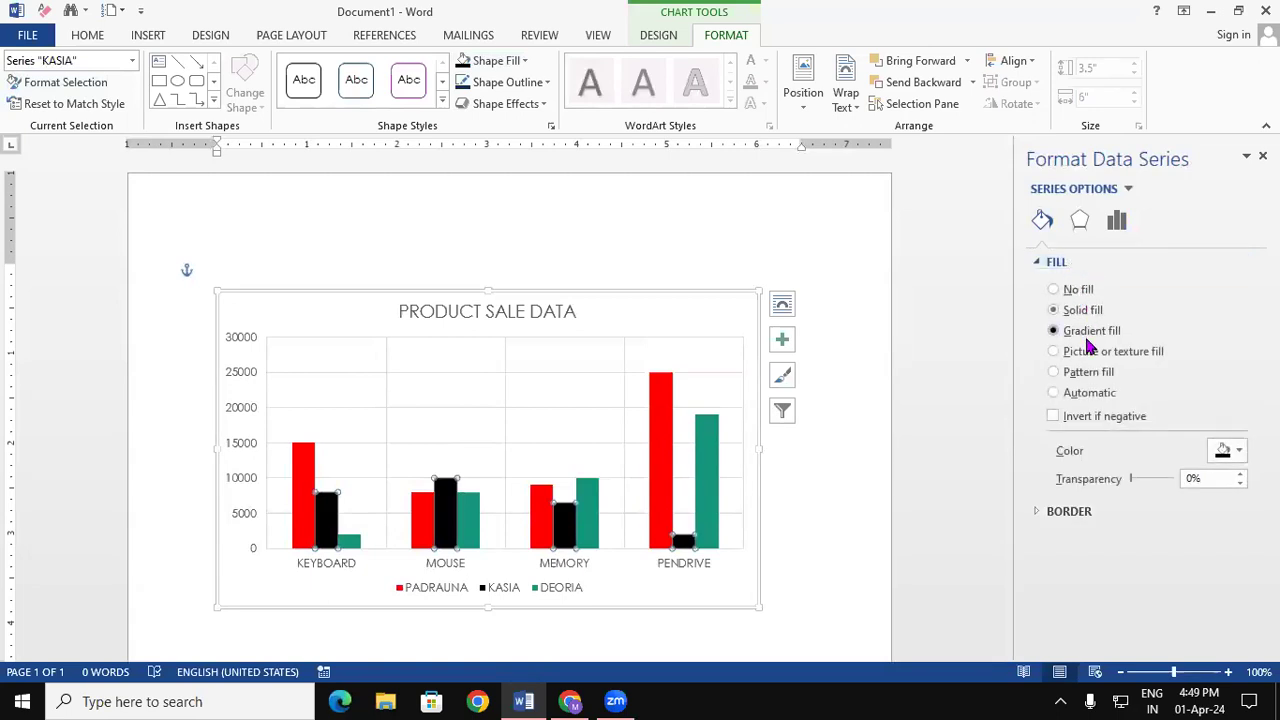
click(1087, 340)
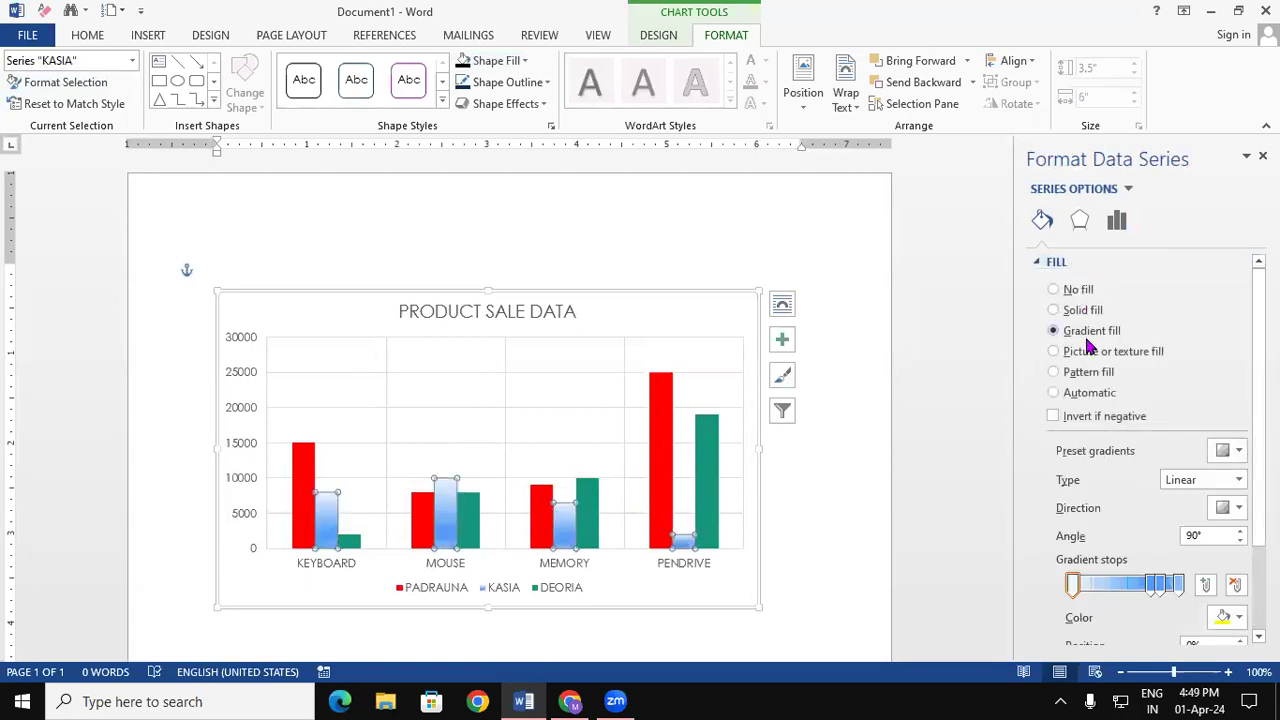
Apply a gradient fill to the chart area, remove its last gradient stop, and move a middle stop to 46%.
click(663, 309)
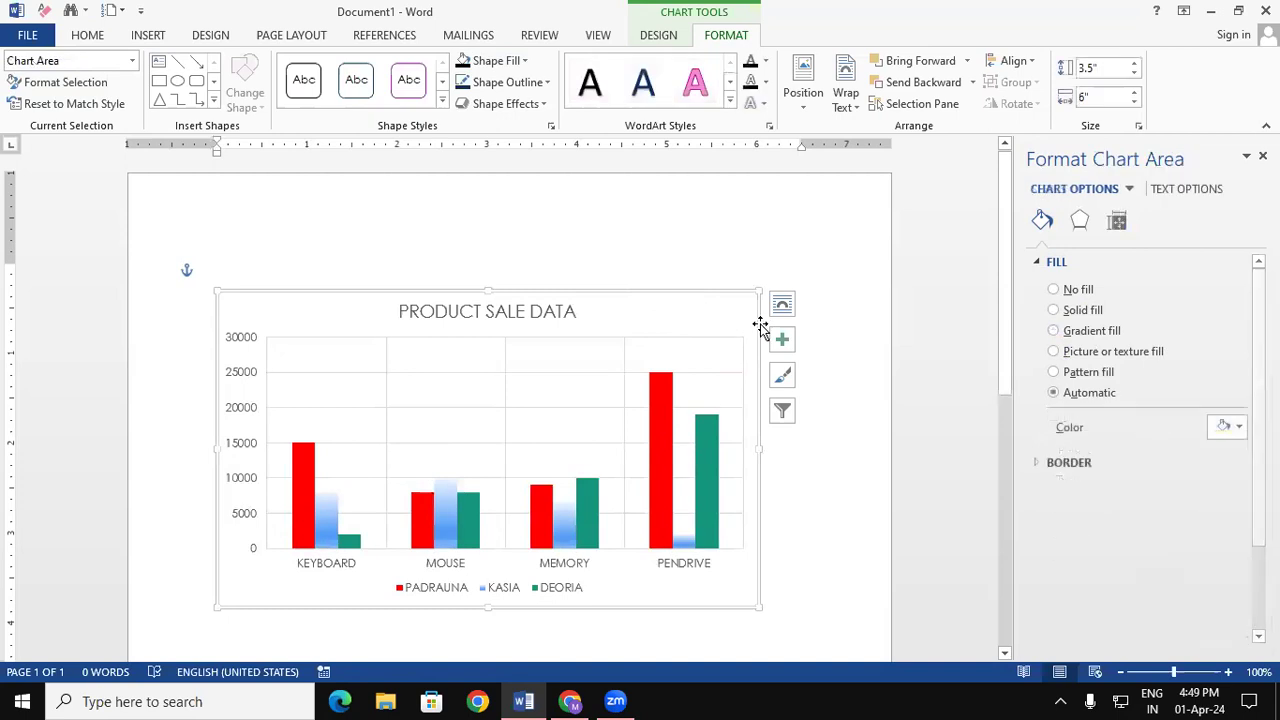
click(1095, 331)
click(1178, 565)
click(1237, 563)
click(1162, 566)
drag(1165, 567, 1120, 562)
Color the chart area's first gradient stop dark orange and its 46% stop white.
click(1075, 560)
click(1236, 592)
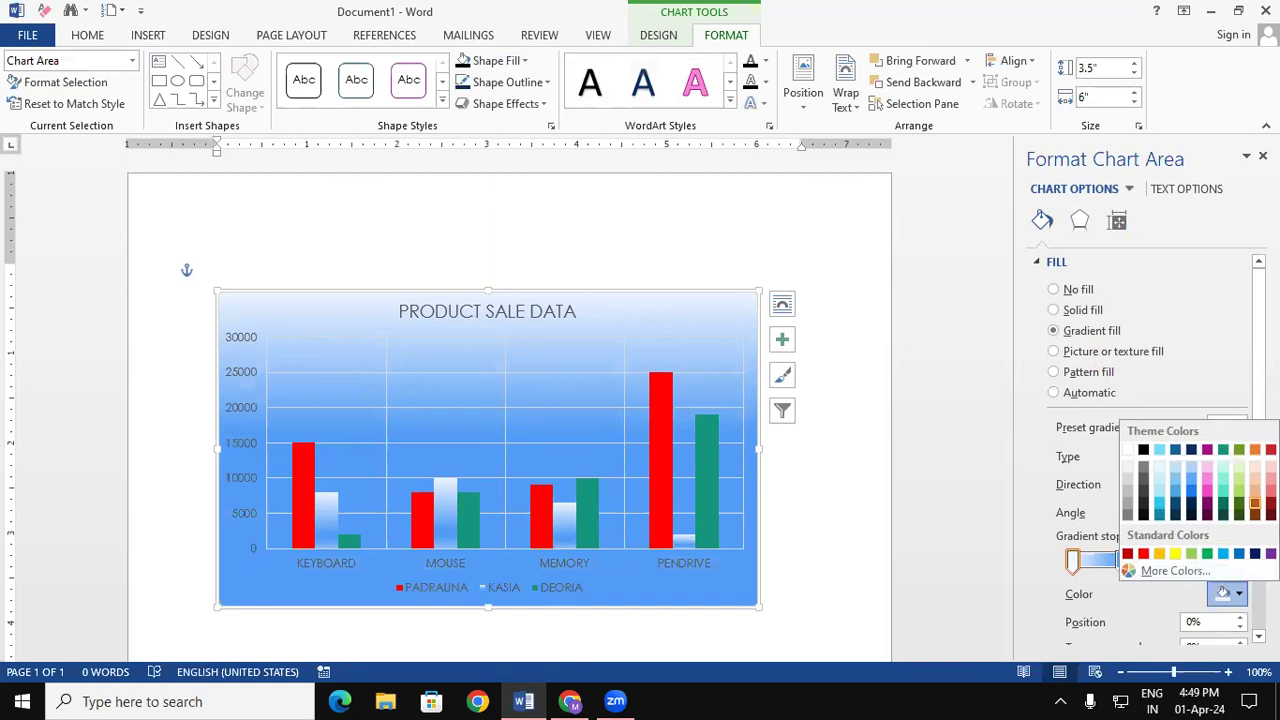
click(1255, 504)
click(1123, 561)
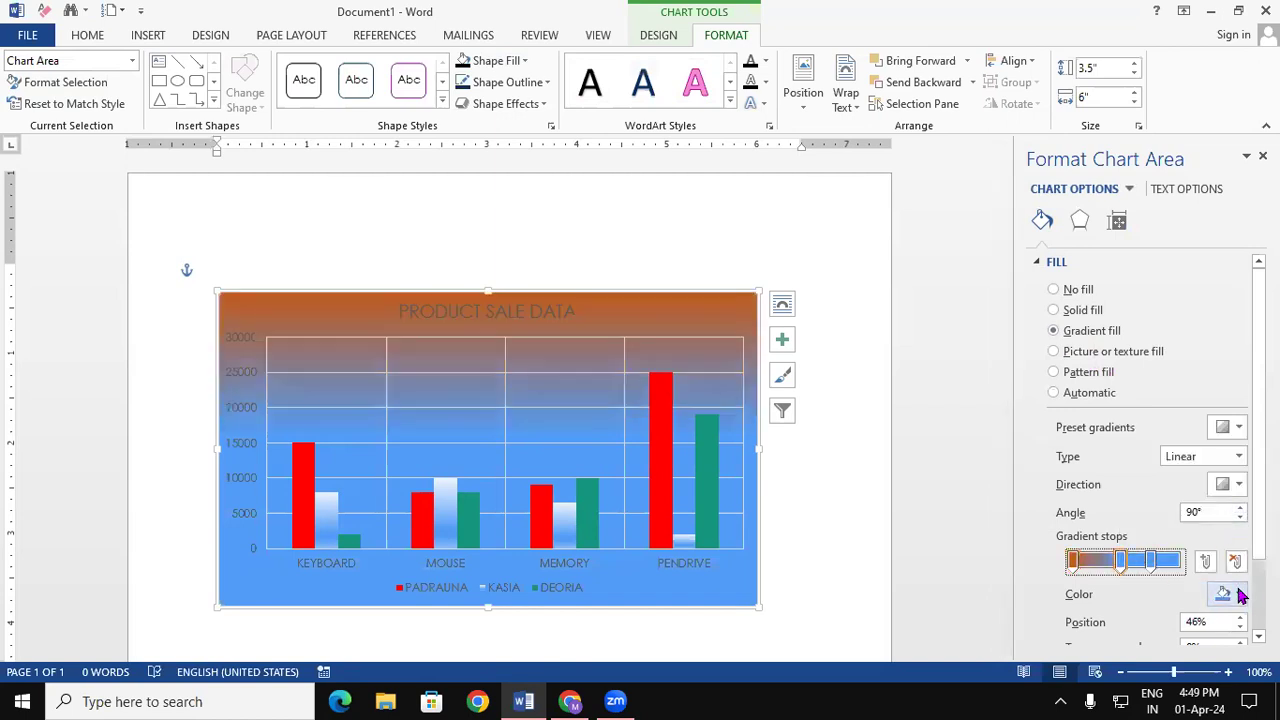
click(1237, 593)
click(1128, 450)
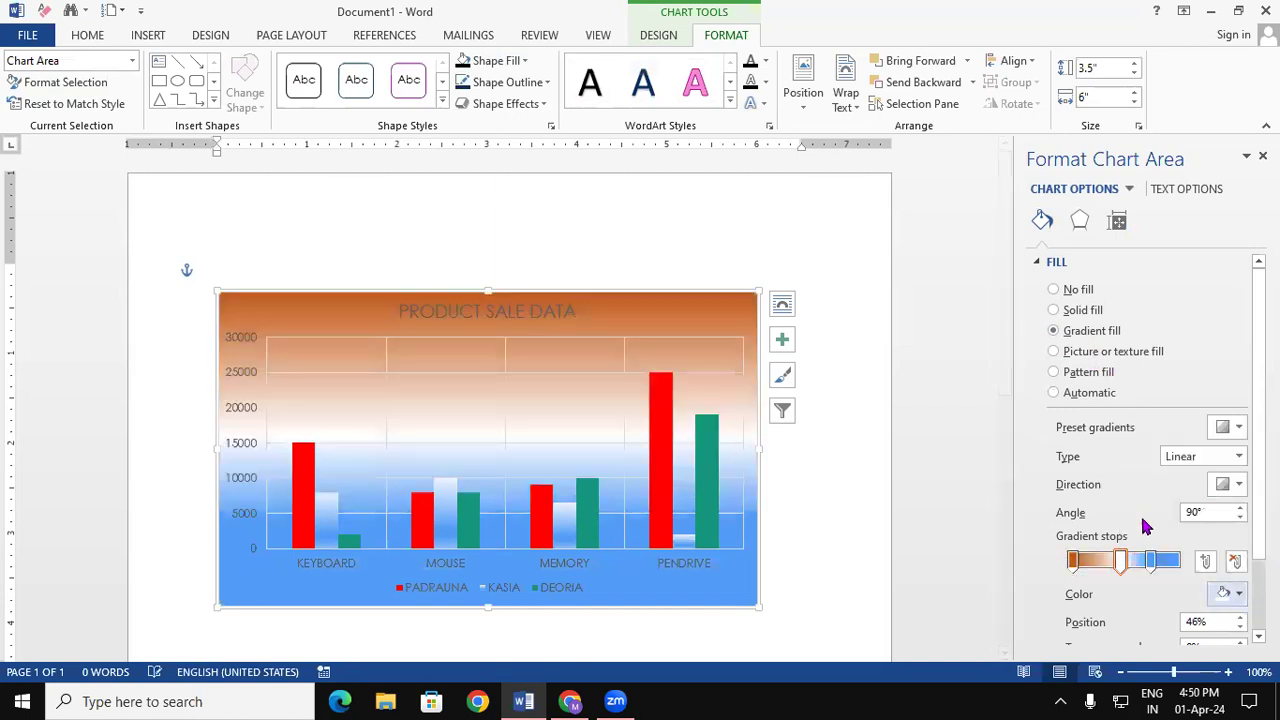
Move the chart area's last gradient stop to 100%, color it standard green, and close the formatting options.
drag(1153, 567, 1182, 564)
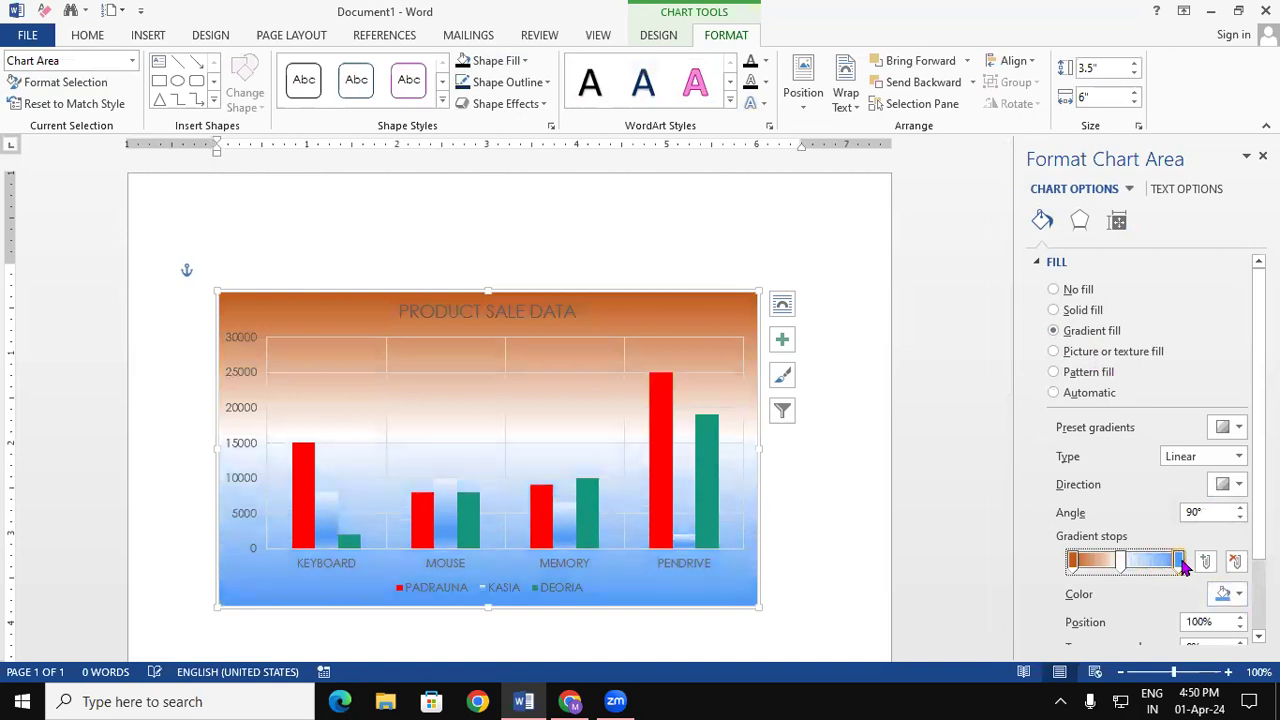
click(1238, 594)
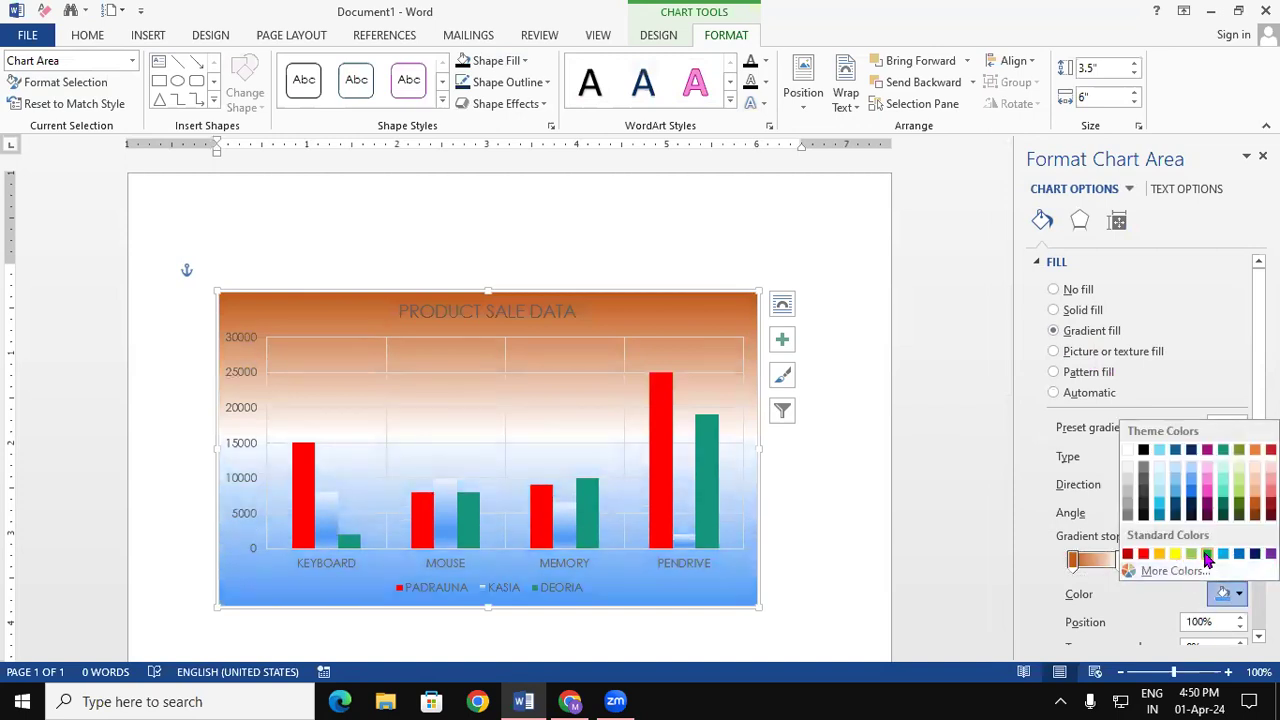
click(1208, 554)
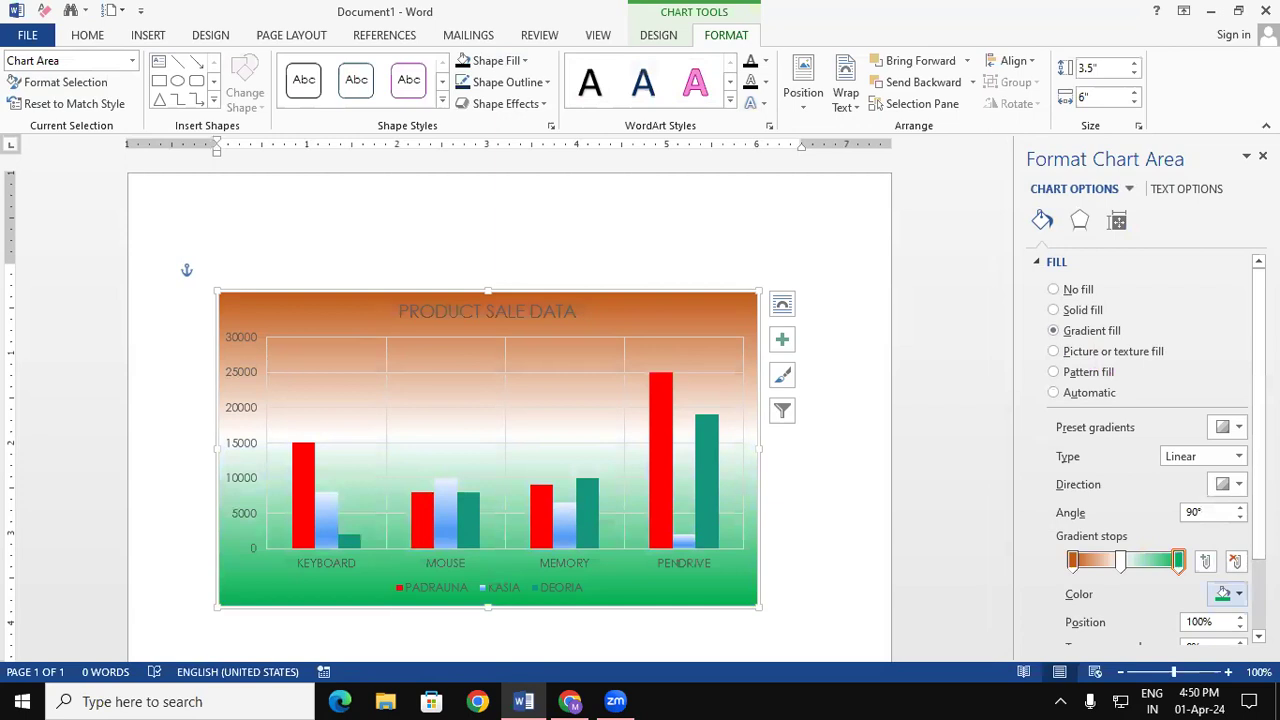
click(1262, 156)
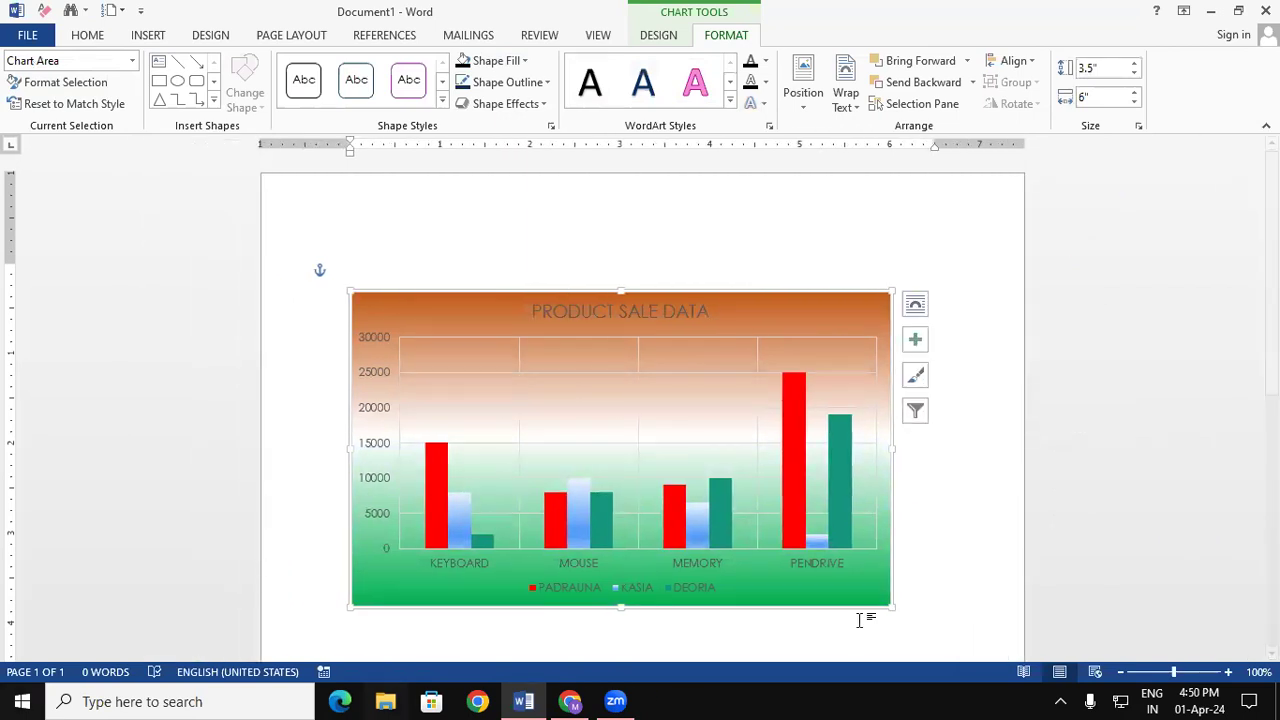
Reset the chart's formatting to match its style, undo the reset, and apply it again.
click(48, 103)
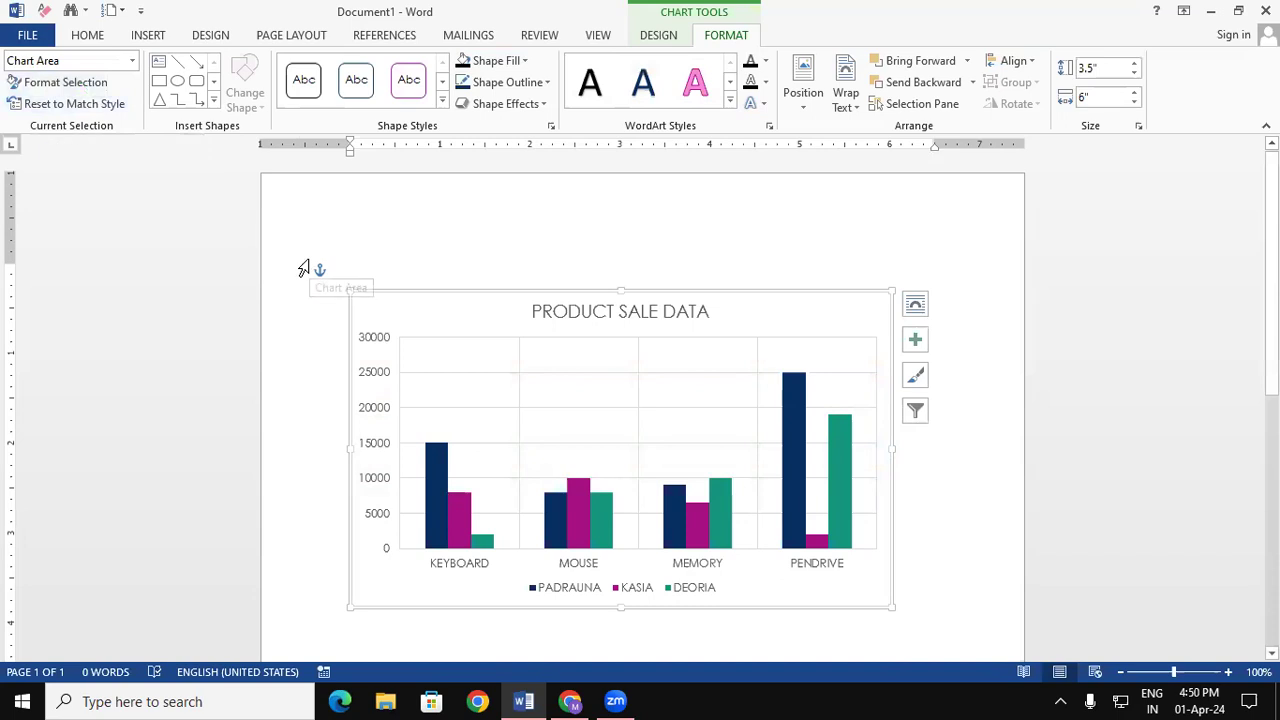
key(ctrl+z)
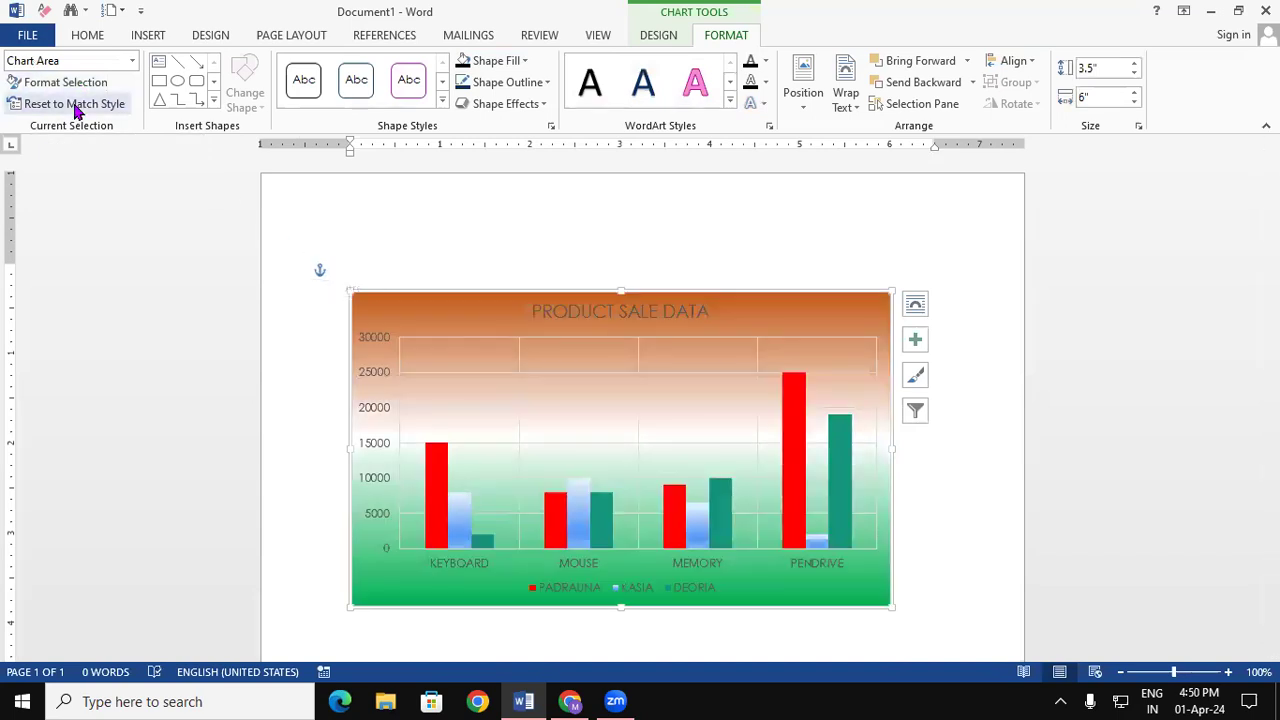
click(75, 104)
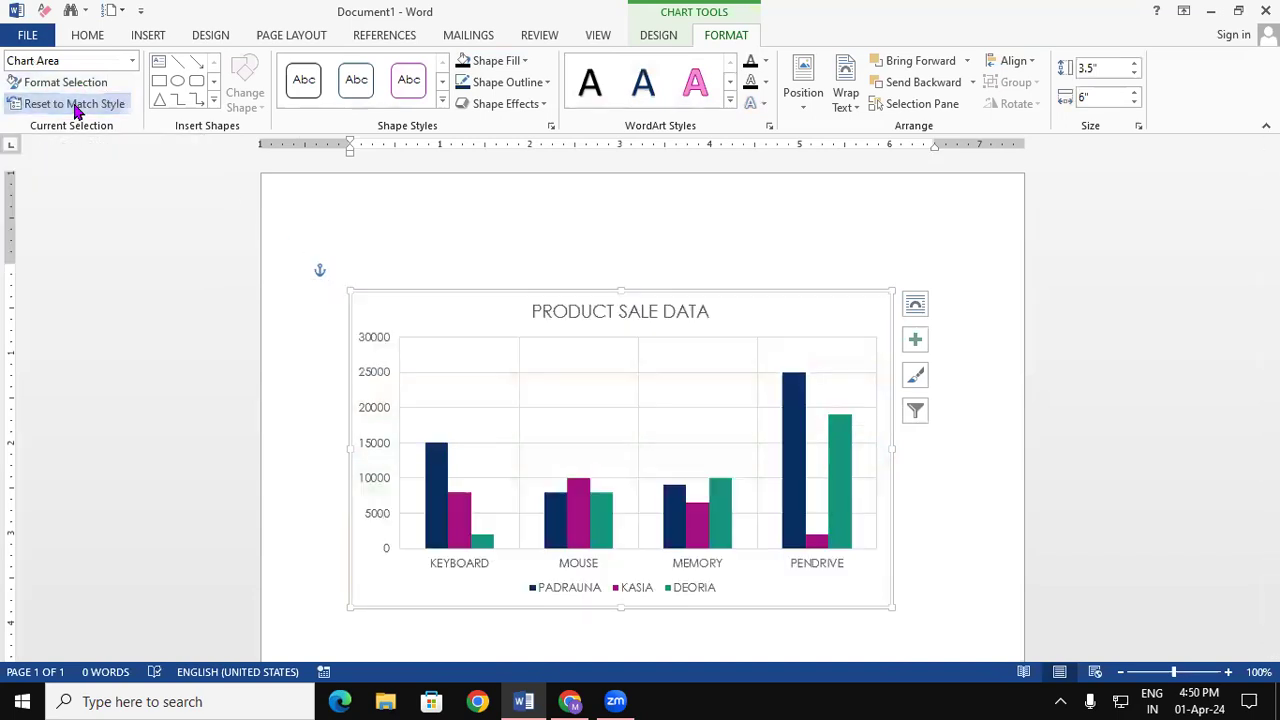